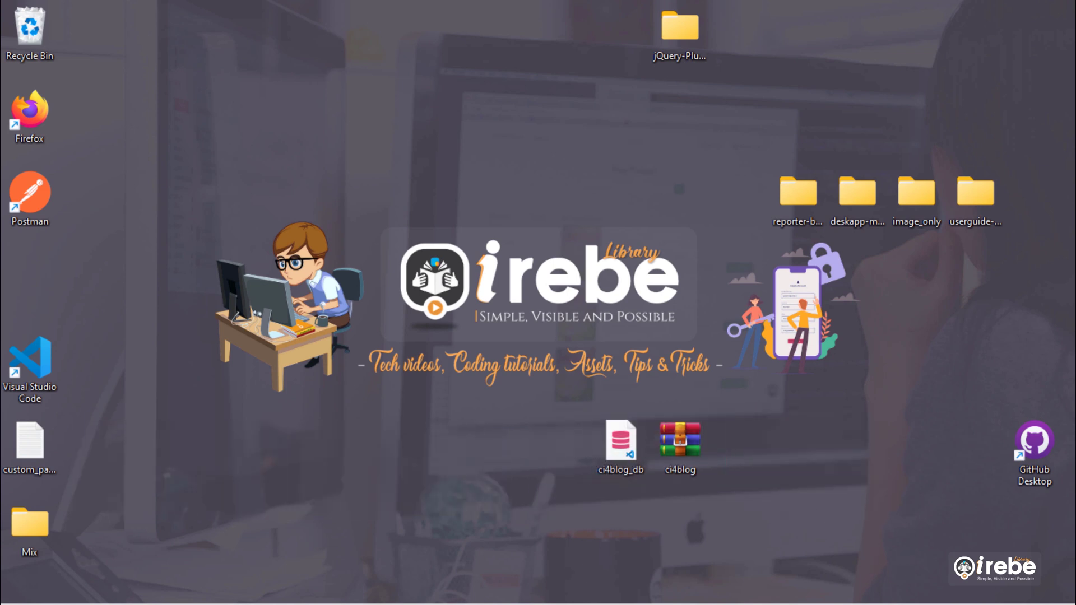
Step: Close every Edge tab (Image Manipulation docs, phpMyAdmin, DeskApp, local CI4Blog) until the browser shuts
mouse_move(331, 586)
click(398, 496)
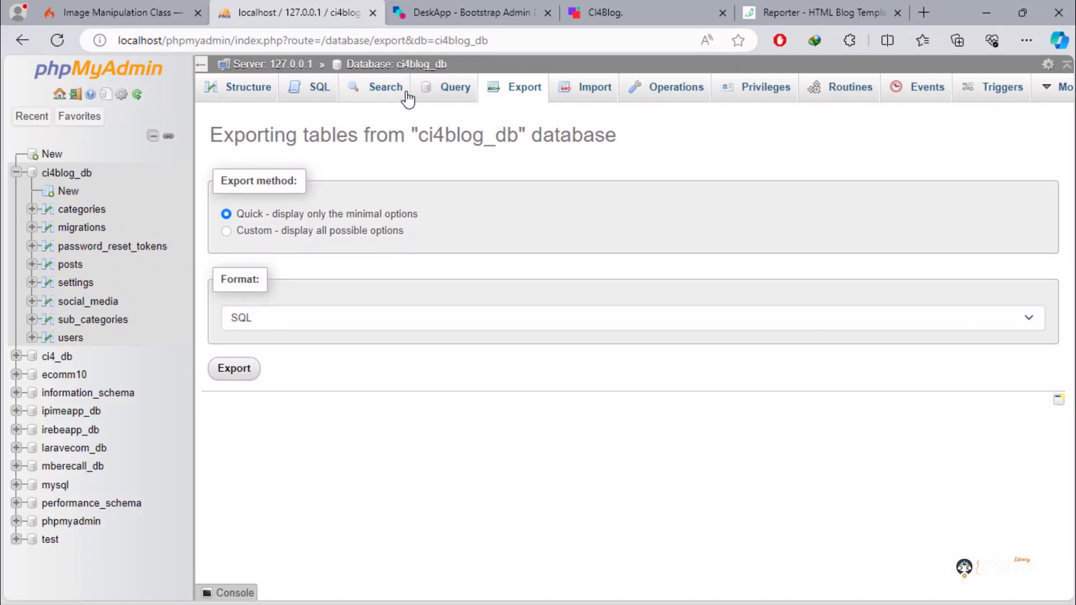
click(161, 9)
click(197, 13)
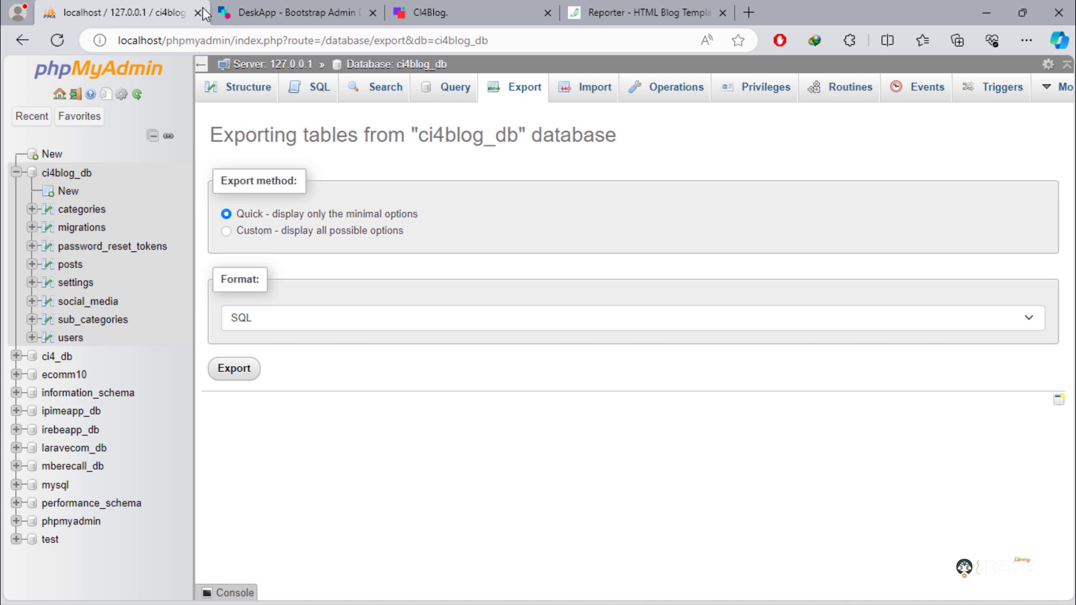
click(198, 13)
click(197, 13)
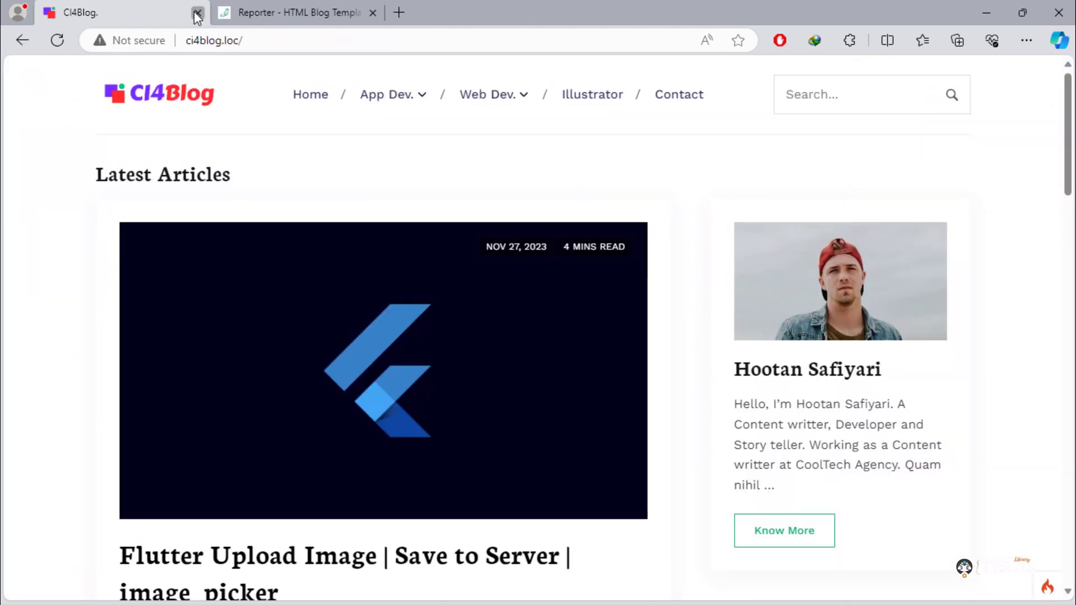
click(197, 13)
click(198, 13)
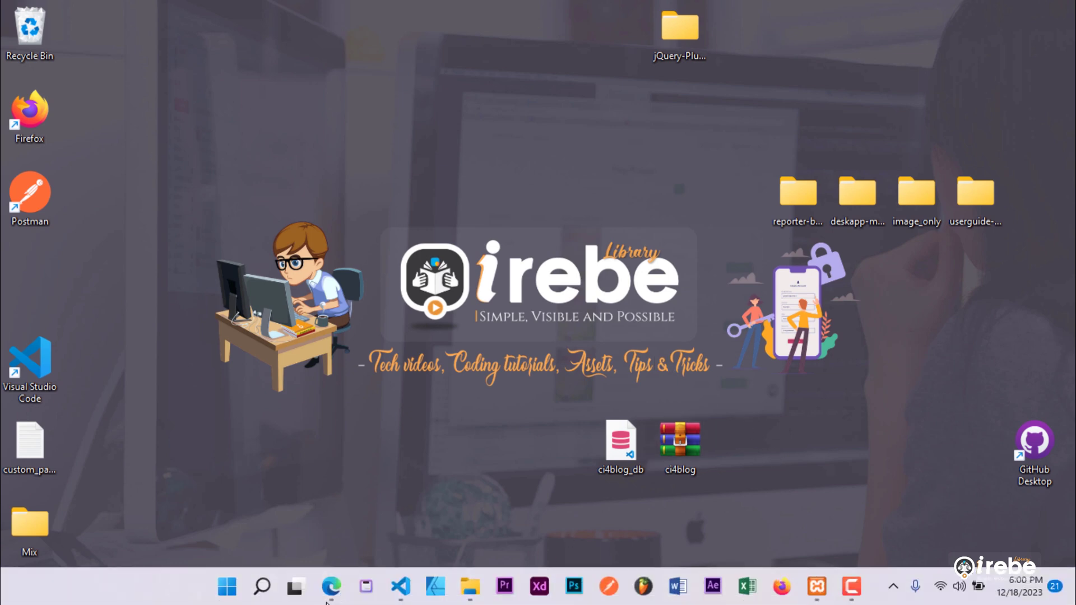
Step: Open hPanel Websites, manage ci4blog.xyz, and open the live site in a new tab
click(331, 586)
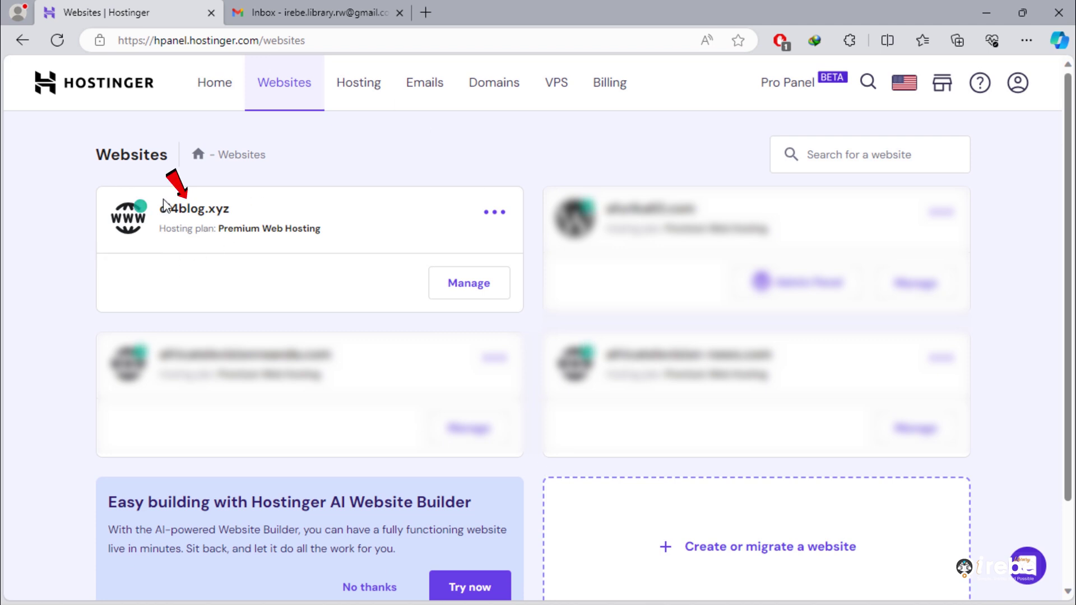
drag(160, 209, 249, 218)
click(476, 163)
click(463, 289)
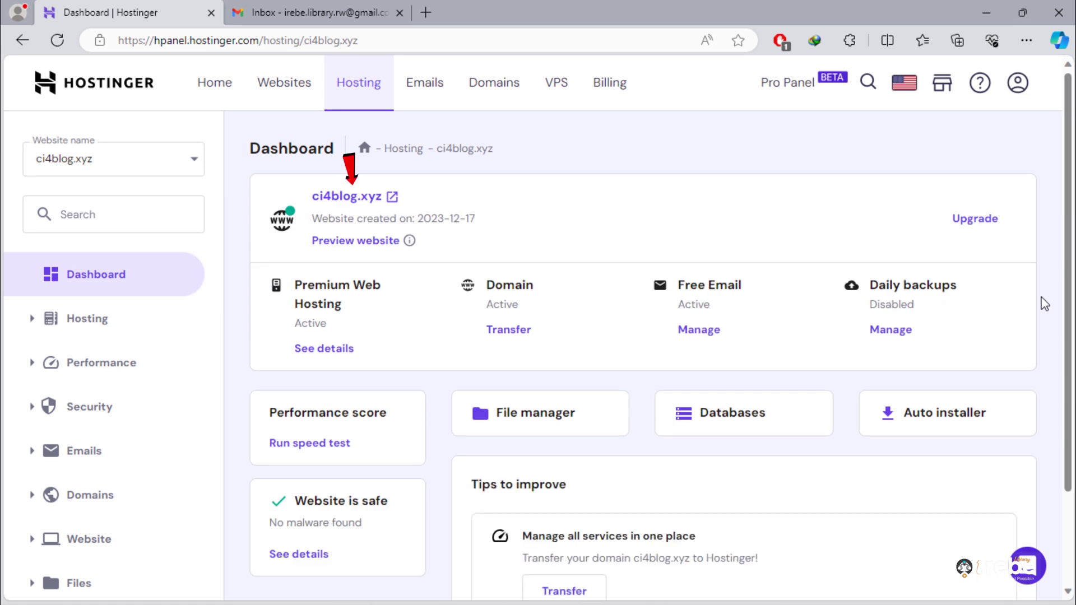
click(357, 198)
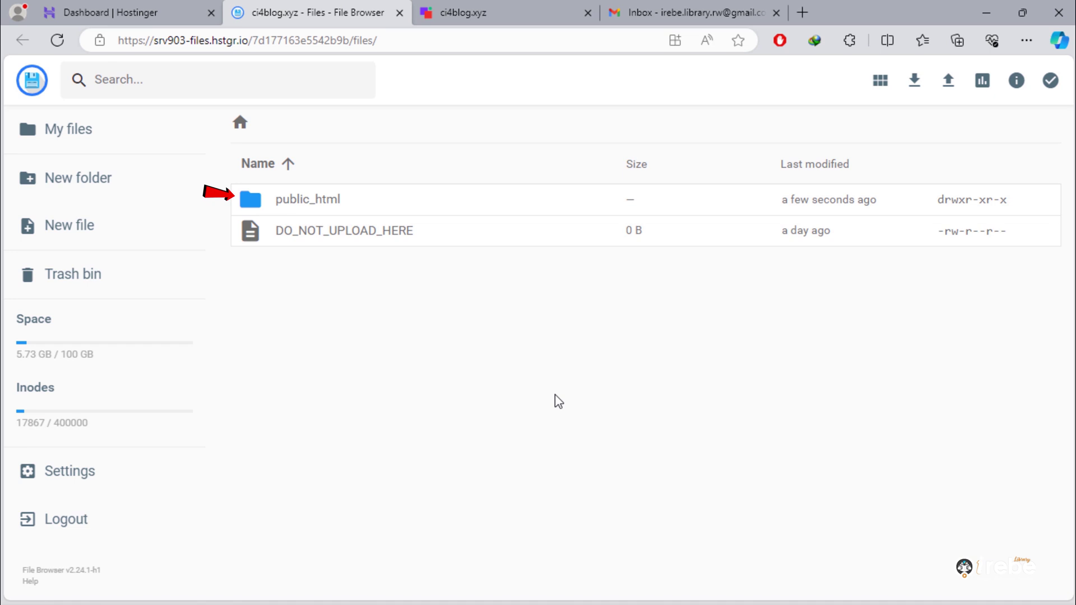
Step: In public_html, edit index.php to append ' - HERE' to the welcome text
double_click(310, 201)
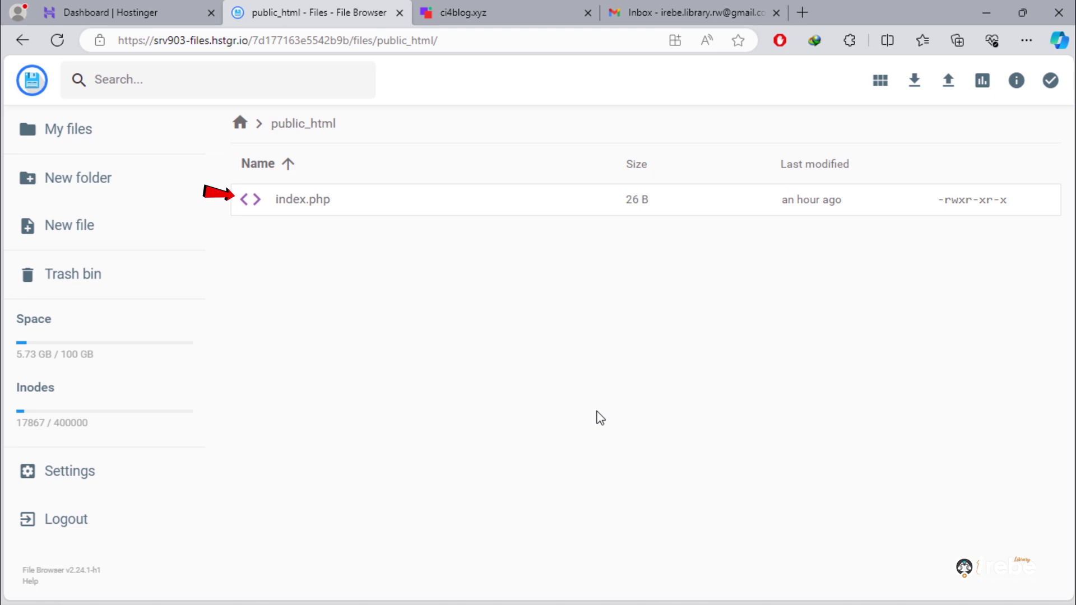
right_click(298, 212)
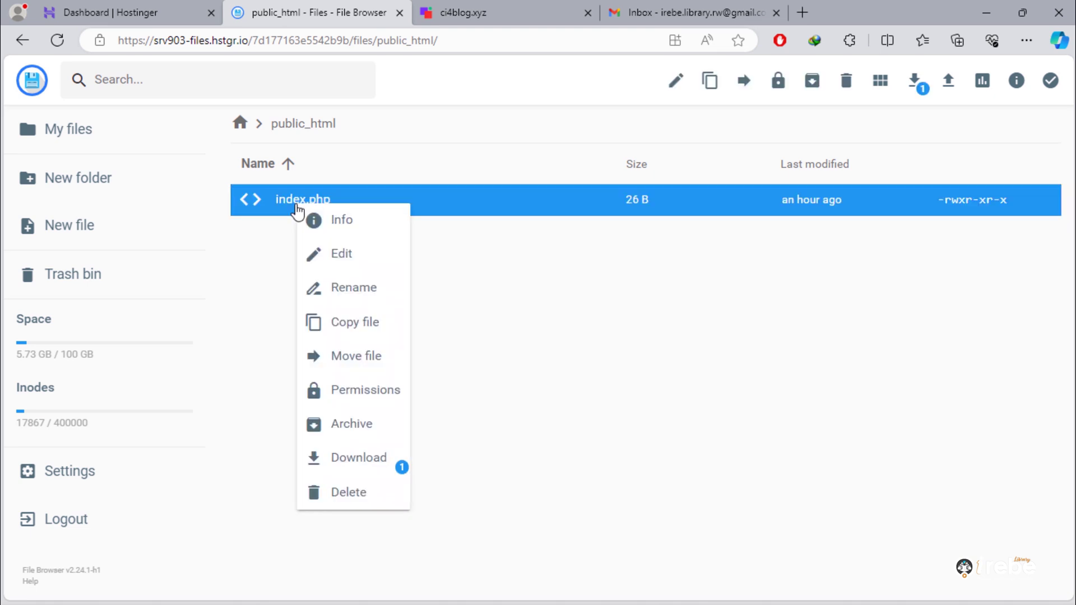
click(348, 258)
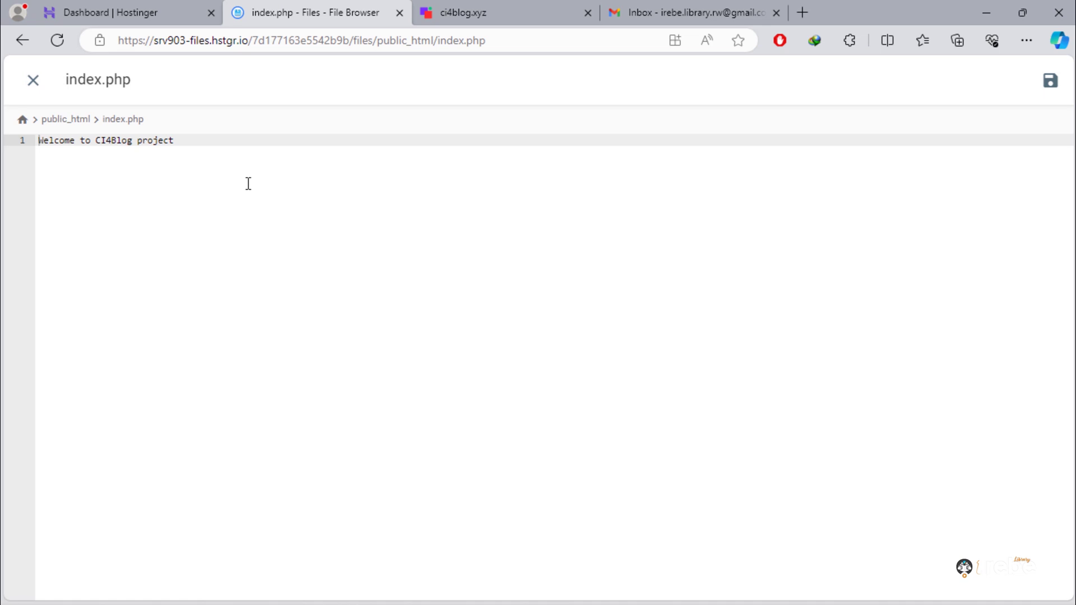
click(211, 142)
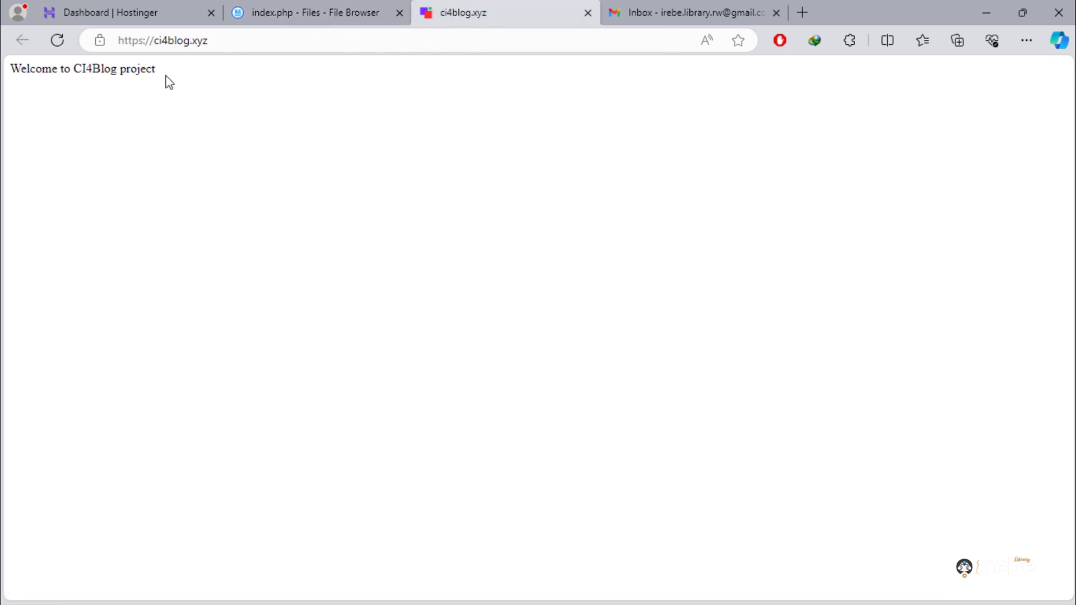
Step: Reload the live site to confirm the HERE text appears, then close the index.php editor
click(57, 39)
drag(168, 68, 199, 68)
click(480, 189)
click(319, 11)
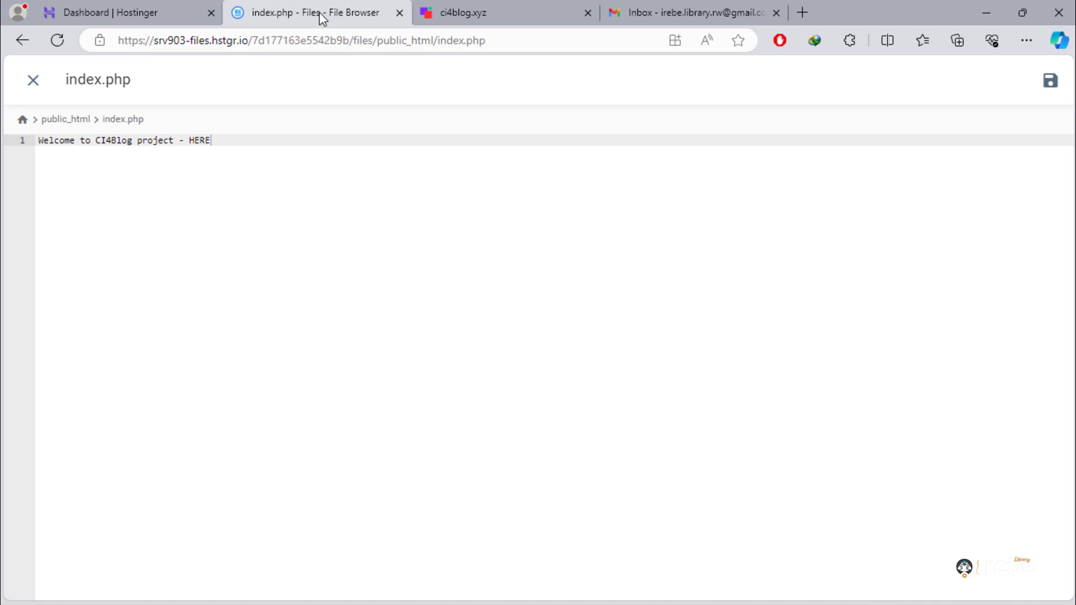
click(33, 80)
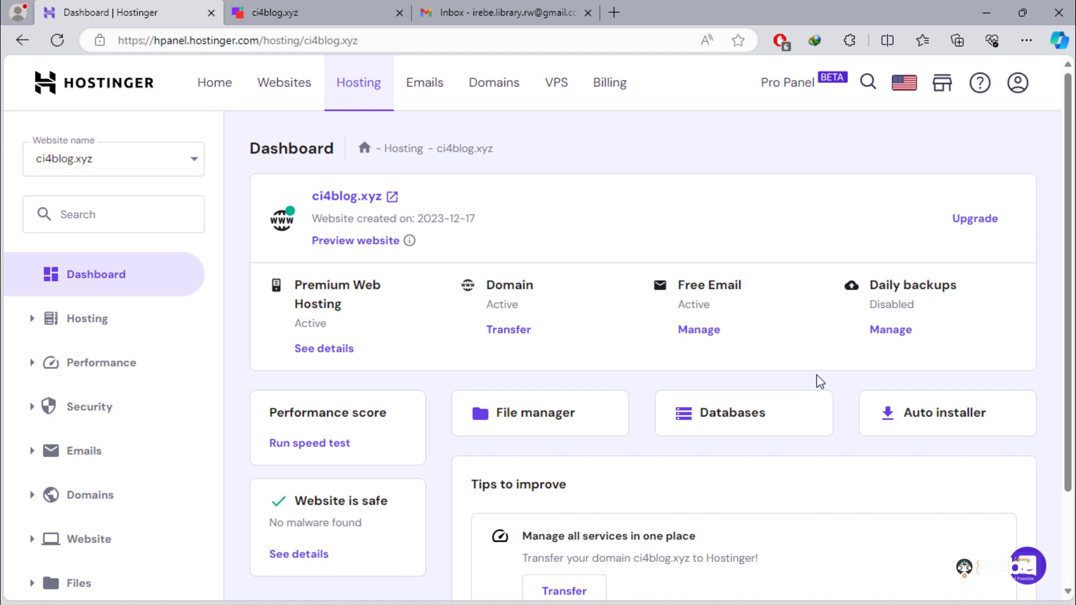
click(28, 457)
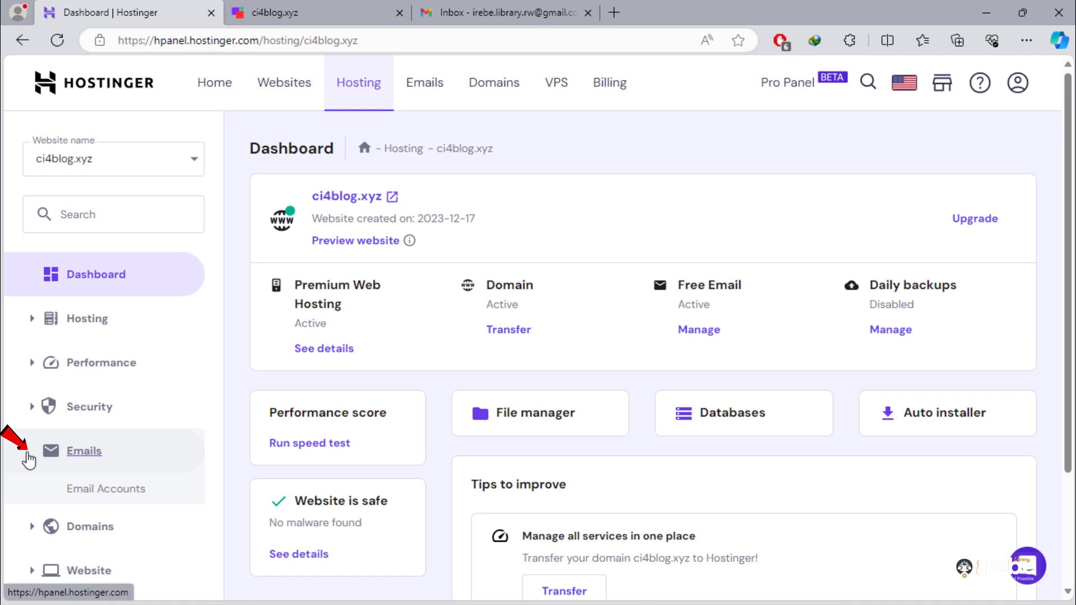
click(104, 495)
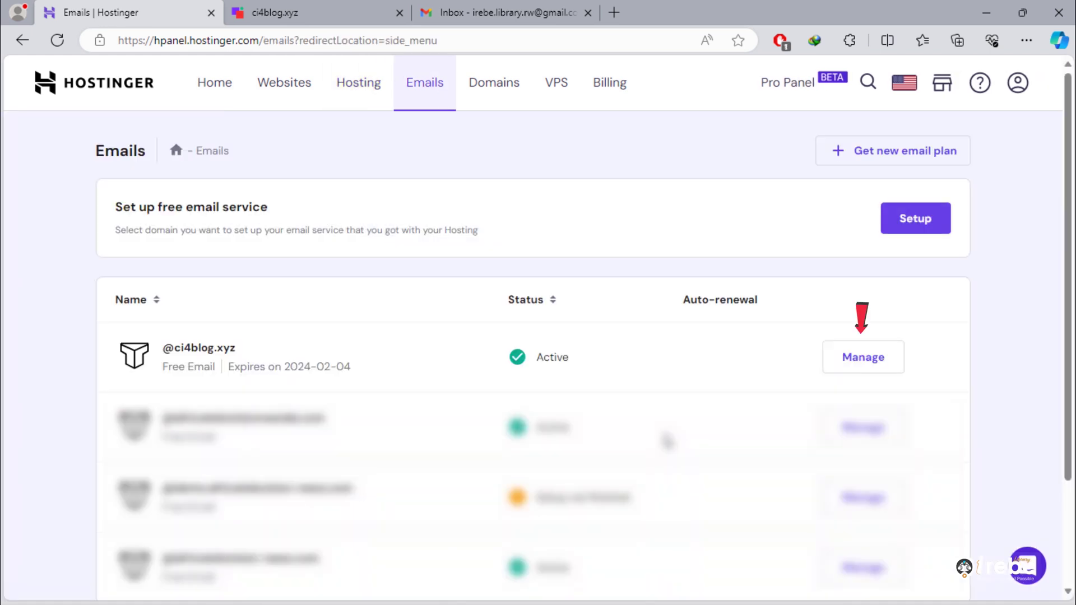
click(859, 363)
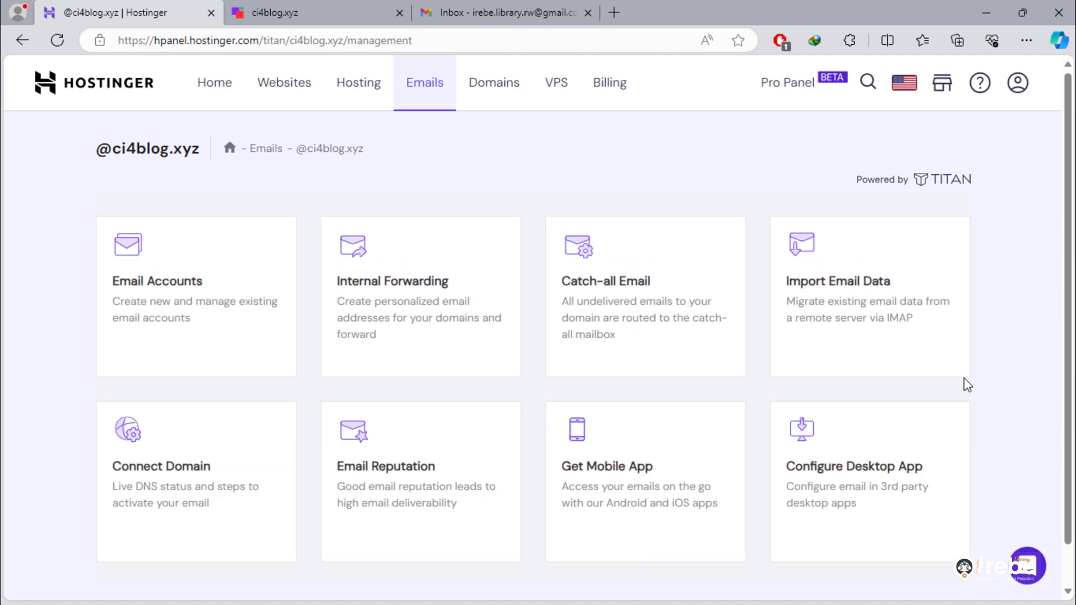
click(156, 297)
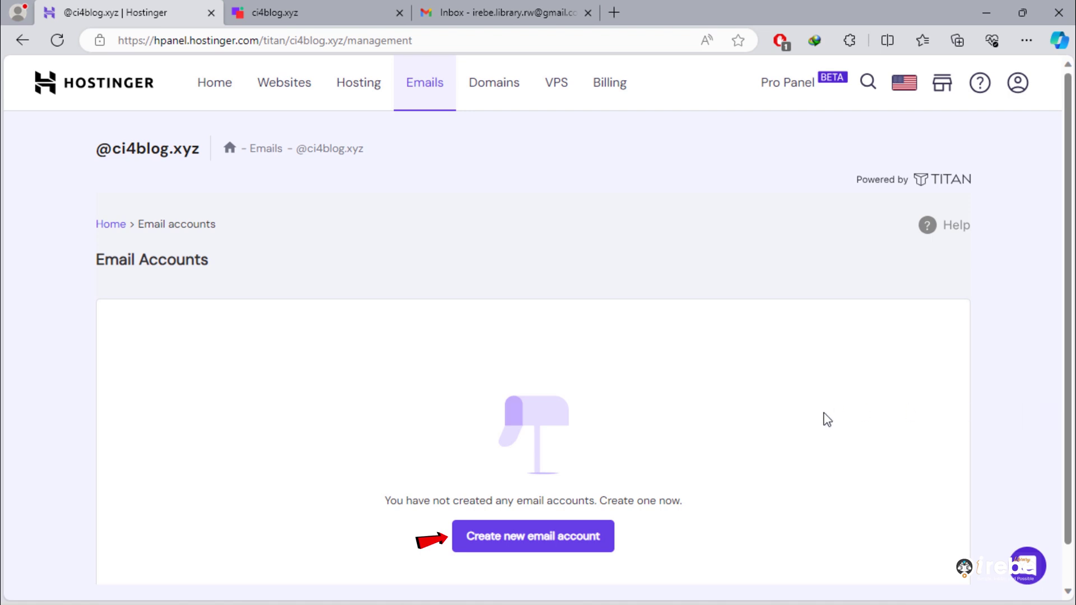
Step: Start a new email account, entering the mailbox name and a trial password
click(528, 549)
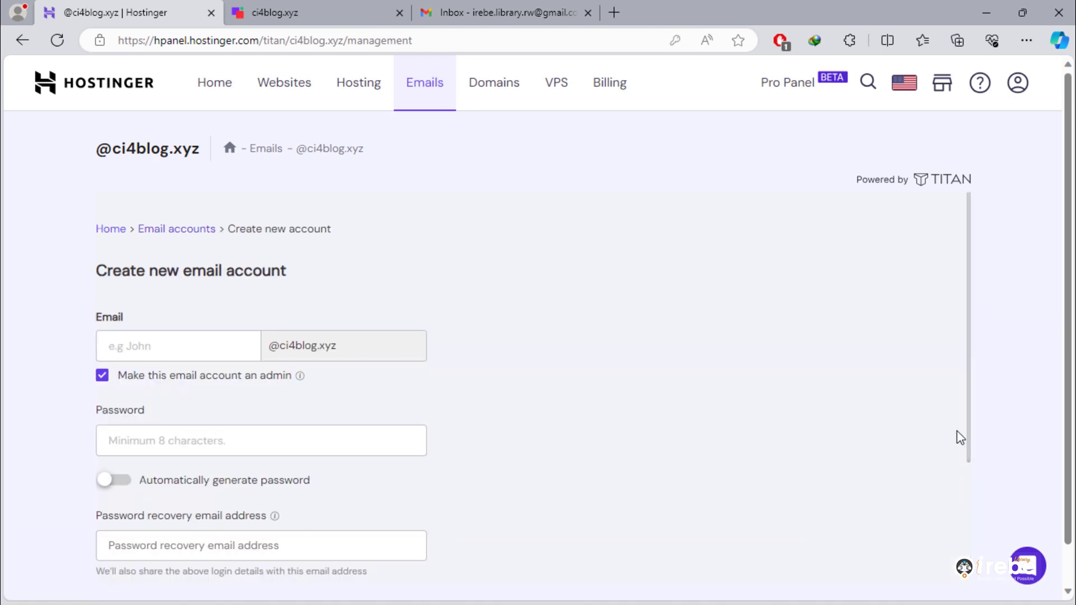
click(154, 348)
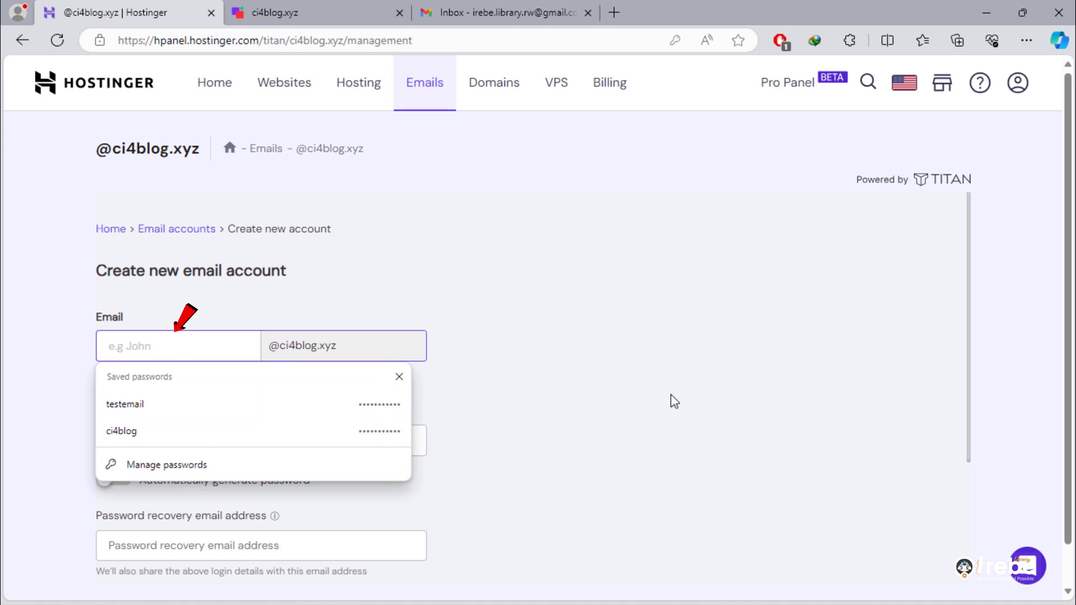
text(contact)
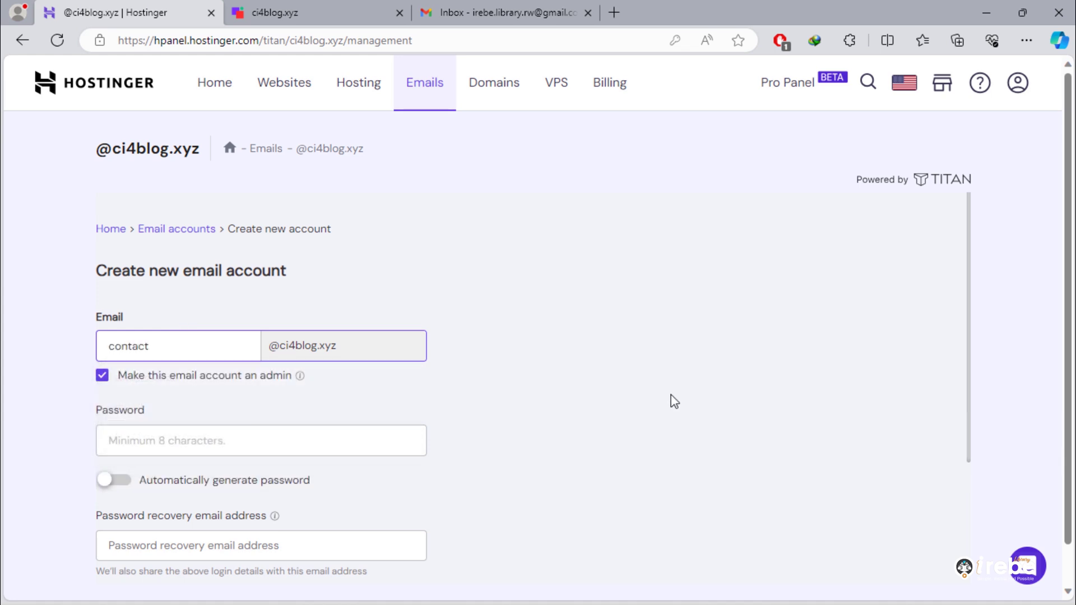
click(260, 442)
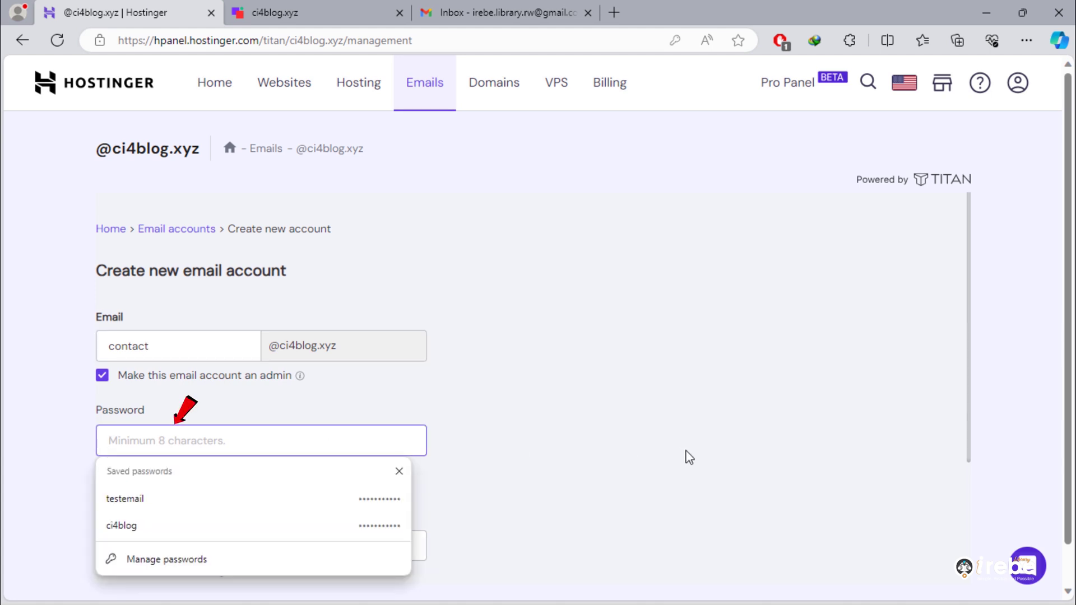
text(••)
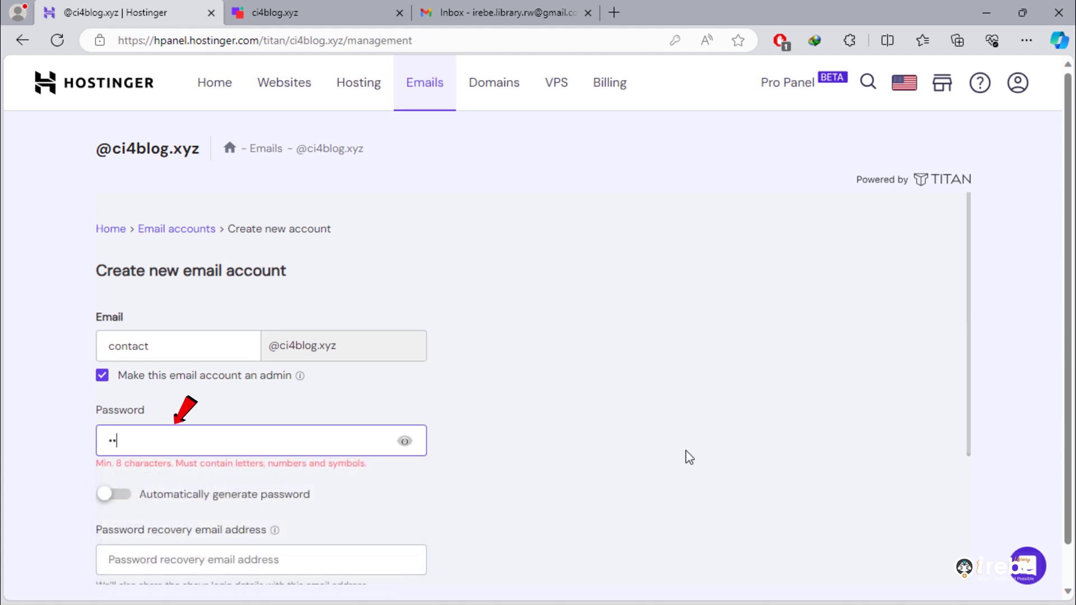
text(•••••)
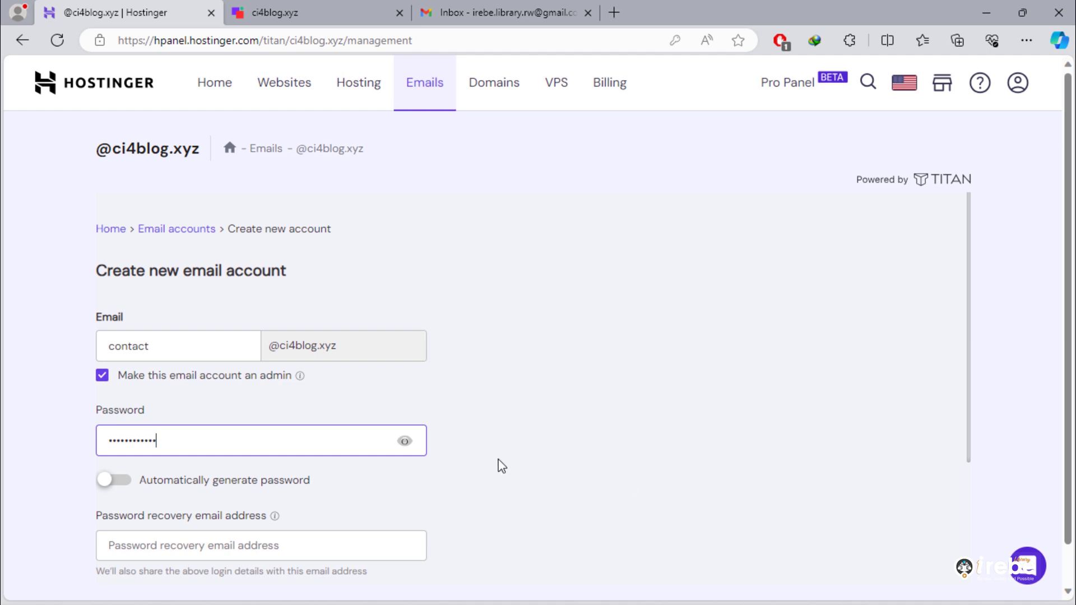
Step: Switch to an auto-generated password, toggle its visibility to check it, and create the account
click(405, 441)
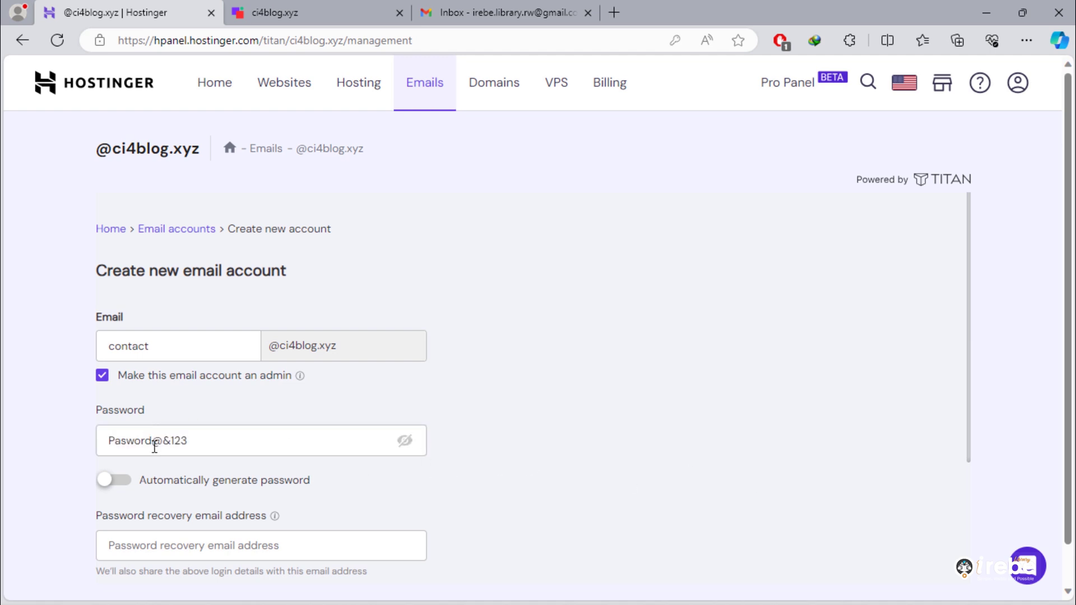
triple_click(174, 440)
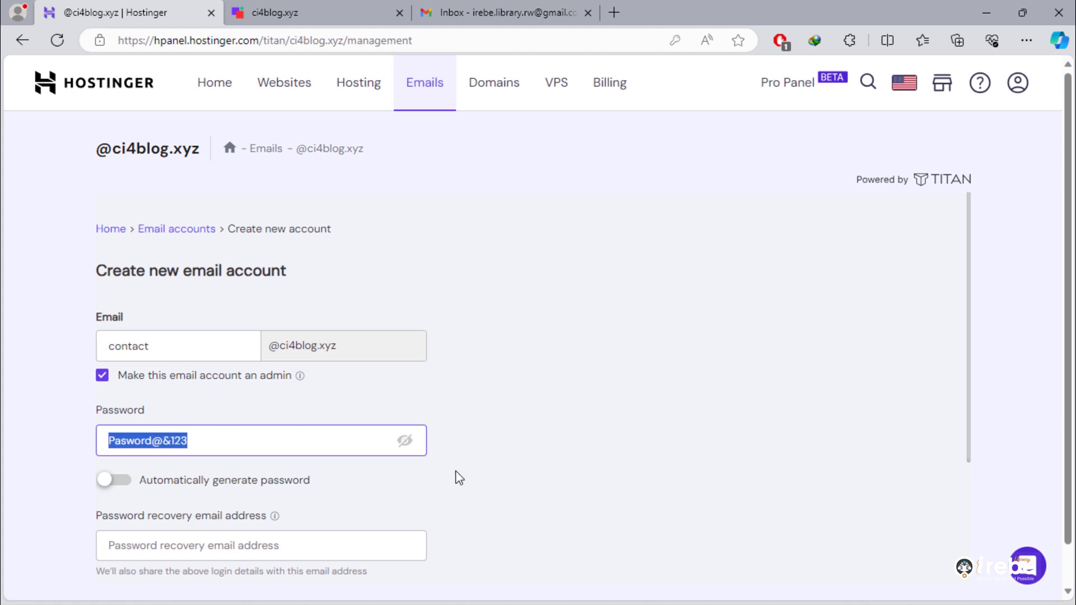
click(625, 454)
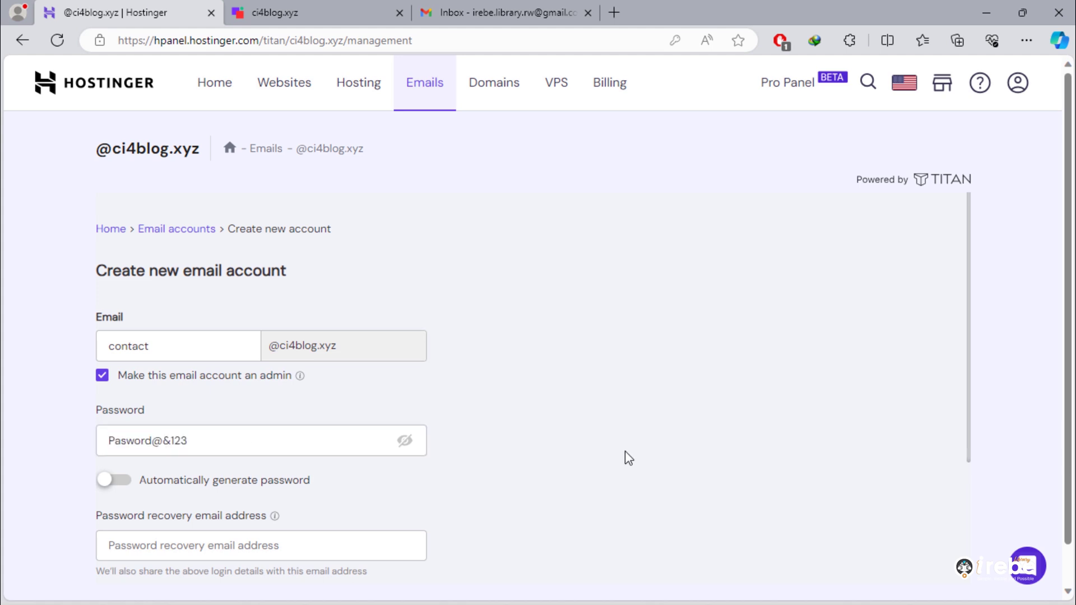
click(108, 480)
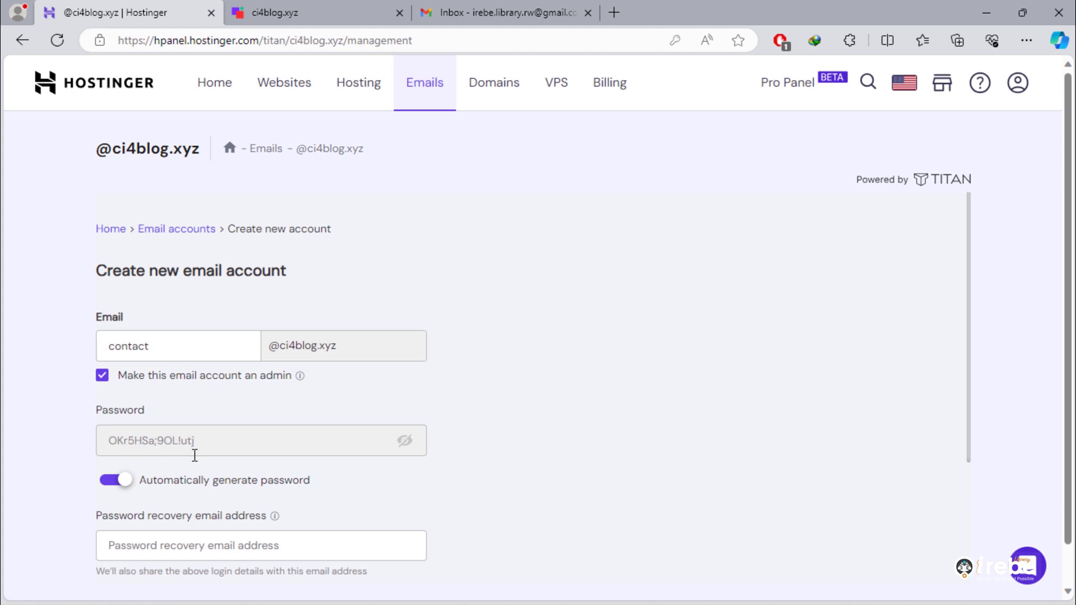
click(404, 442)
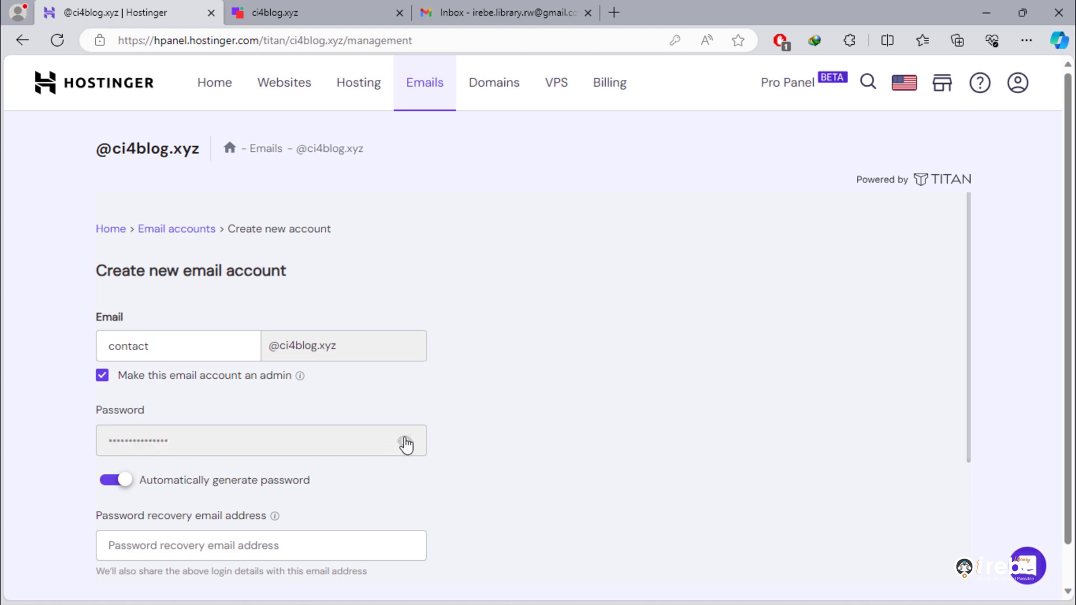
click(405, 441)
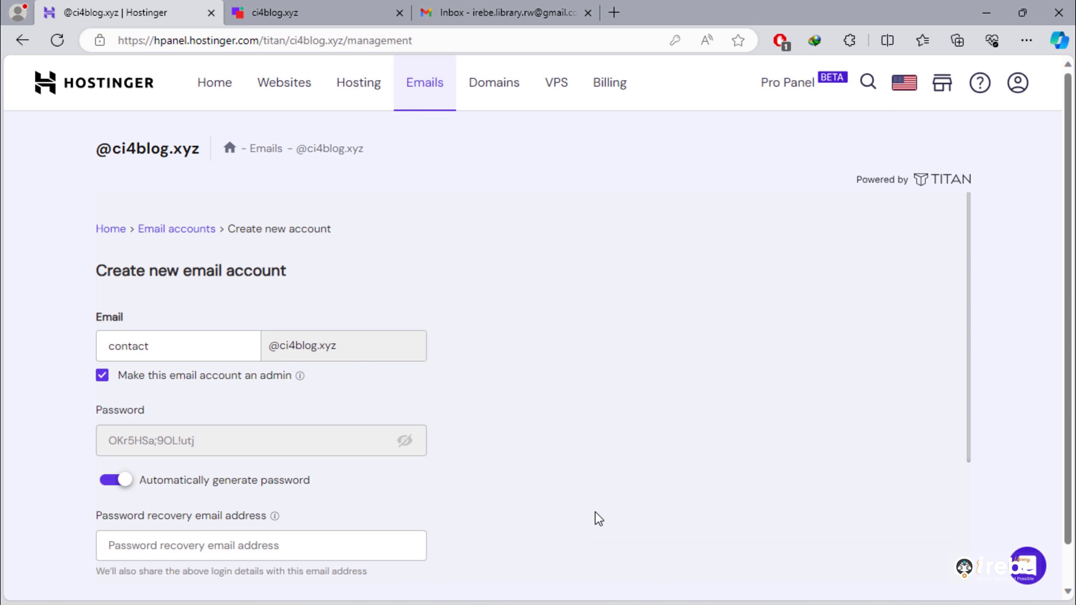
scroll(598, 519, down, 3)
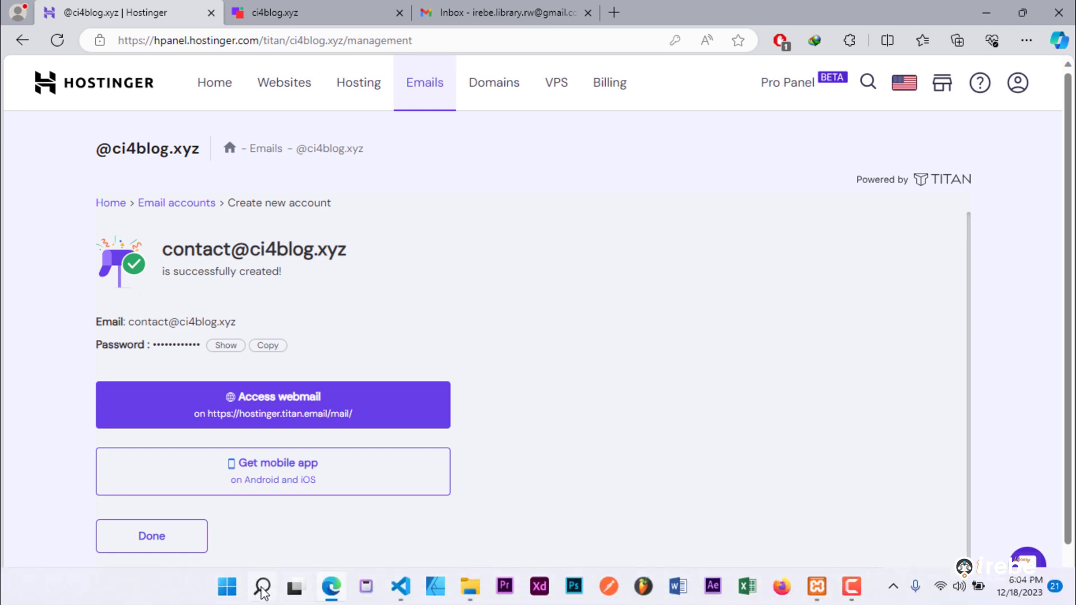
Step: Launch Notepad and type an EMAIL heading with a USERNAME: line
click(261, 587)
text(note)
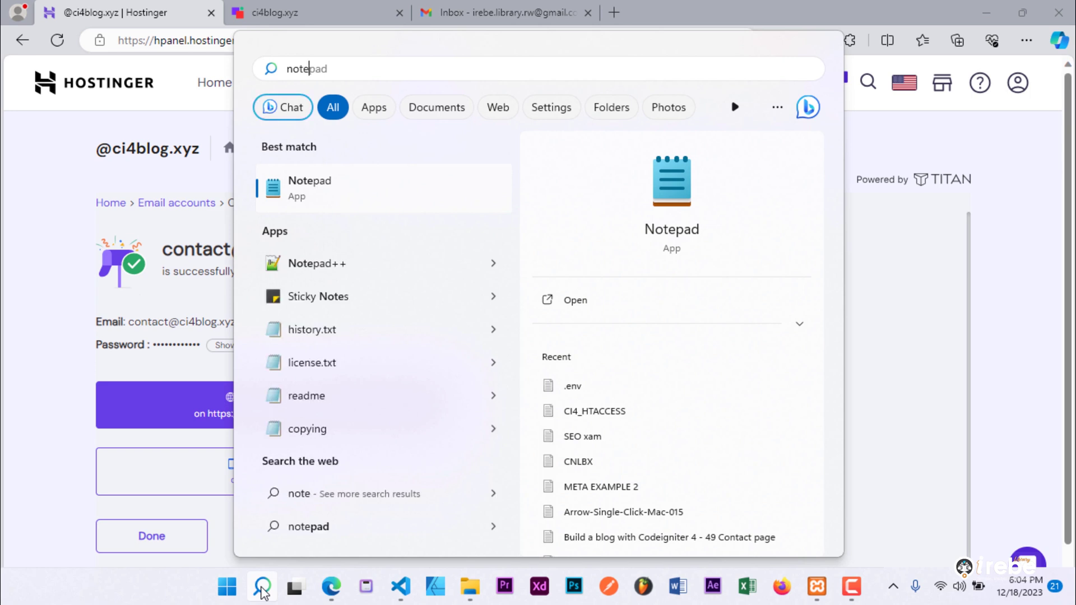
key(Return)
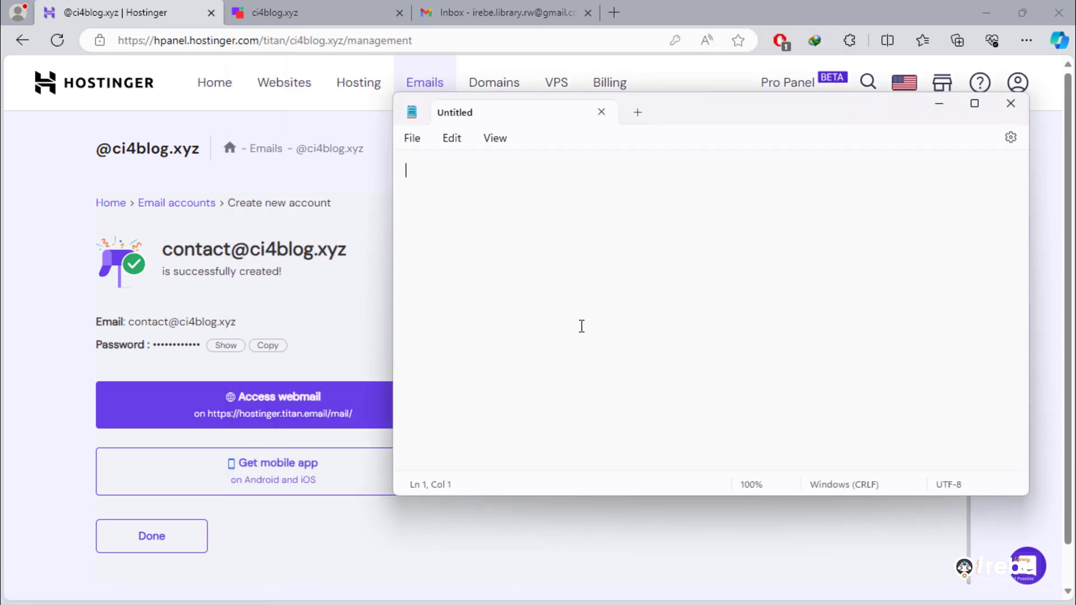
text(EMAIL)
key(Return)
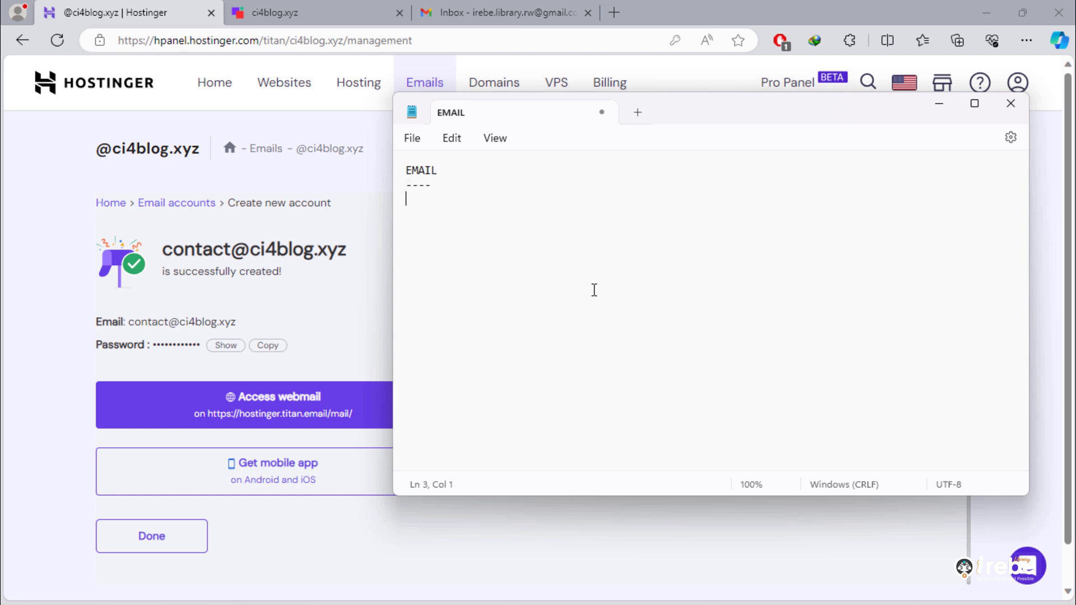
text(USERNAME:)
Step: Copy the new mailbox address from hPanel and paste it after USERNAME:
drag(129, 323, 237, 323)
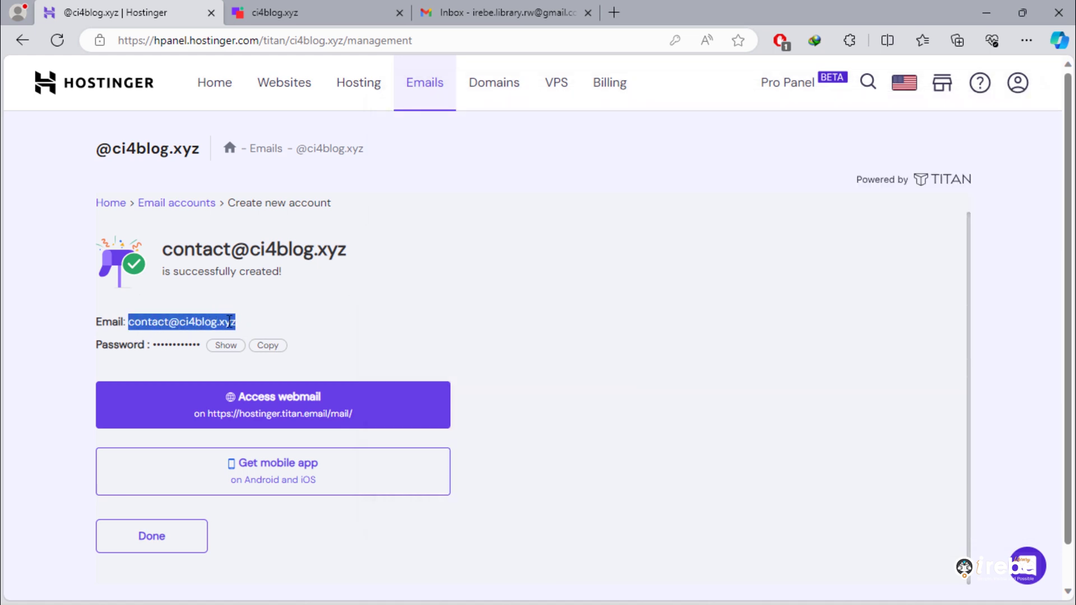
right_click(228, 322)
click(308, 280)
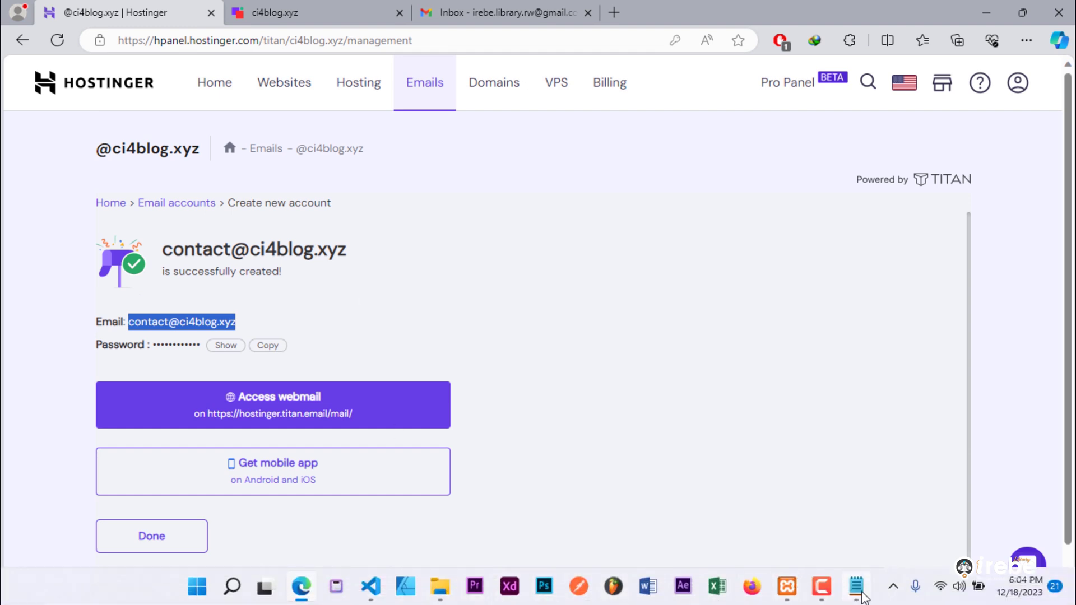
click(856, 586)
right_click(493, 219)
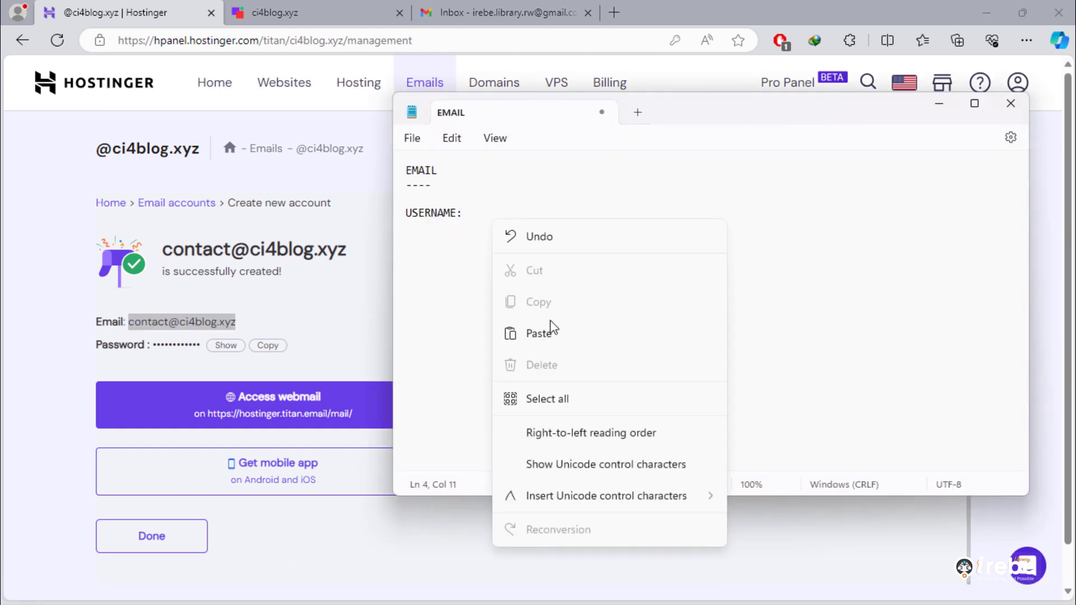
click(538, 334)
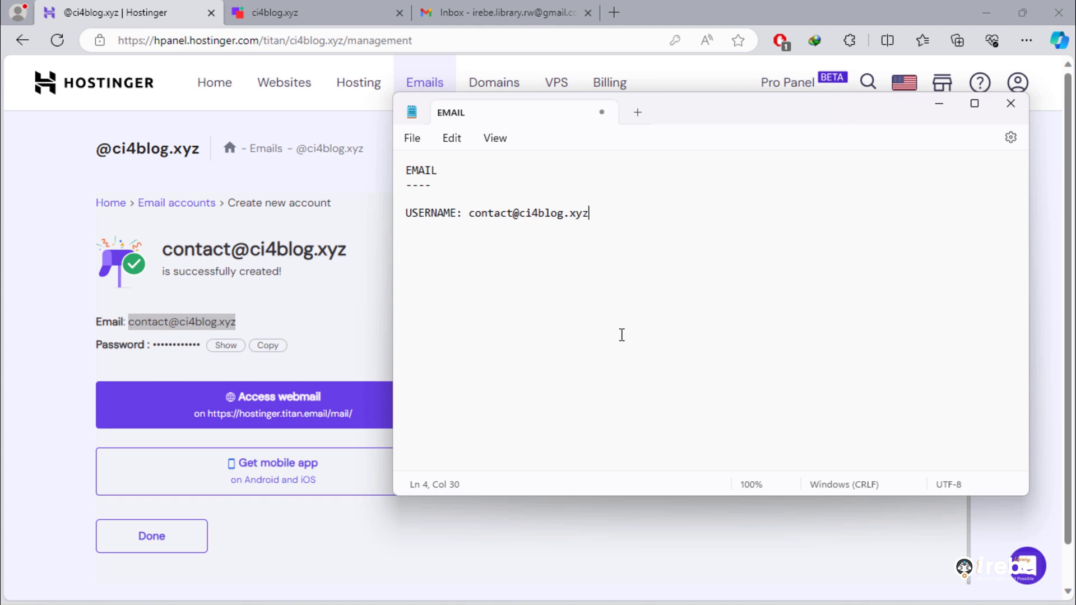
Step: Add a PASSWORD: line, paste the mailbox's generated password there, and minimize Notepad
text(PASSWORD:)
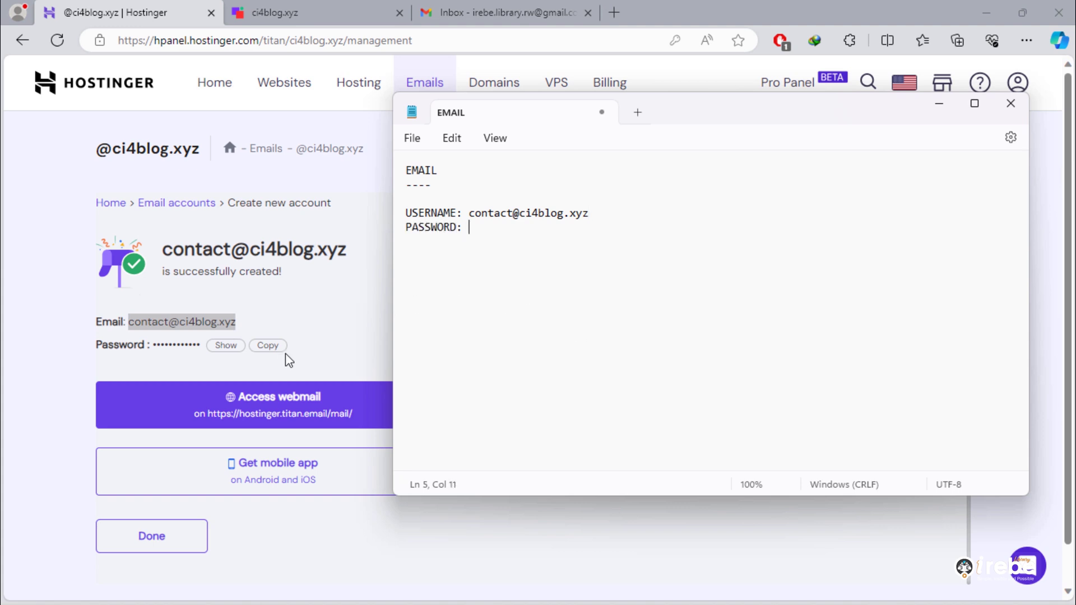
click(268, 348)
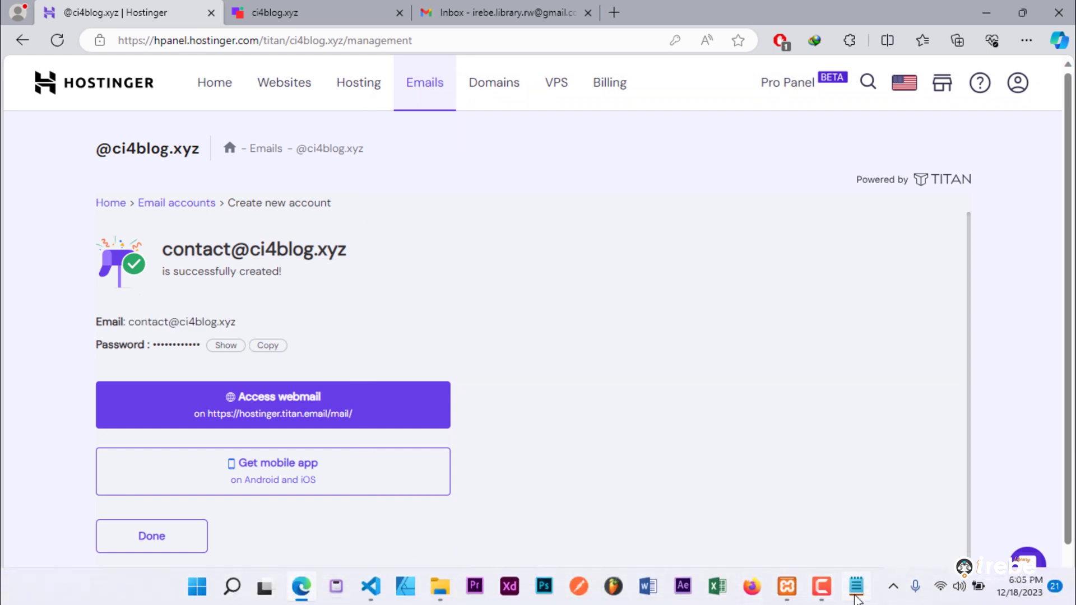
click(856, 592)
right_click(486, 229)
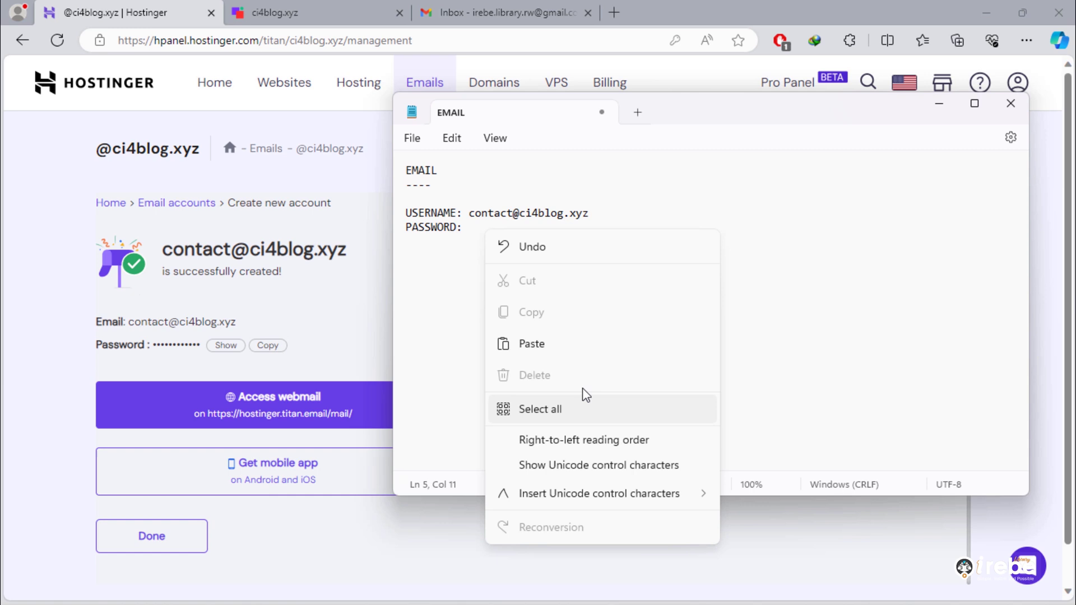
click(617, 345)
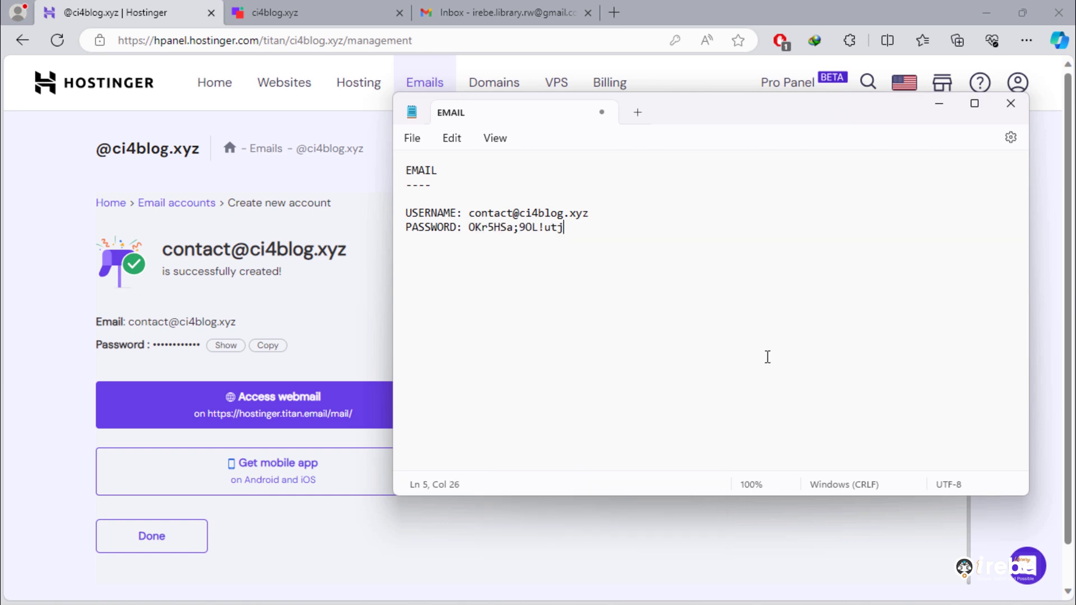
click(3, 408)
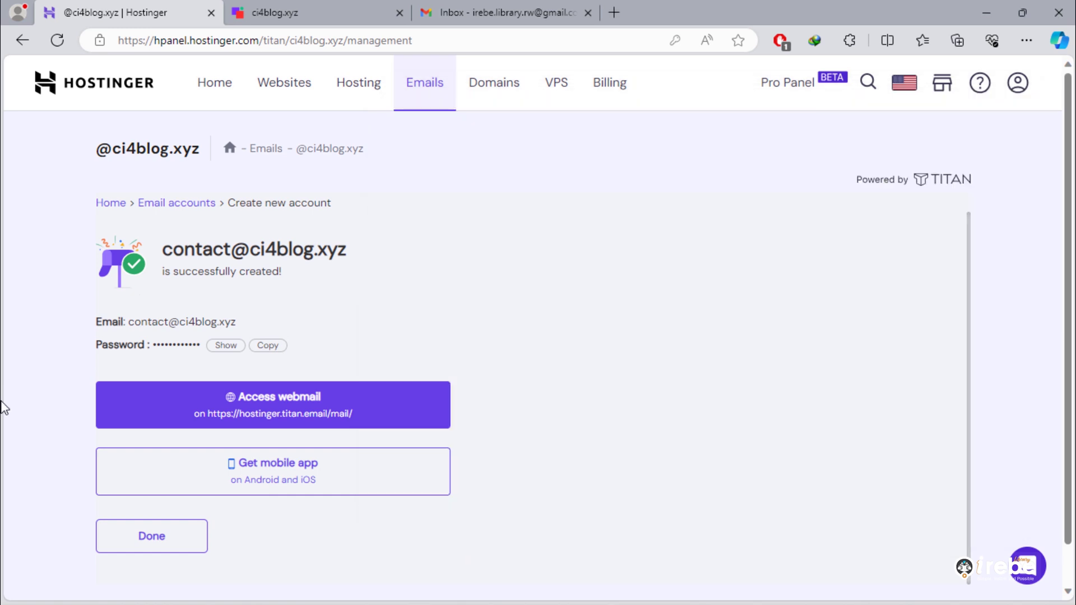
Step: Click Done, then from Websites open the ci4blog.xyz dashboard's Databases page
click(173, 542)
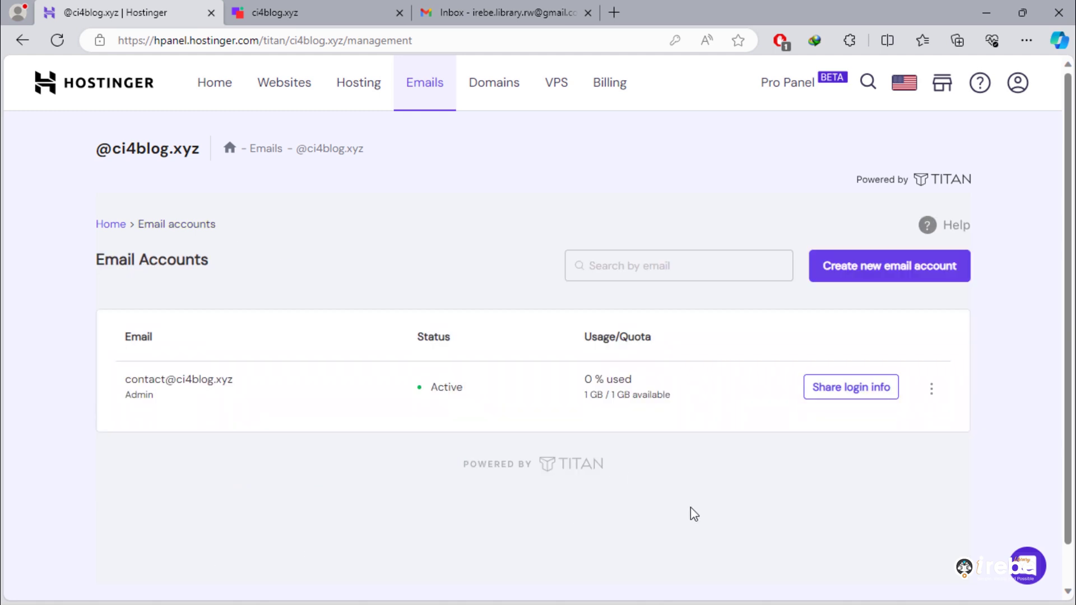
click(288, 95)
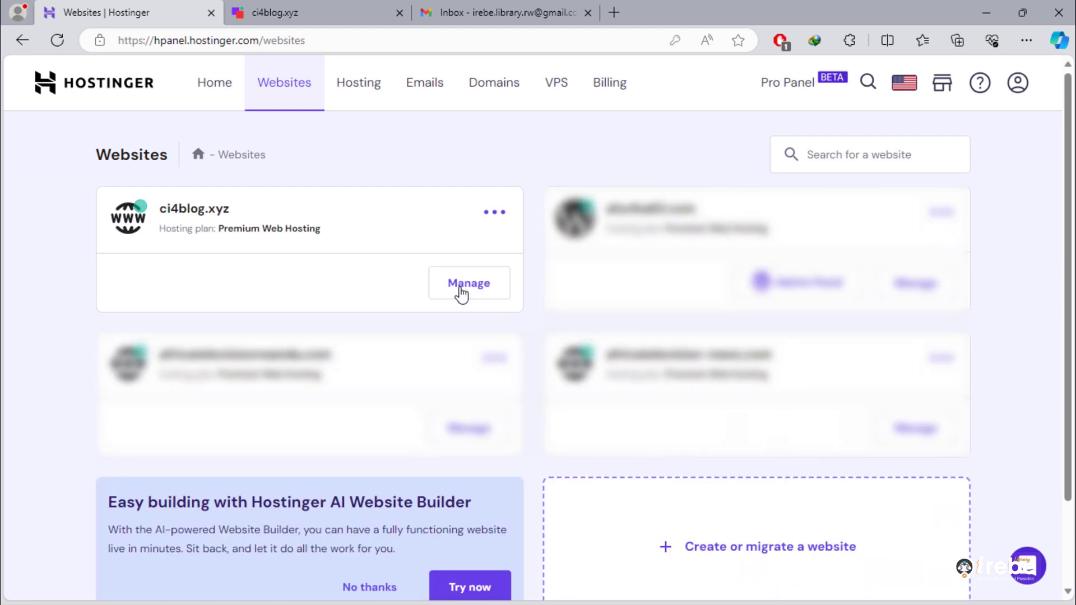
click(505, 293)
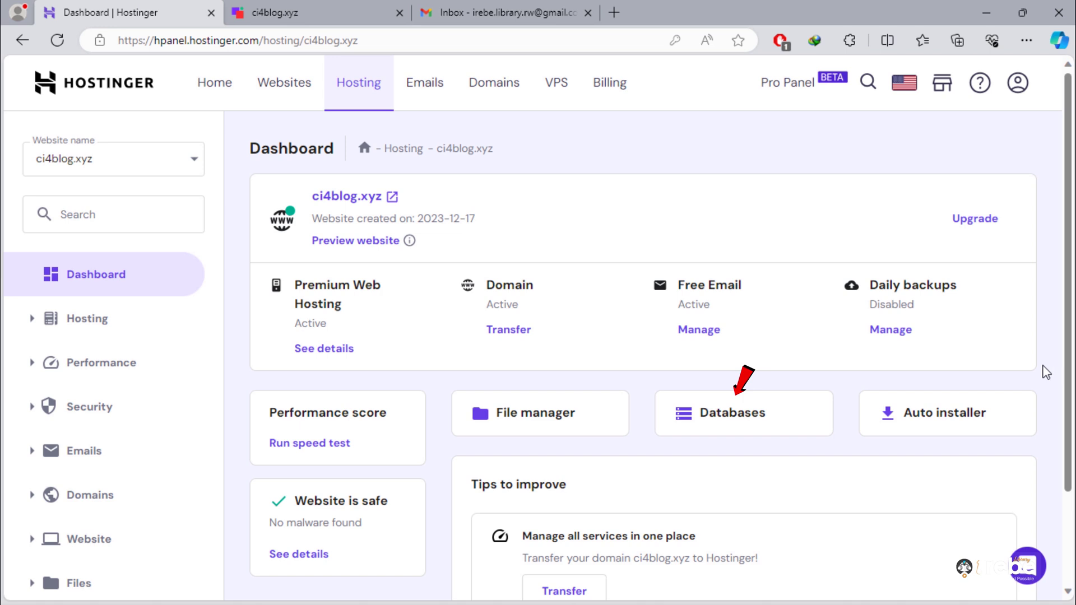
click(728, 415)
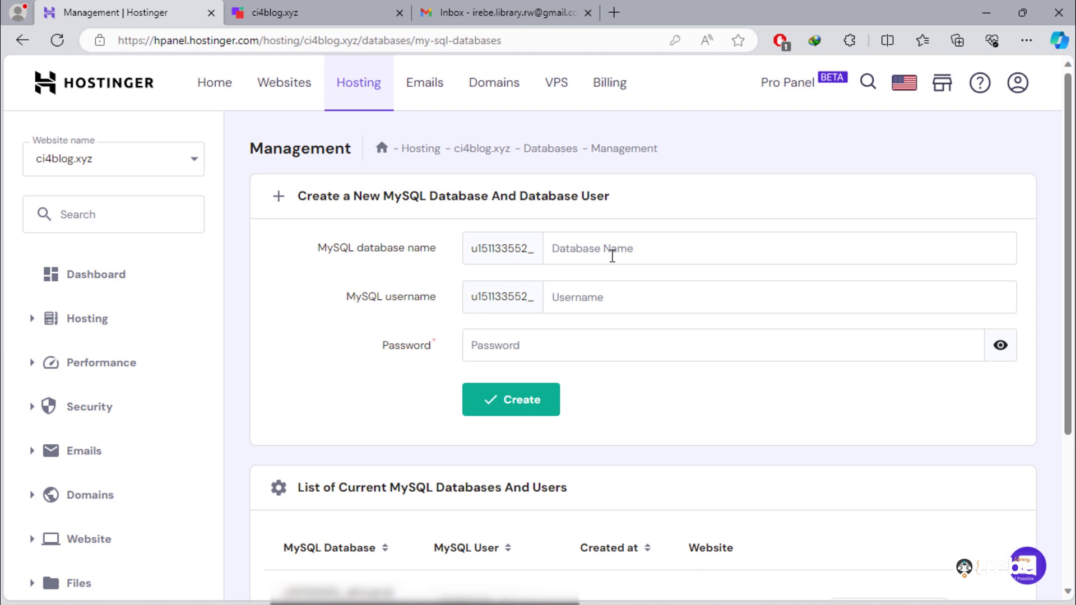
Step: Enter database name ci4blog_dbname, username ci4blog_dbuser, and try a typed password
click(613, 256)
text(ci4blog_db)
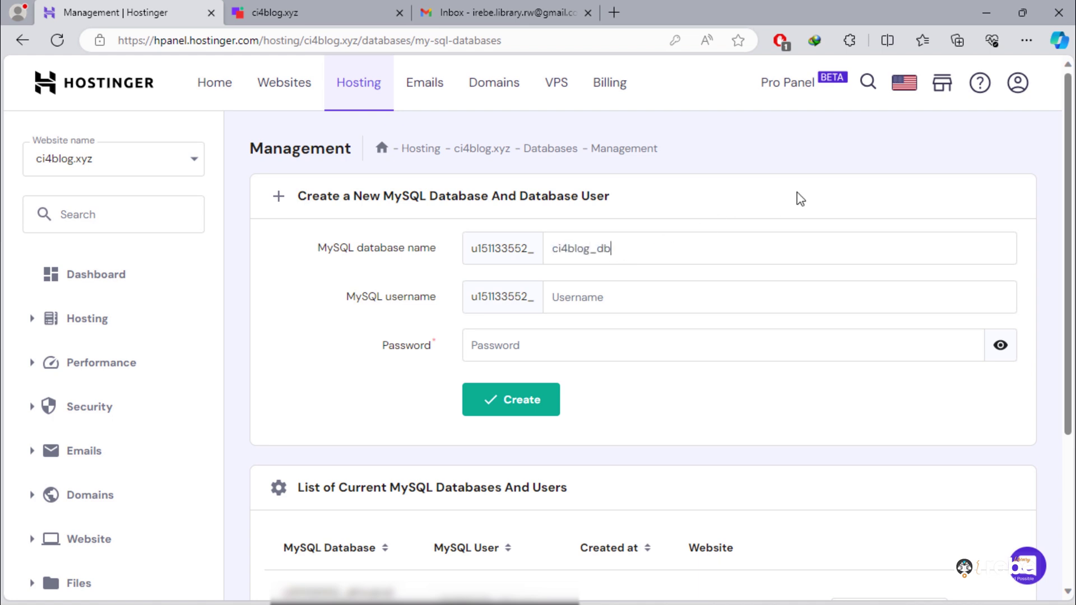
text(name)
click(608, 299)
text(ci4blog_)
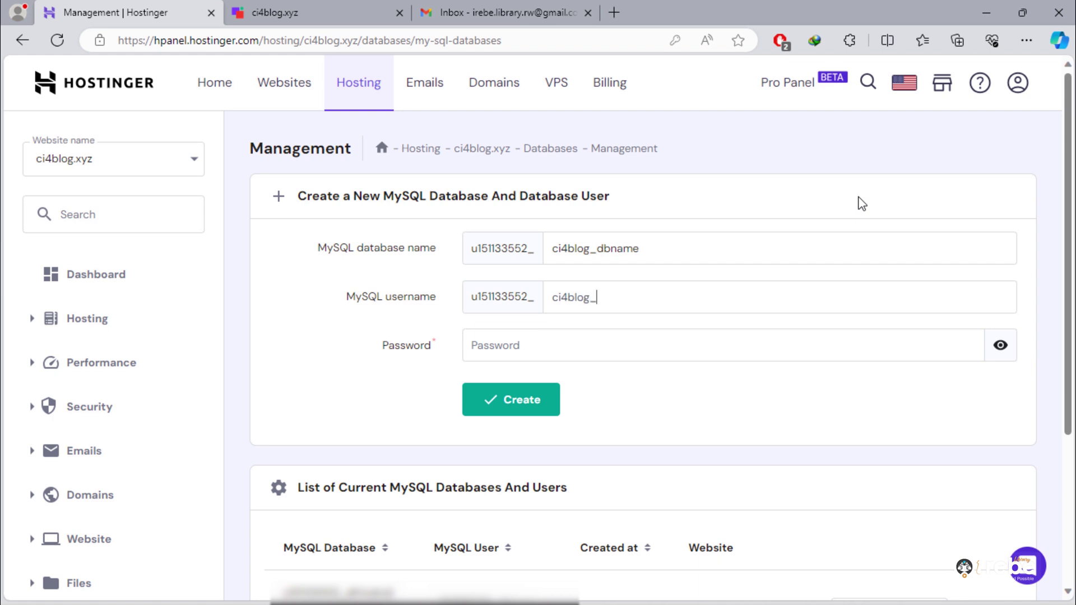
text(dbuser)
click(693, 358)
text(***)
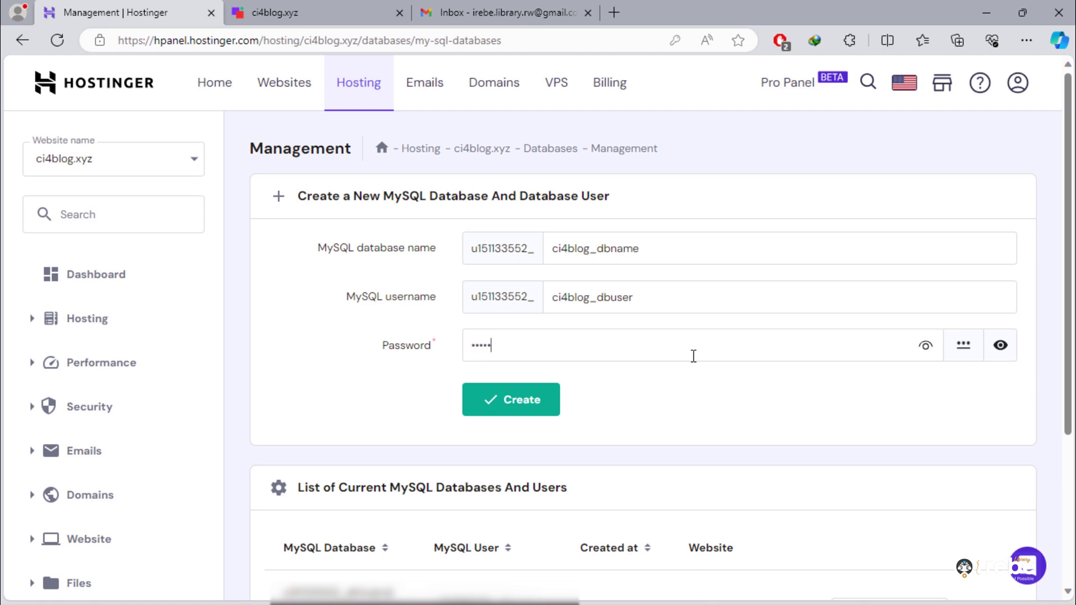
click(1001, 346)
text(Password)
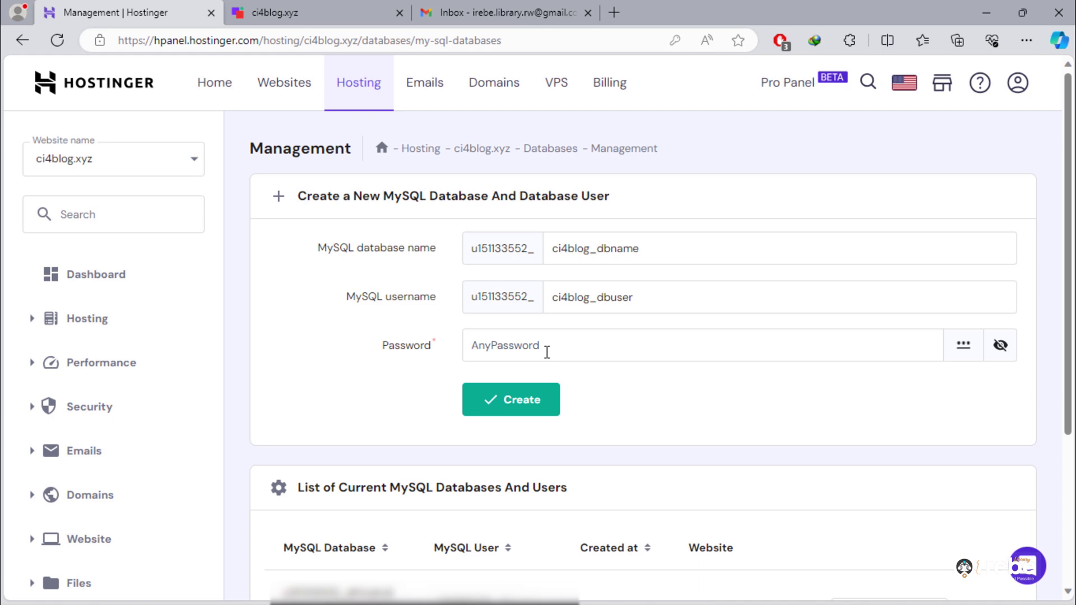
drag(473, 345, 550, 348)
click(727, 403)
Step: Generate random database passwords until satisfied, then copy the final one
click(963, 346)
click(962, 347)
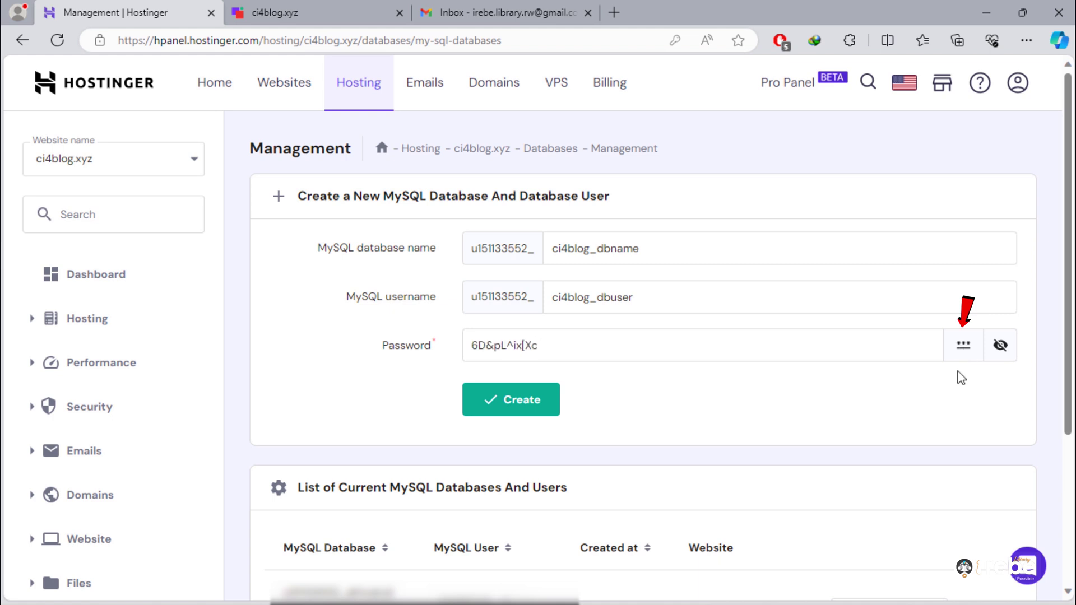
click(960, 349)
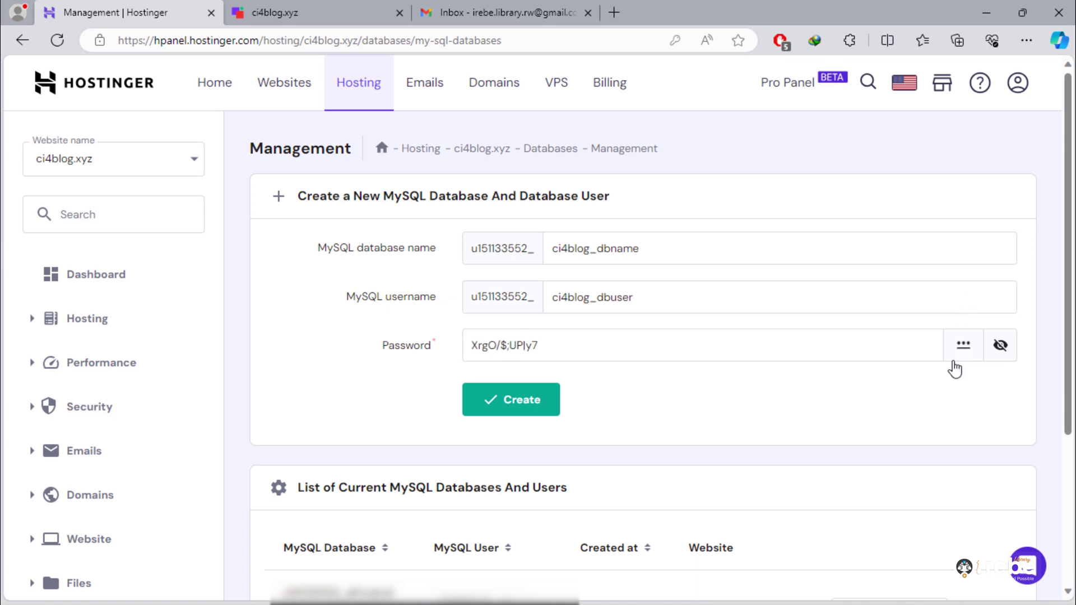
click(959, 348)
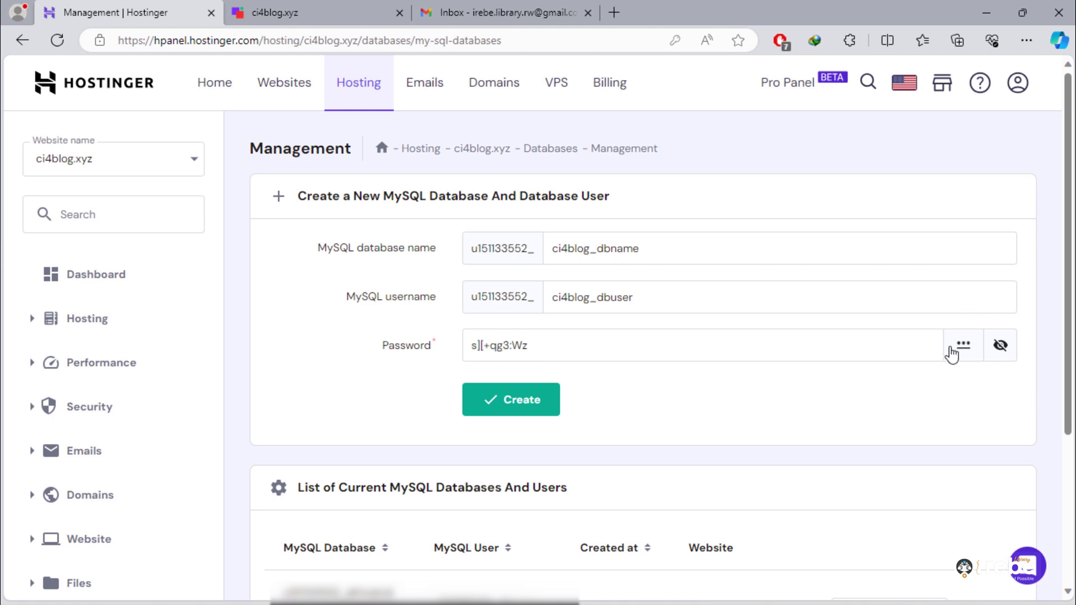
click(953, 354)
click(962, 348)
click(963, 347)
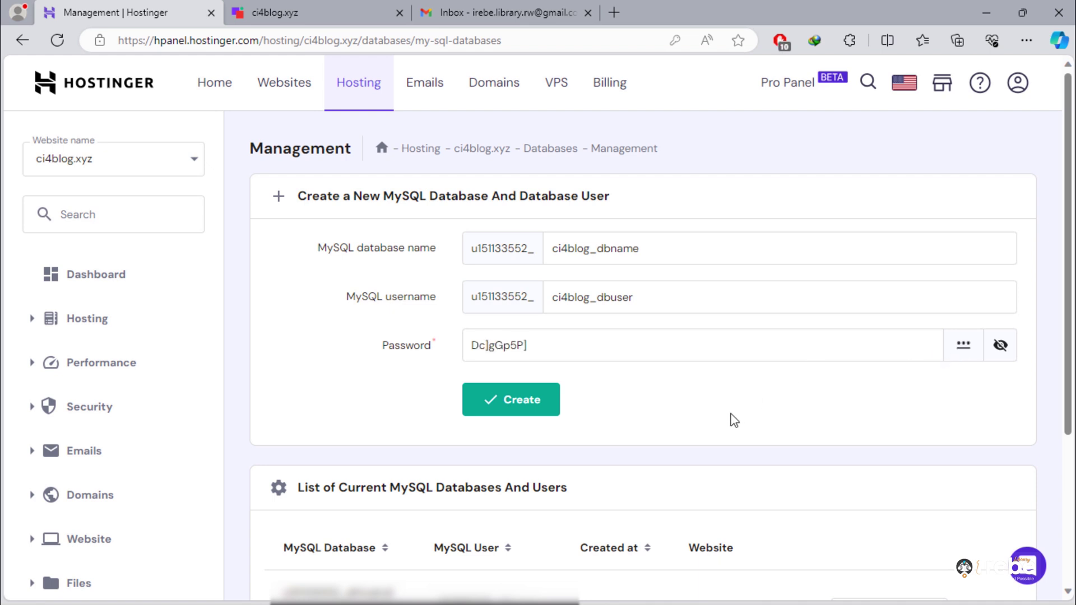
drag(561, 346, 427, 346)
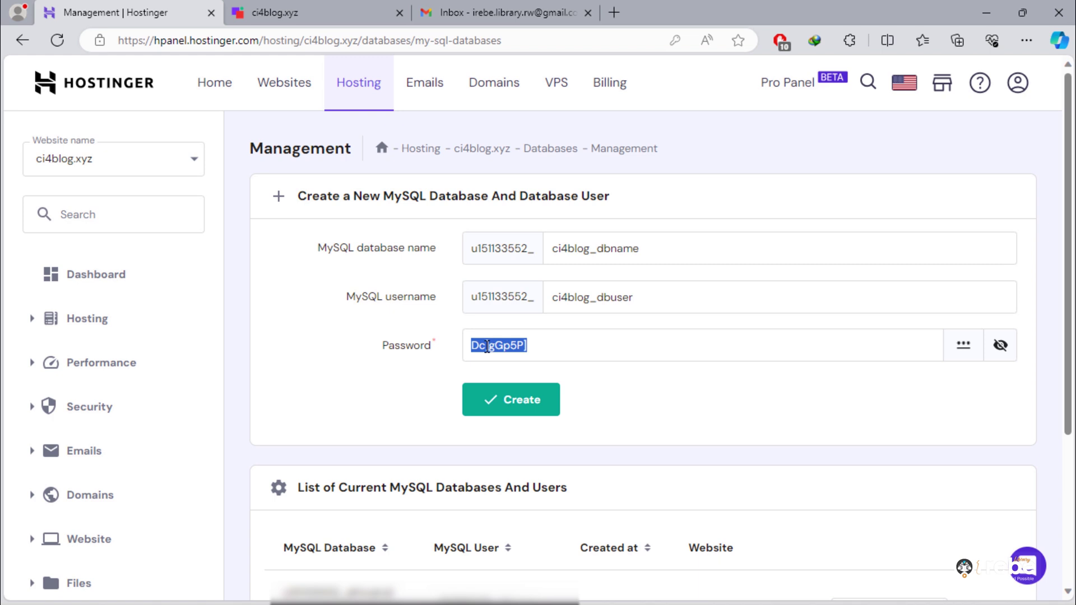
right_click(487, 346)
click(549, 294)
Step: Add a DATABASE section to the notes, paste the password after BD_PASS, and minimize Notepad
click(858, 588)
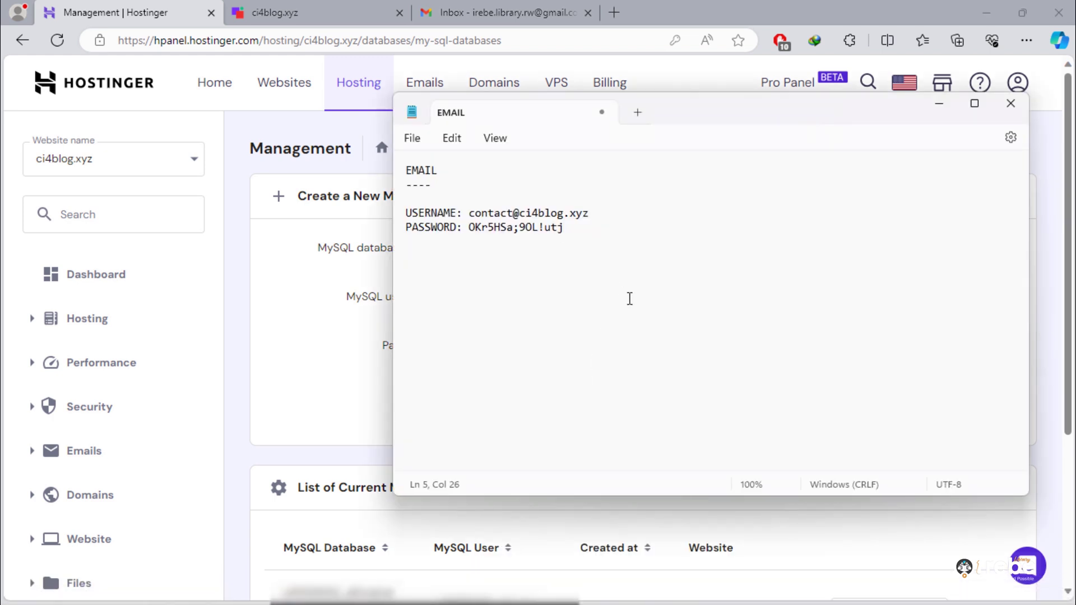
key(Return)
key(Return)
text(DATABASE)
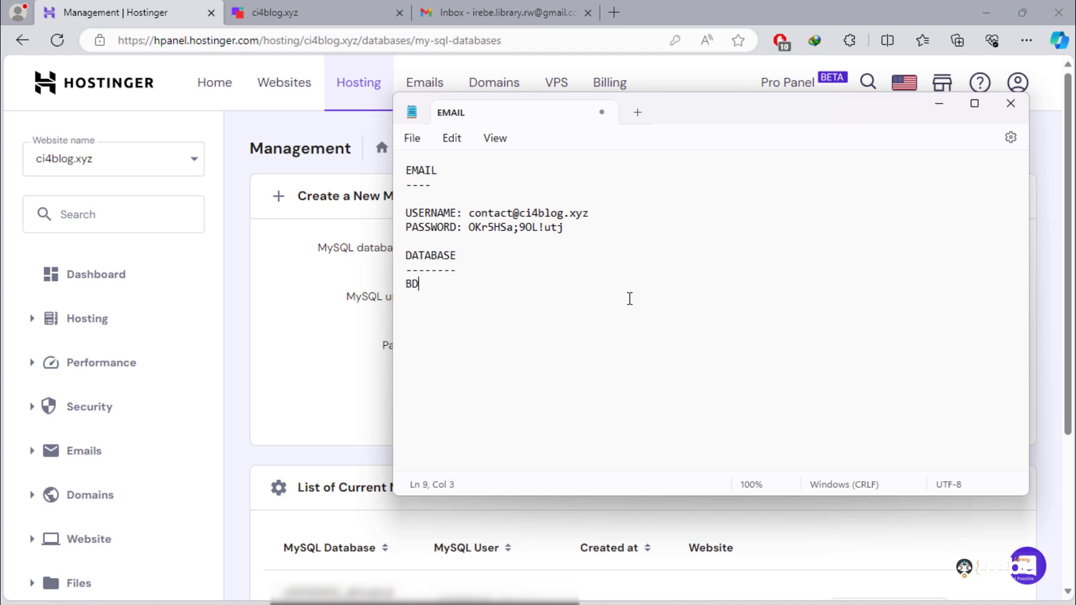
text(_PASS:)
right_click(470, 287)
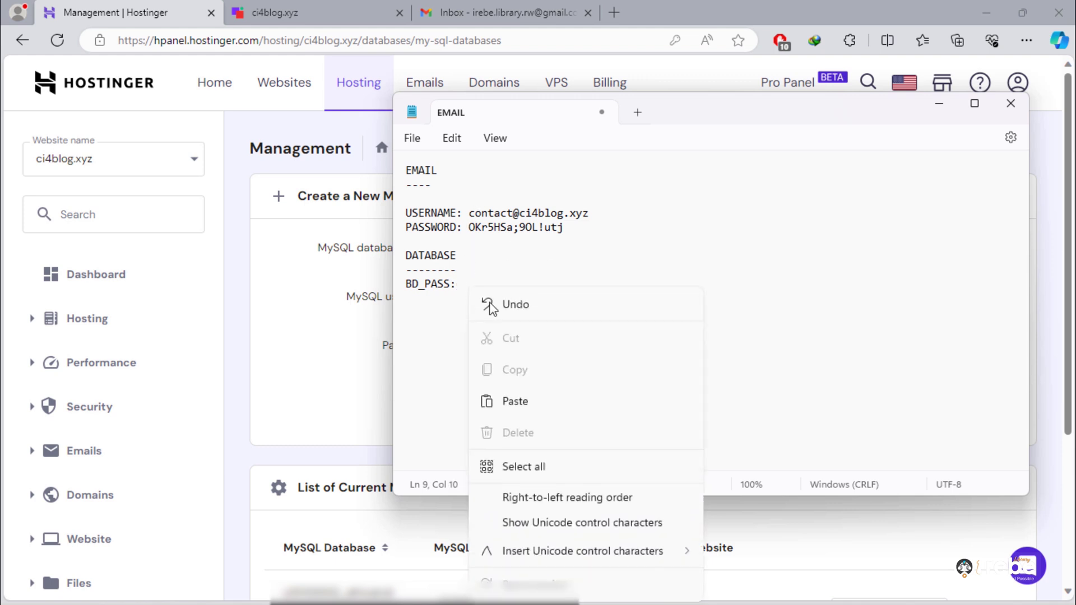
click(529, 406)
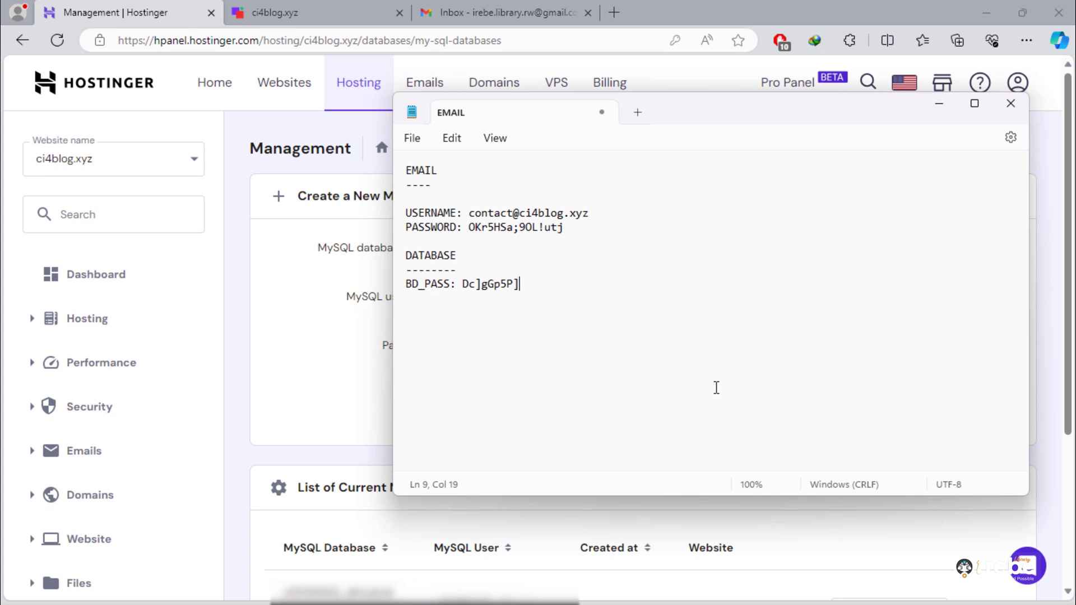
click(941, 104)
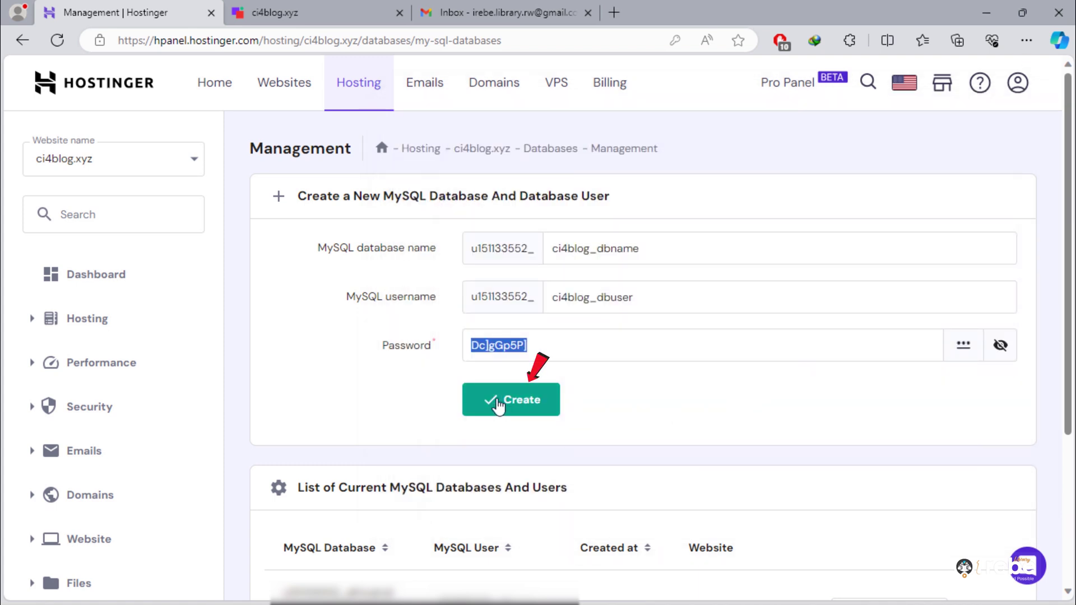
Step: Create the database, then copy its full name into the notes after DB_NAME
click(499, 402)
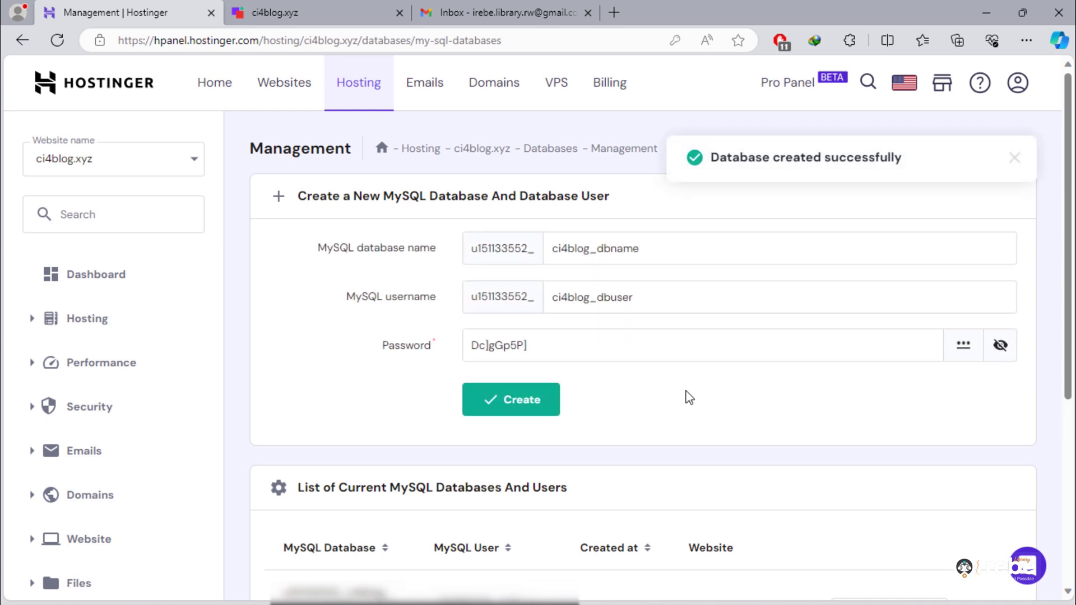
scroll(690, 393, down, 4)
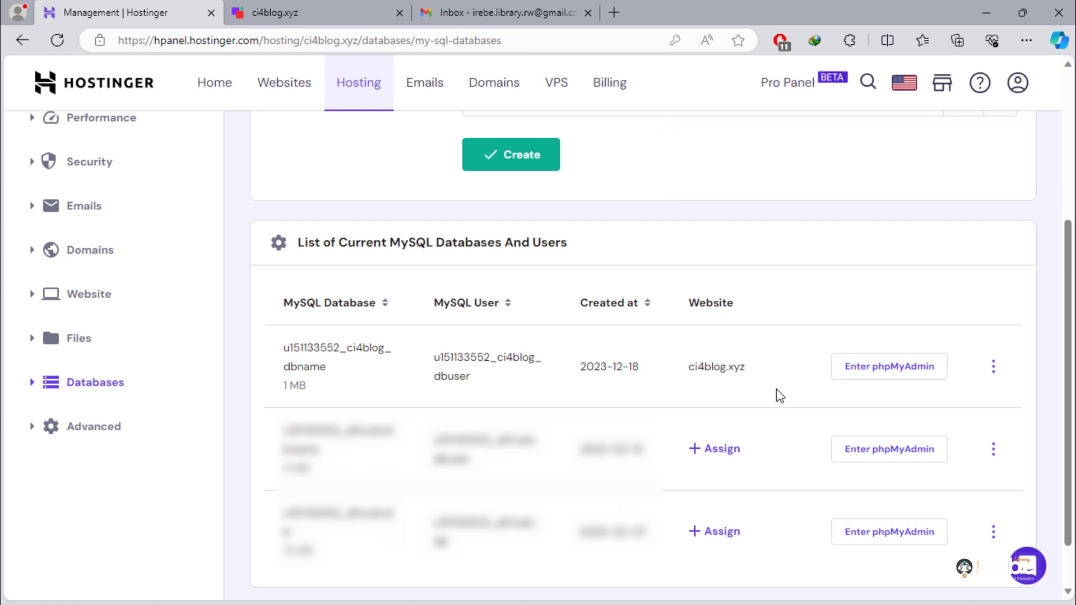
drag(283, 348, 327, 366)
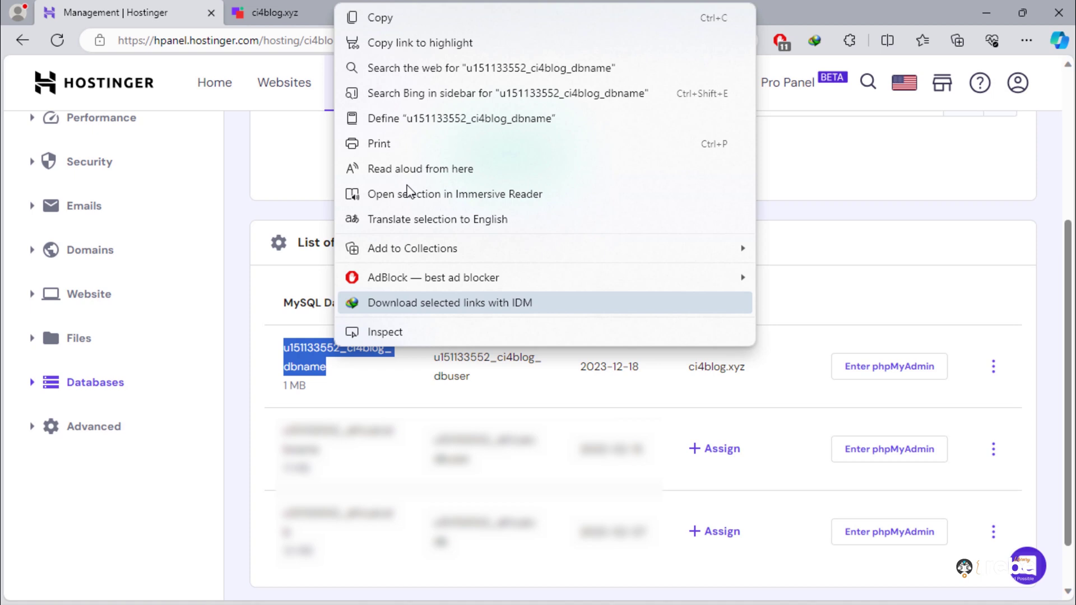
right_click(328, 366)
click(424, 18)
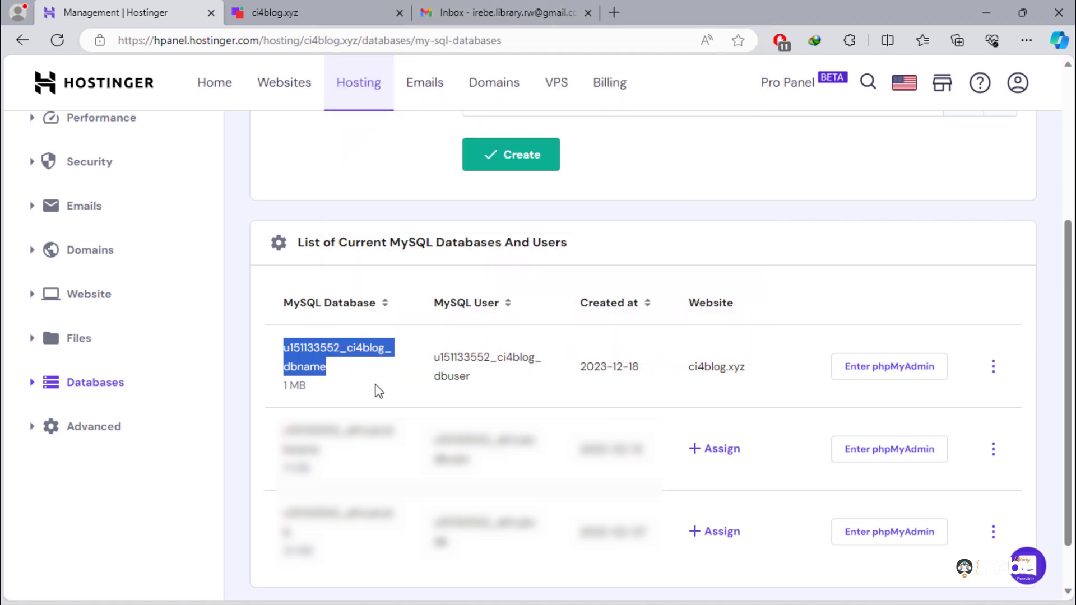
click(856, 589)
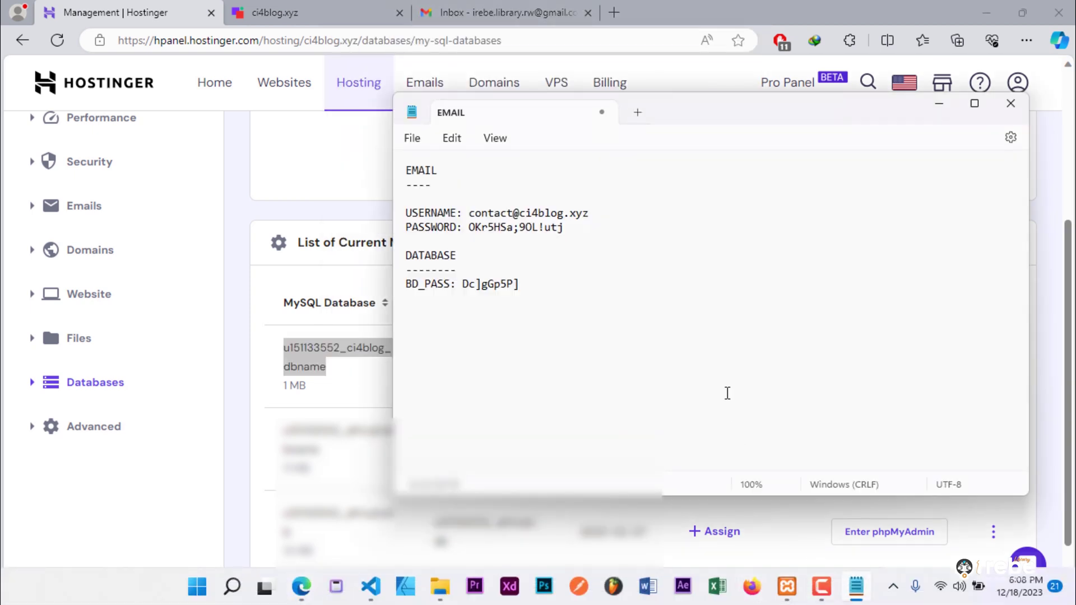
text(DB_NAME:)
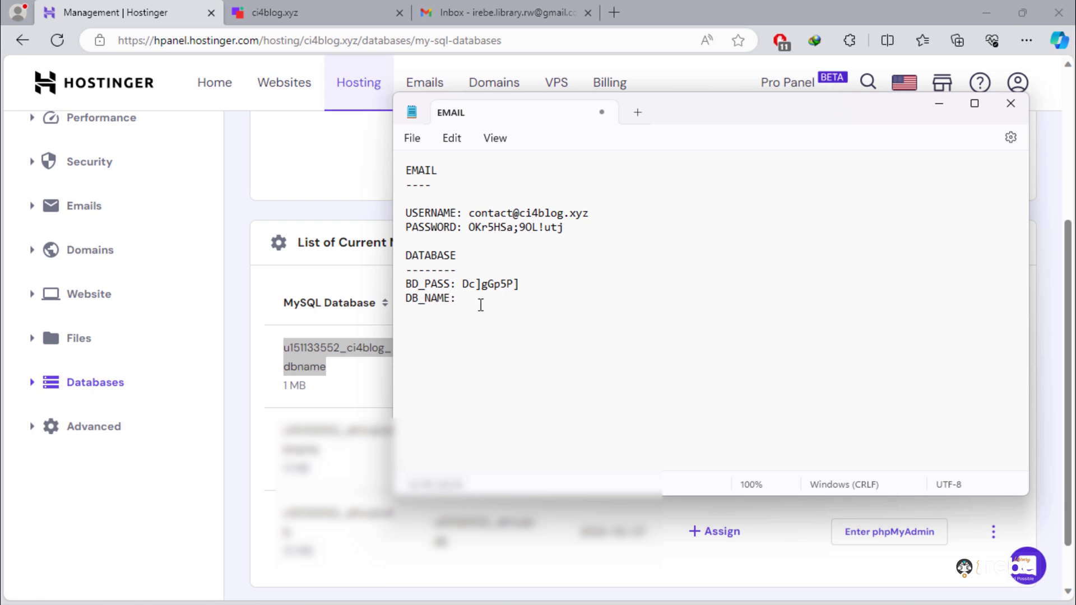
right_click(481, 305)
click(544, 117)
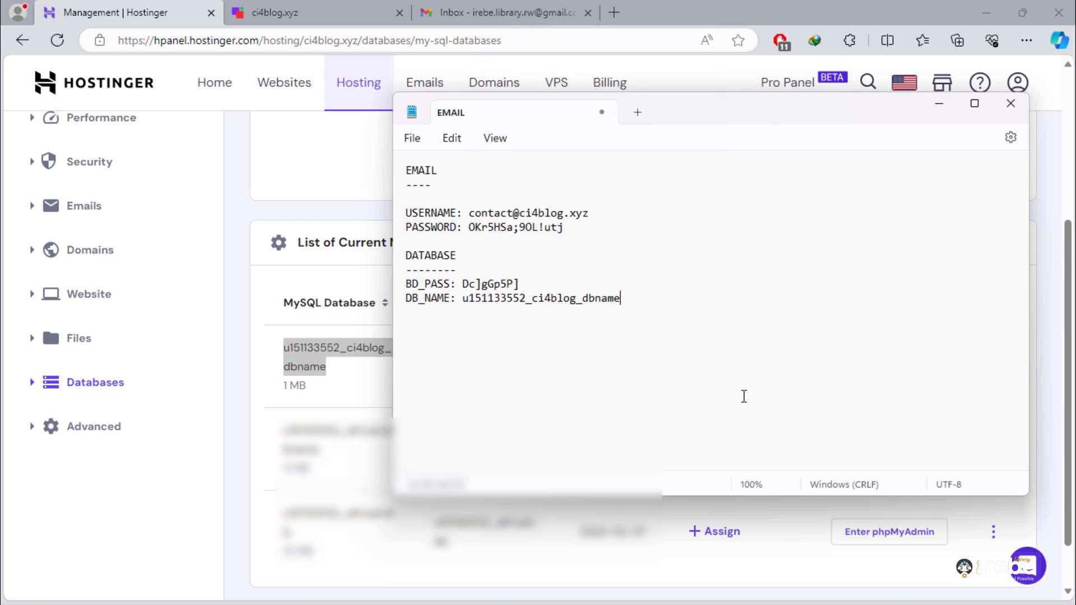
Step: Copy the new MySQL user's full name into the notes on a DB_USER line
click(265, 353)
drag(437, 360, 471, 377)
click(612, 349)
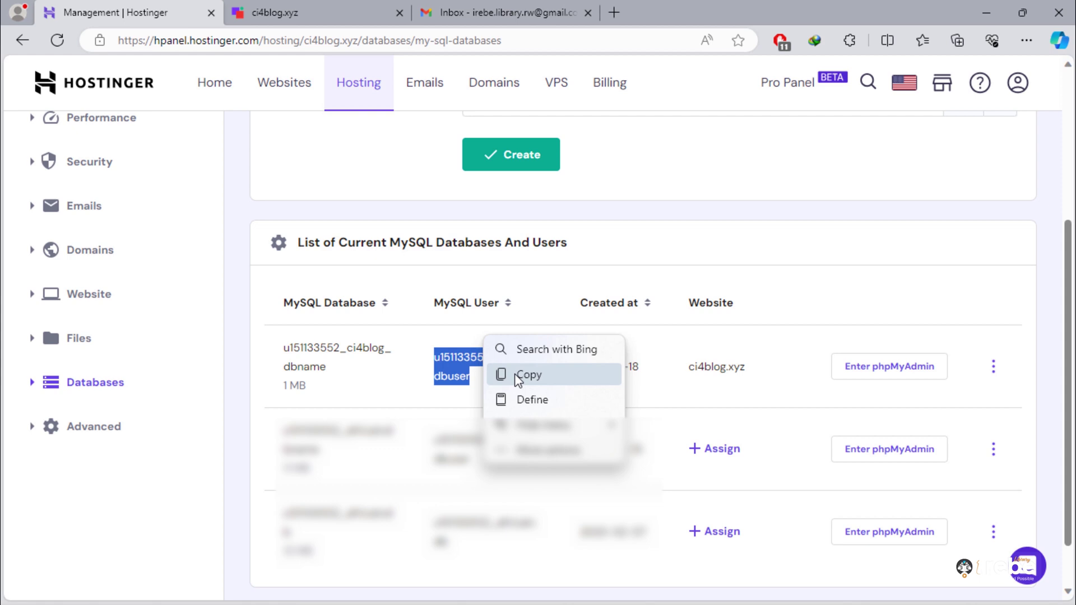
click(459, 376)
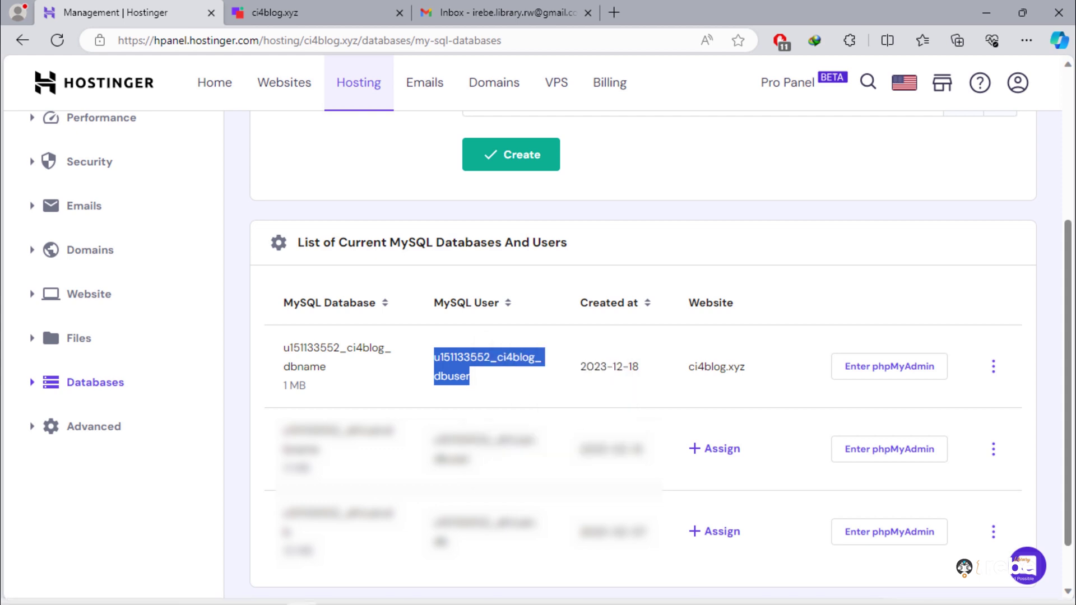
click(856, 587)
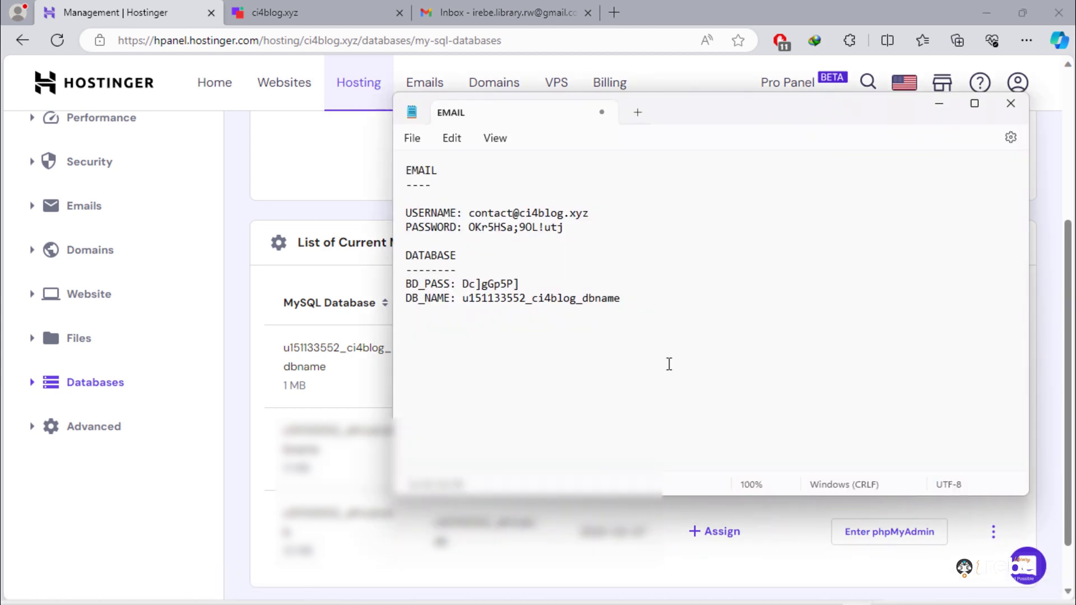
key(Return)
text(DB_USER:)
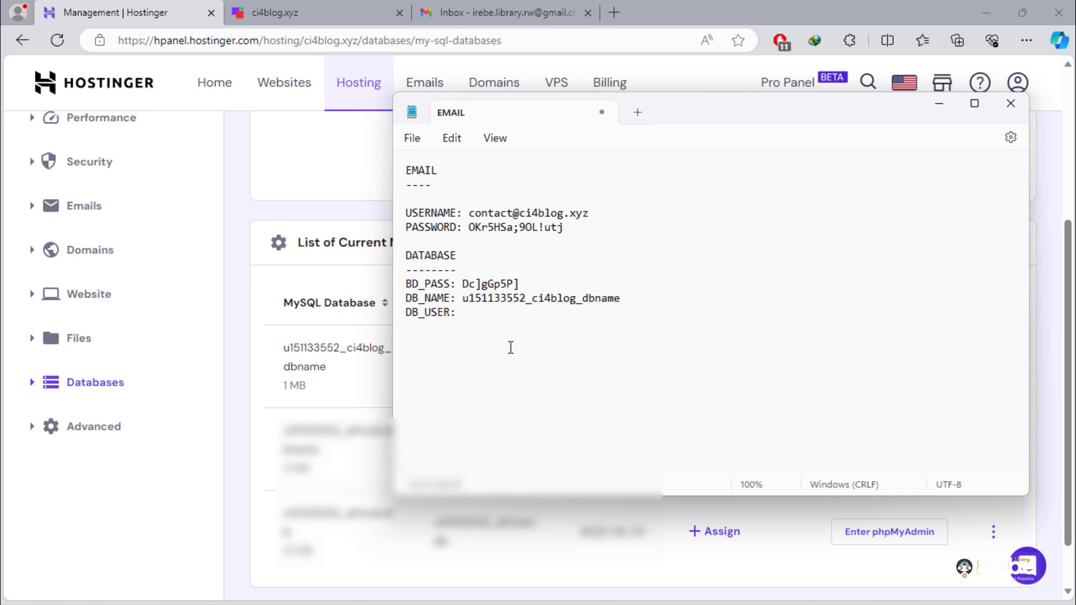
right_click(498, 315)
click(577, 119)
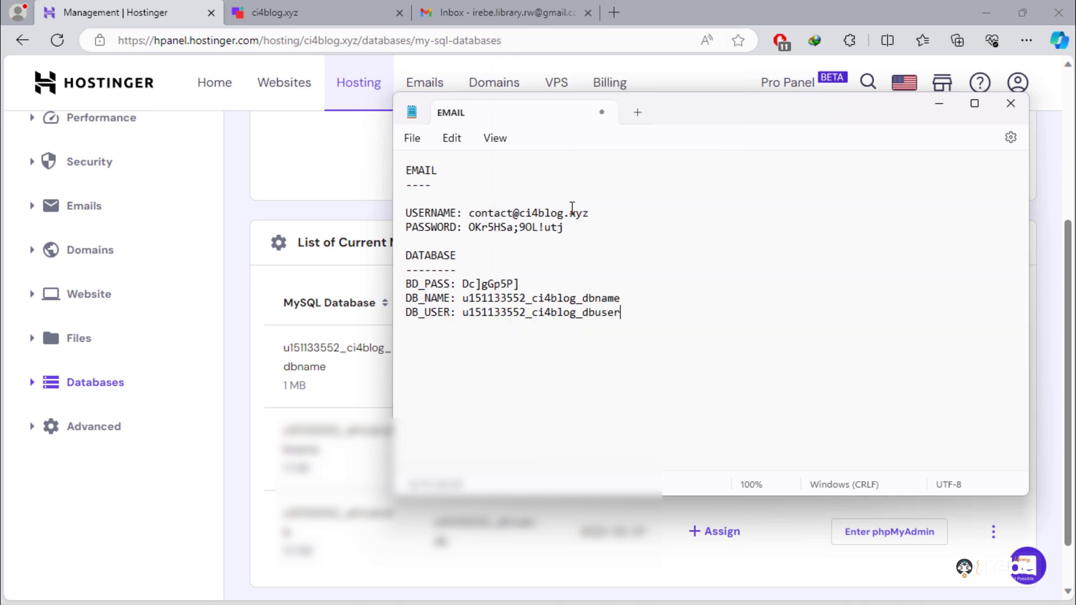
click(232, 360)
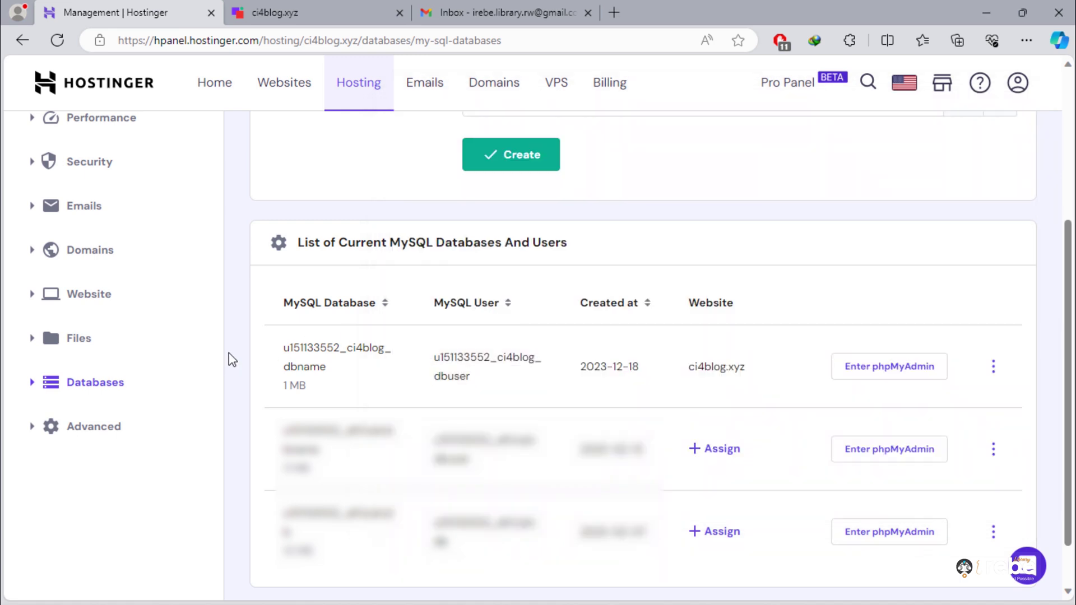
Step: Open the empty u151133552_ci4blog_dbname database in phpMyAdmin from hPanel's database list
scroll(230, 360, up, 3)
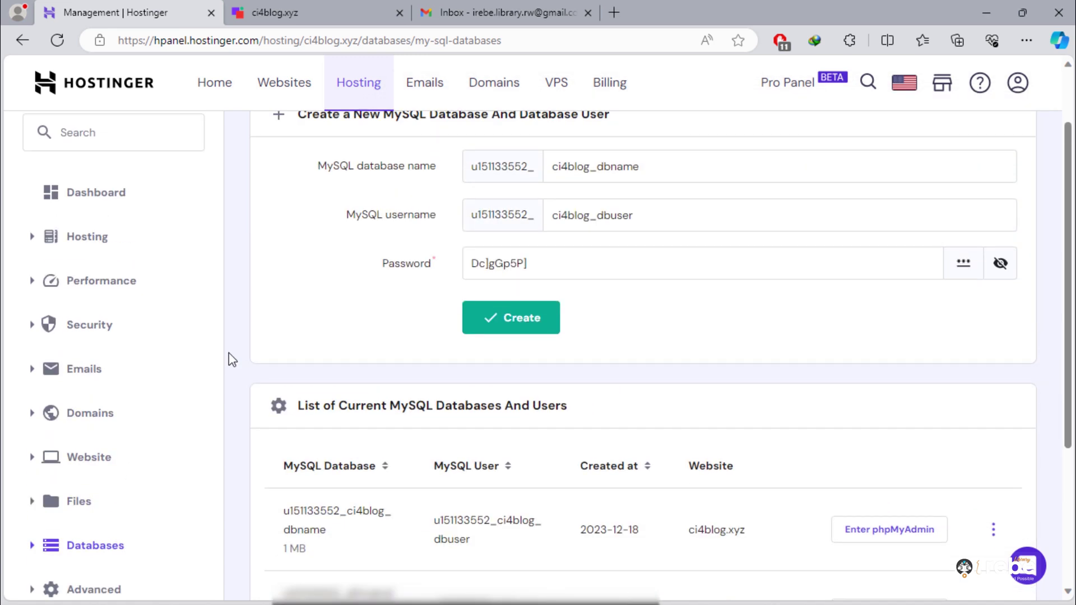
scroll(231, 361, down, 2)
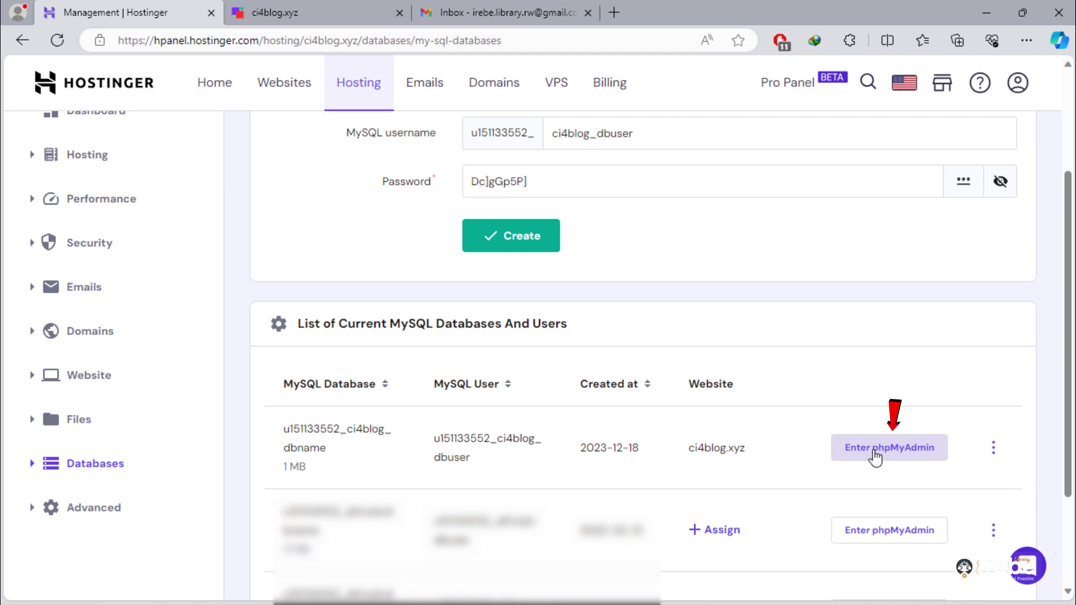
click(896, 452)
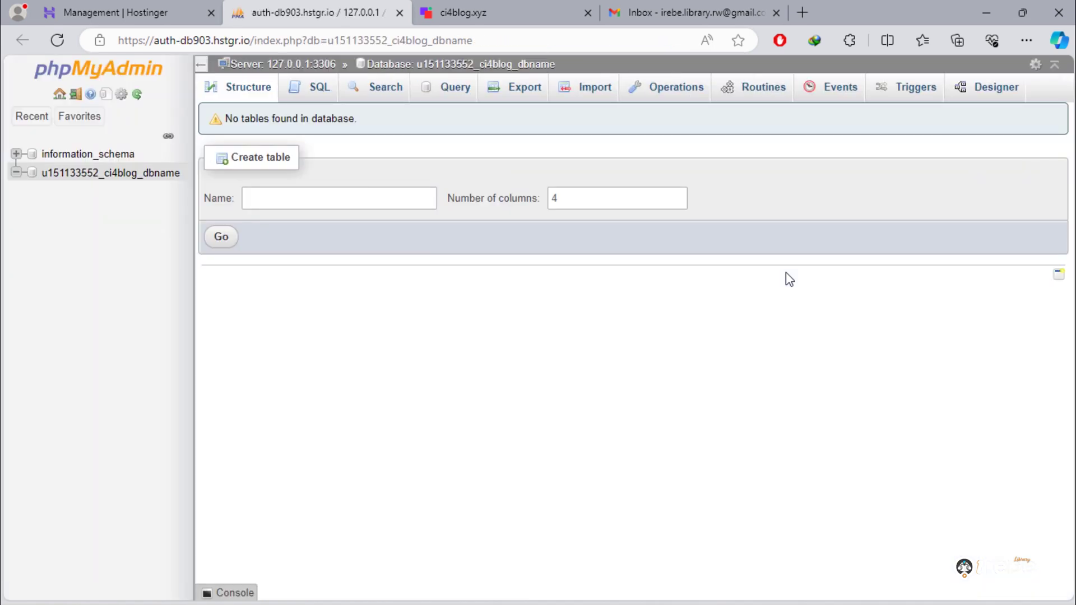
Step: Import ci4blog_db.sql from the Desktop, creating eight tables including posts and users
click(592, 94)
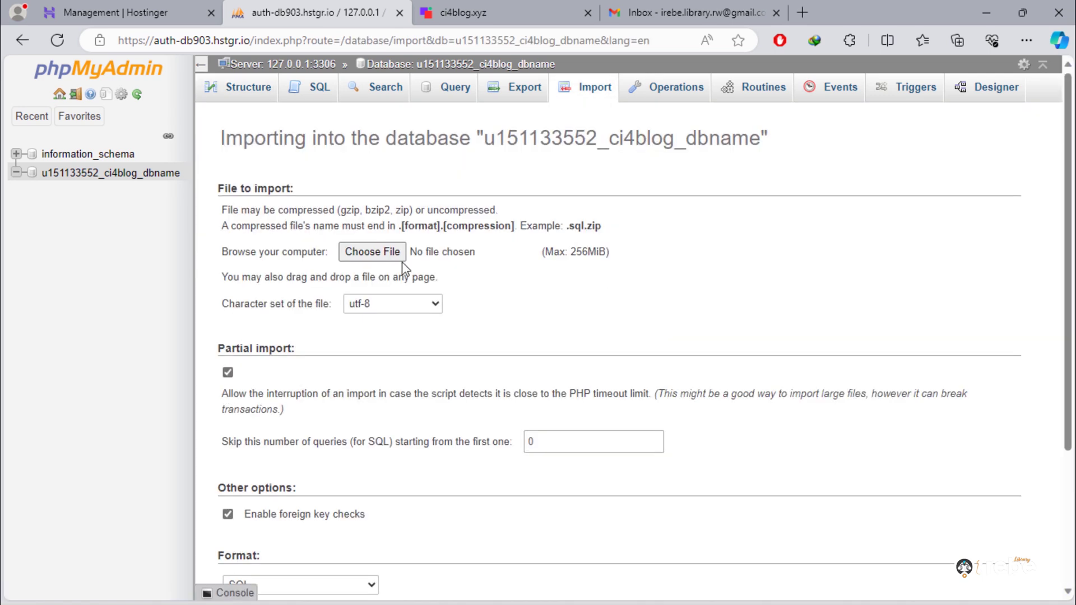
click(375, 252)
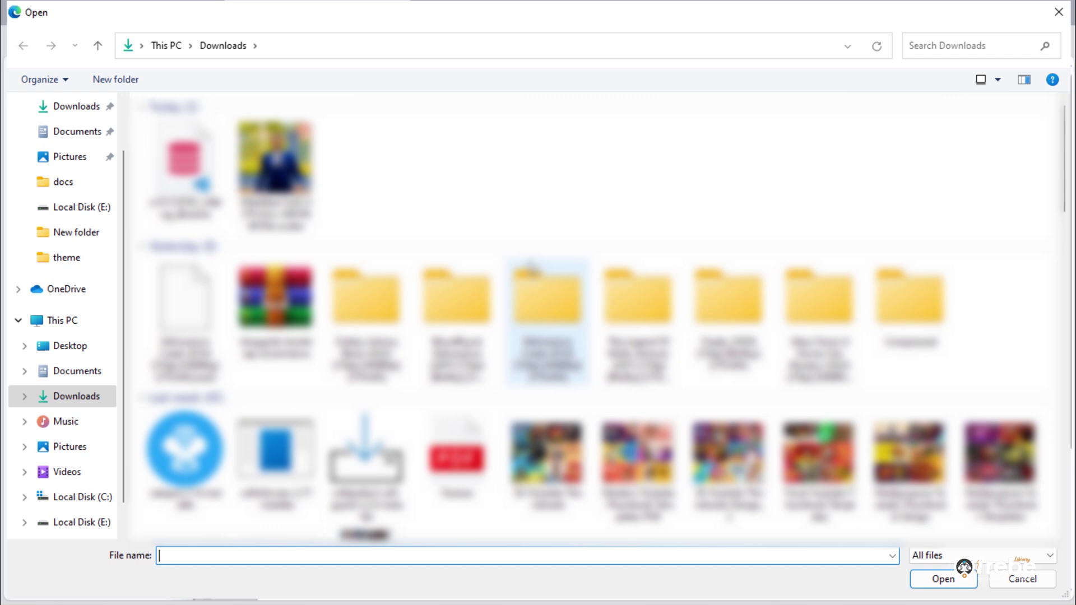
scroll(83, 149, up, 1)
click(79, 140)
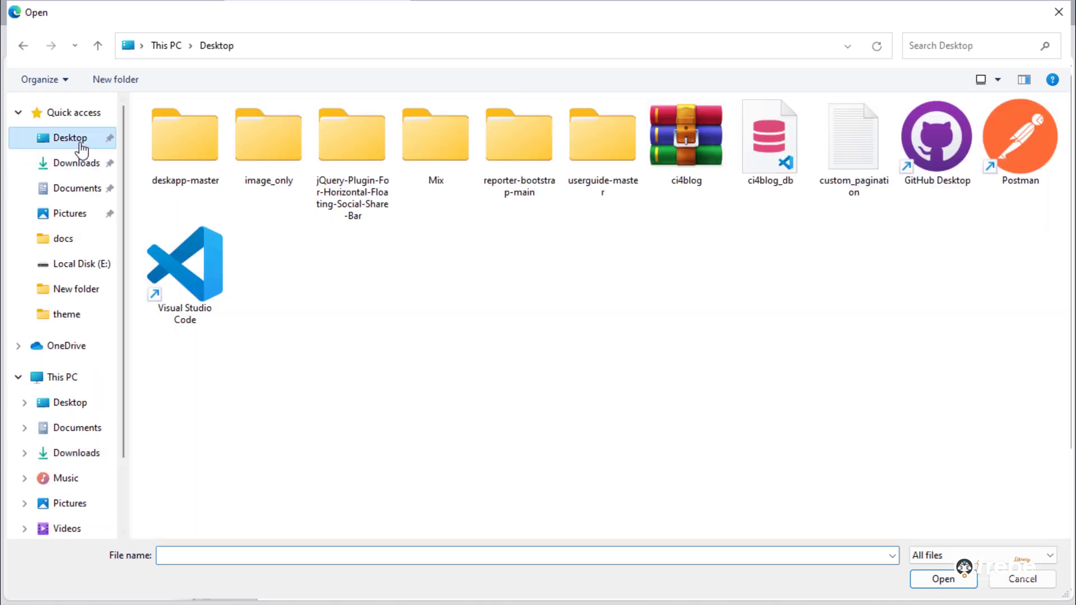
double_click(771, 179)
scroll(943, 440, down, 3)
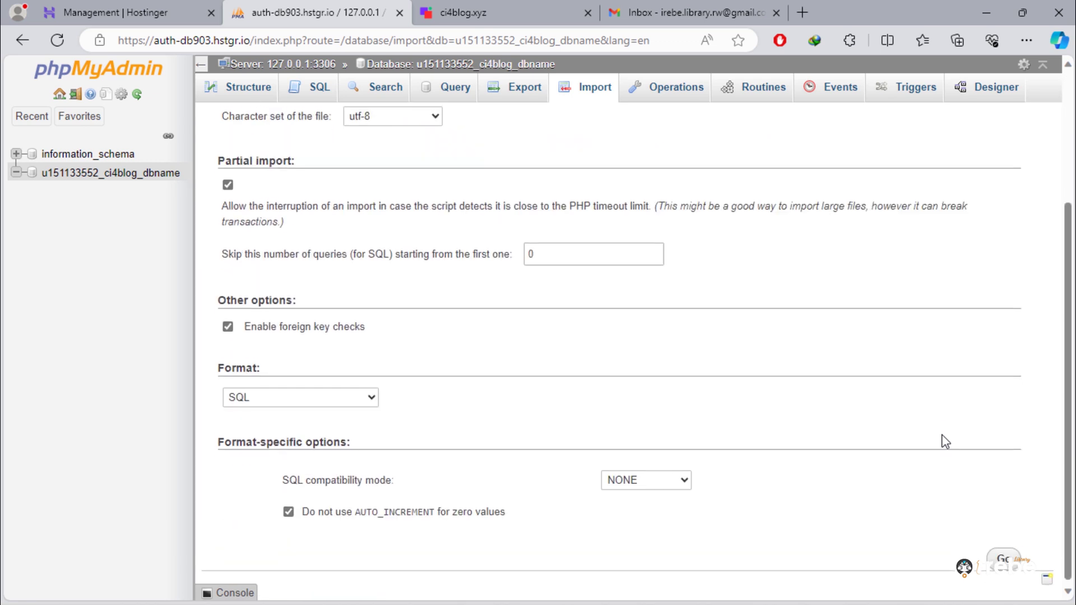
click(1004, 556)
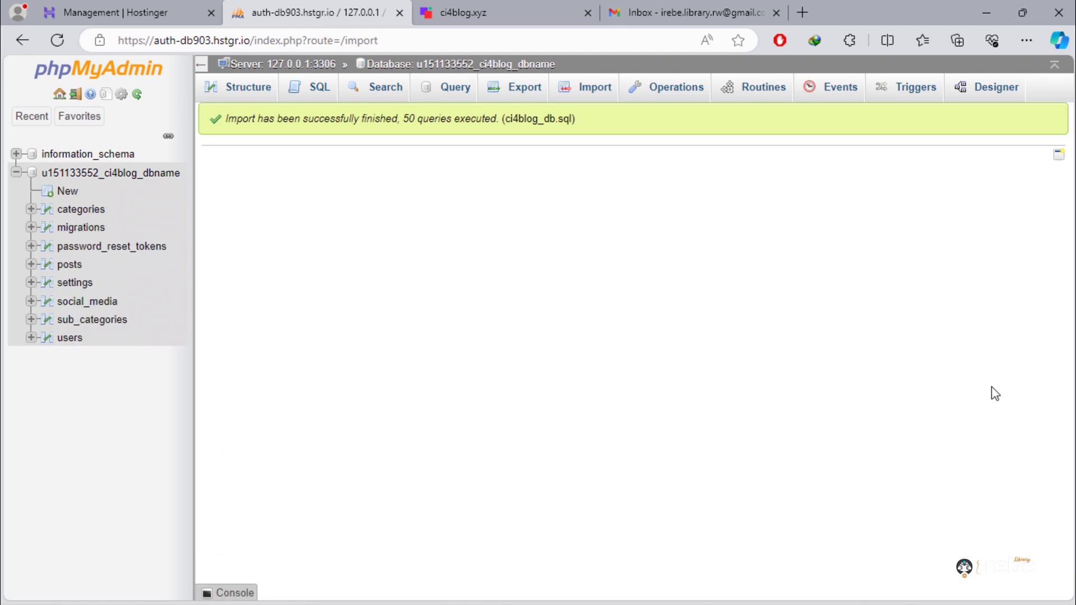
drag(250, 118, 492, 123)
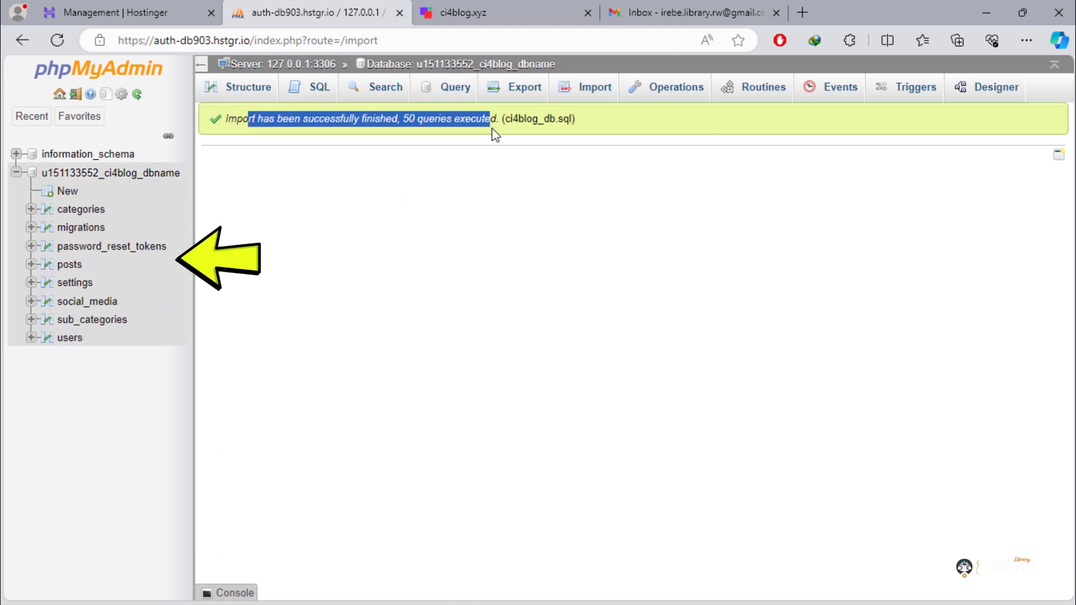
click(749, 295)
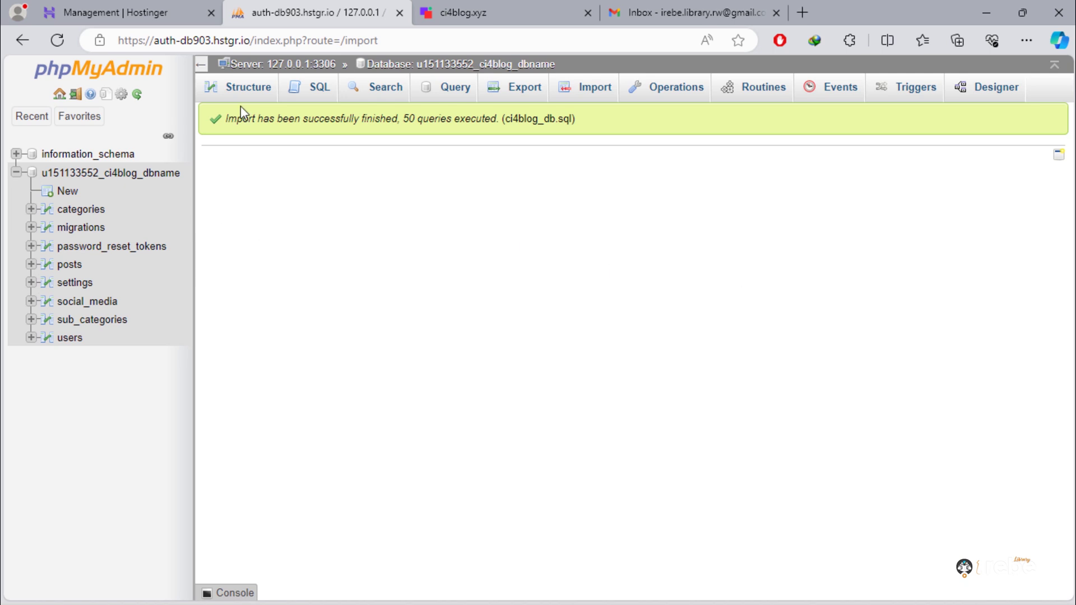
Step: Go back to hPanel and open the File Manager from the Files section
click(129, 8)
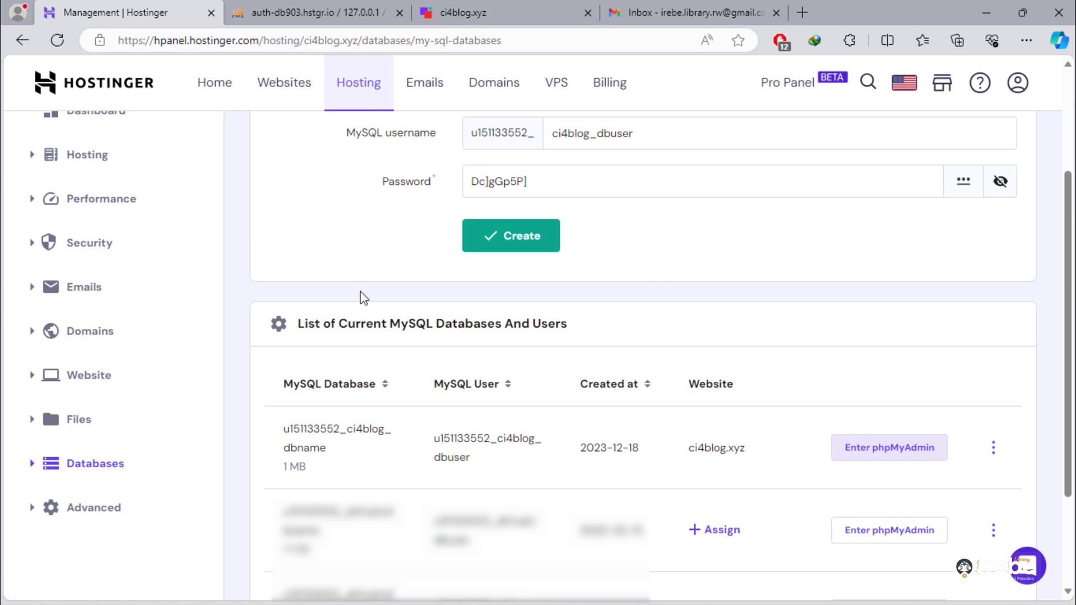
click(79, 419)
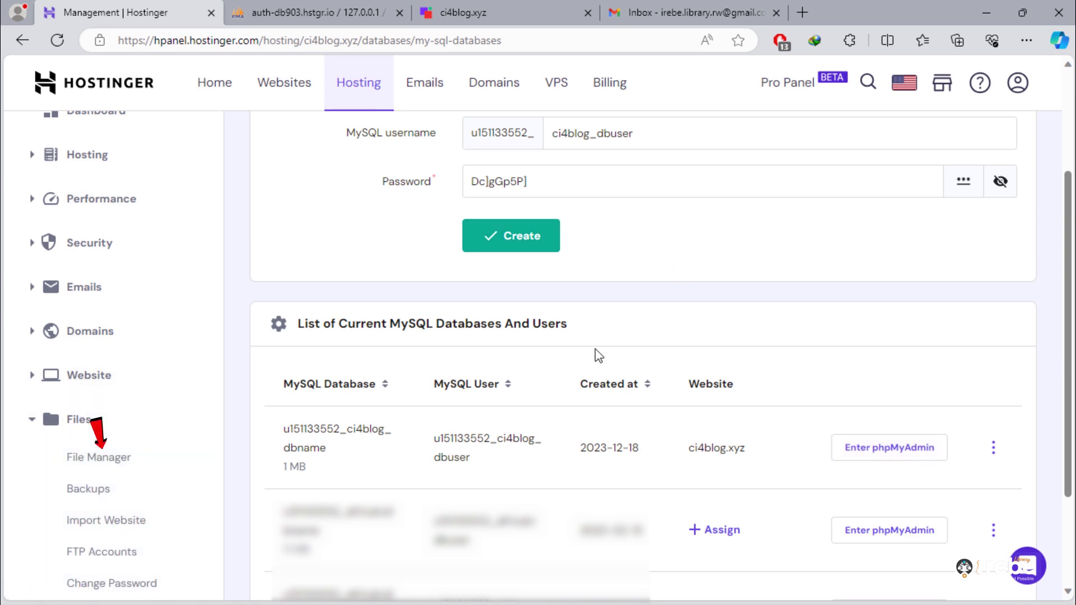
click(97, 459)
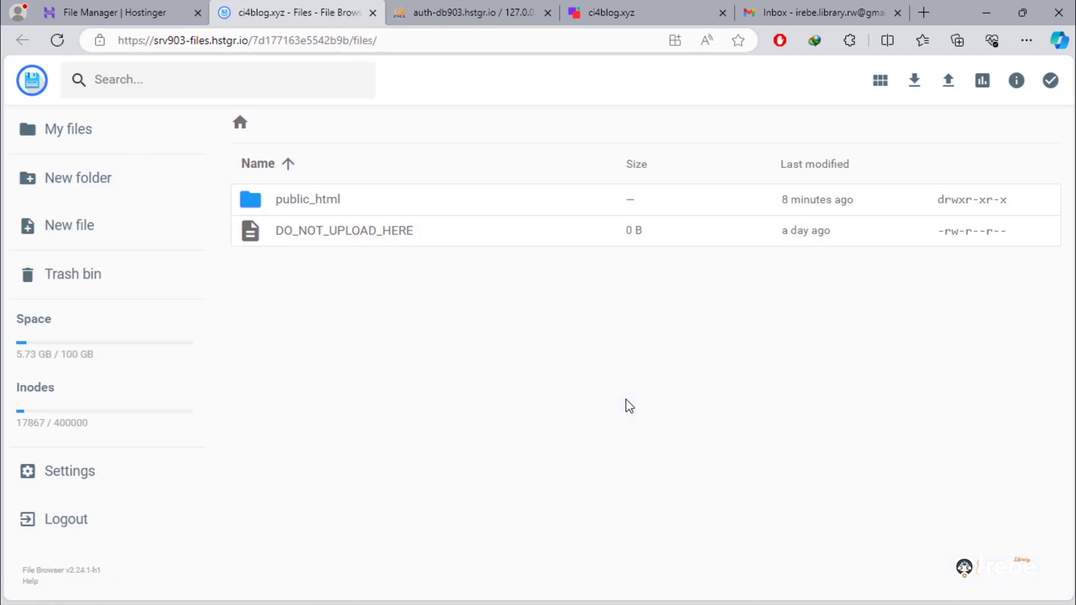
Step: Delete index.php from public_html, leaving the folder empty
double_click(310, 200)
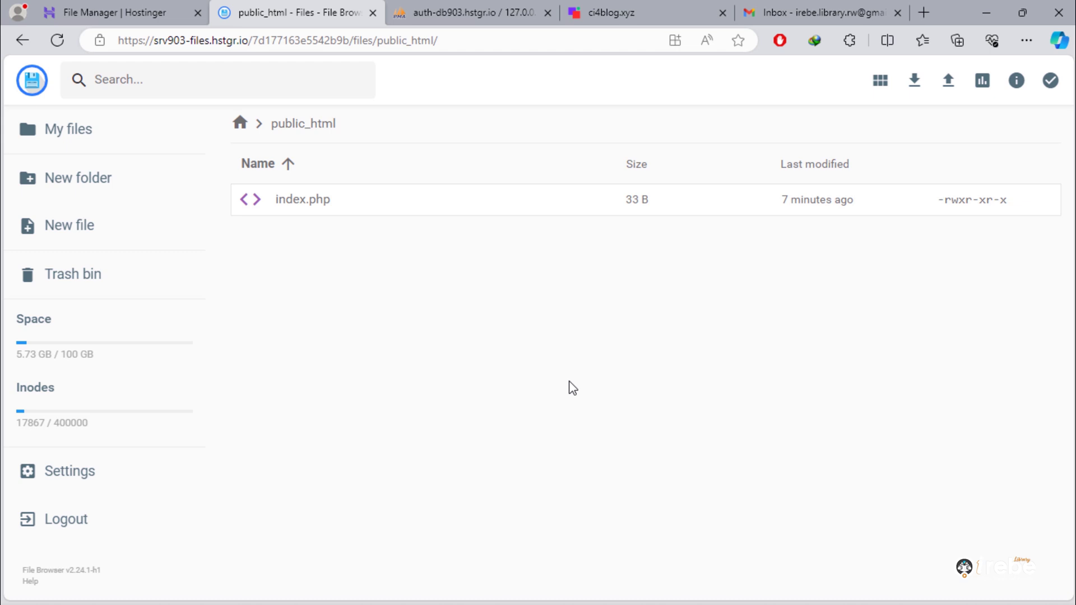
right_click(313, 211)
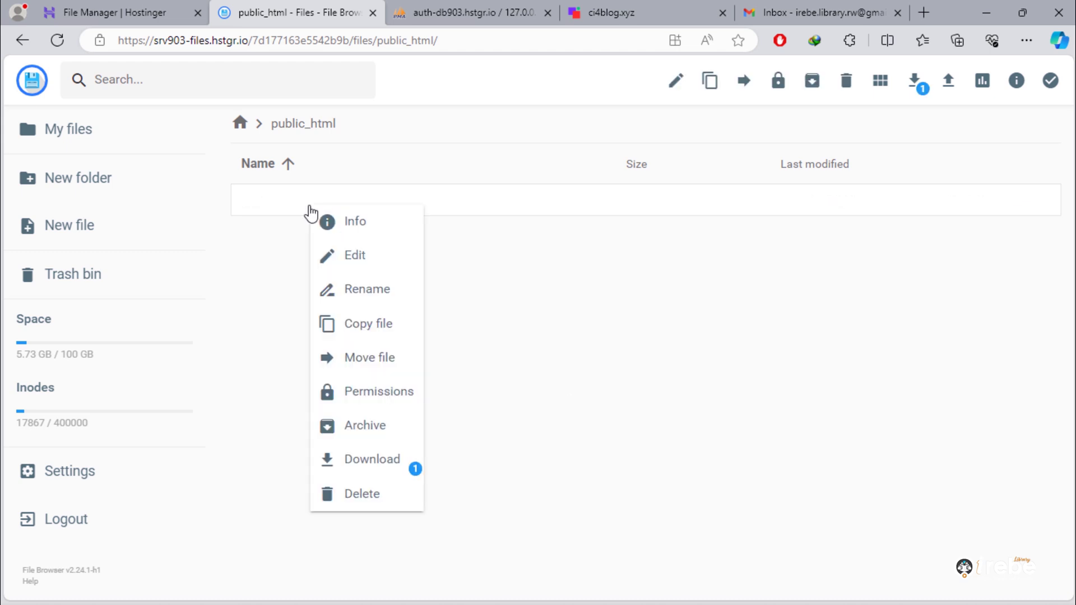
click(374, 509)
click(656, 367)
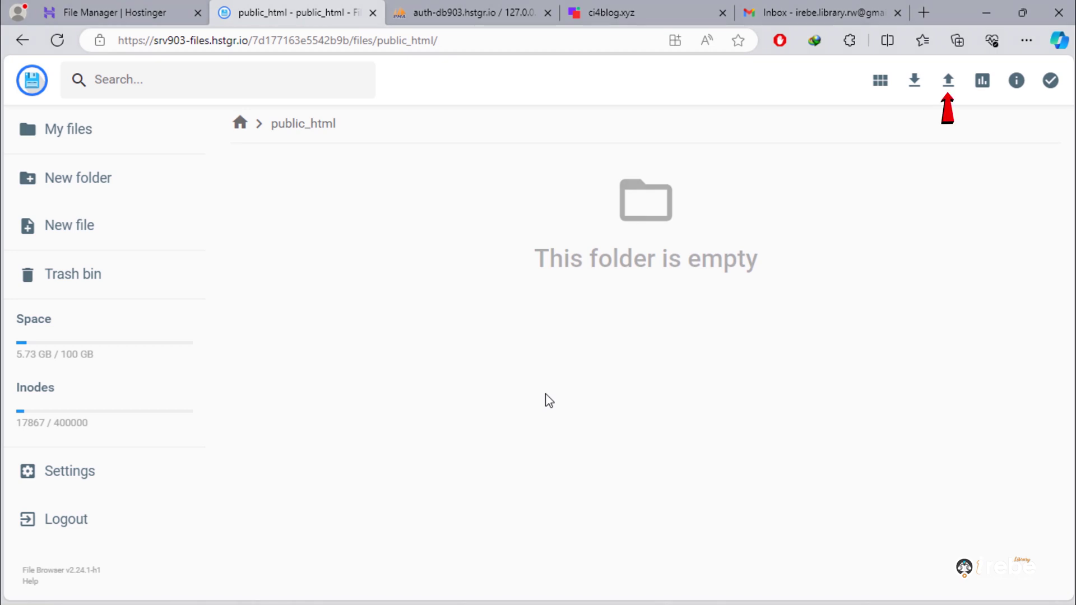
Step: Upload the 118.04 MB ci4blog.zip archive from the Desktop into public_html
click(948, 82)
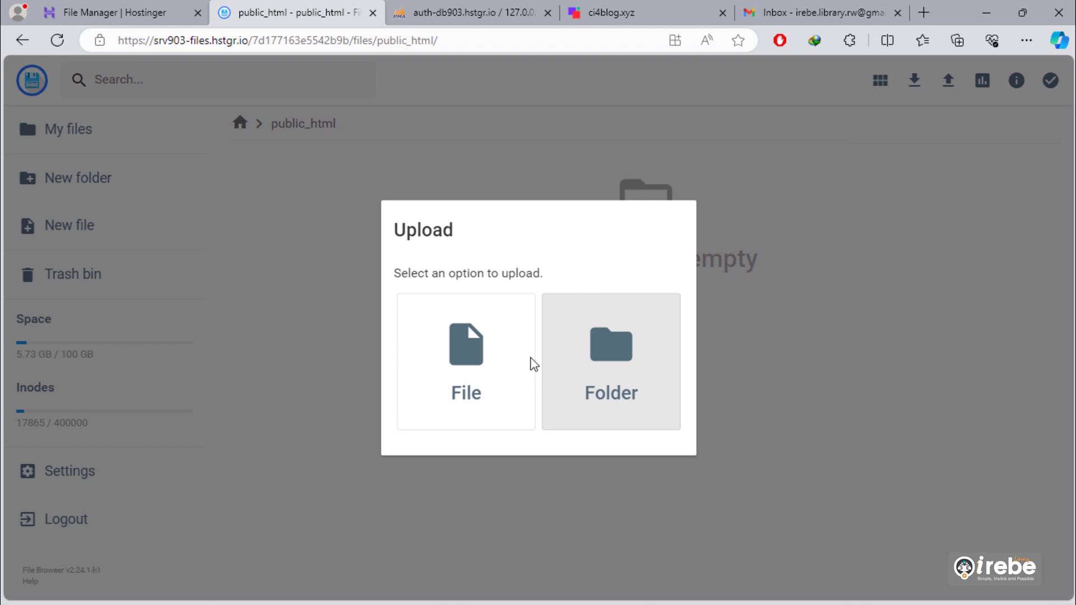
click(449, 352)
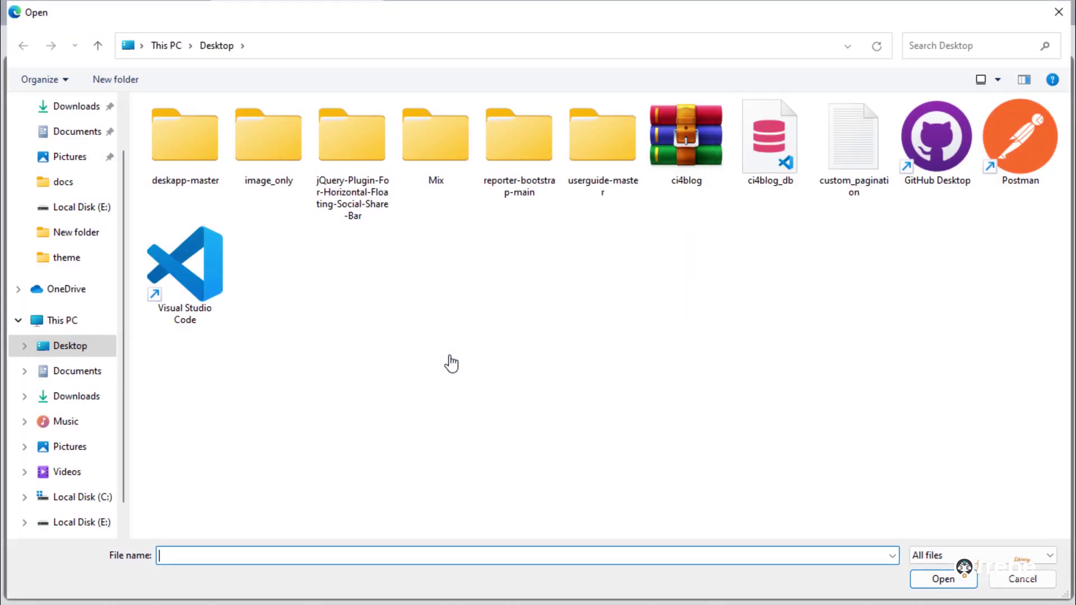
double_click(687, 143)
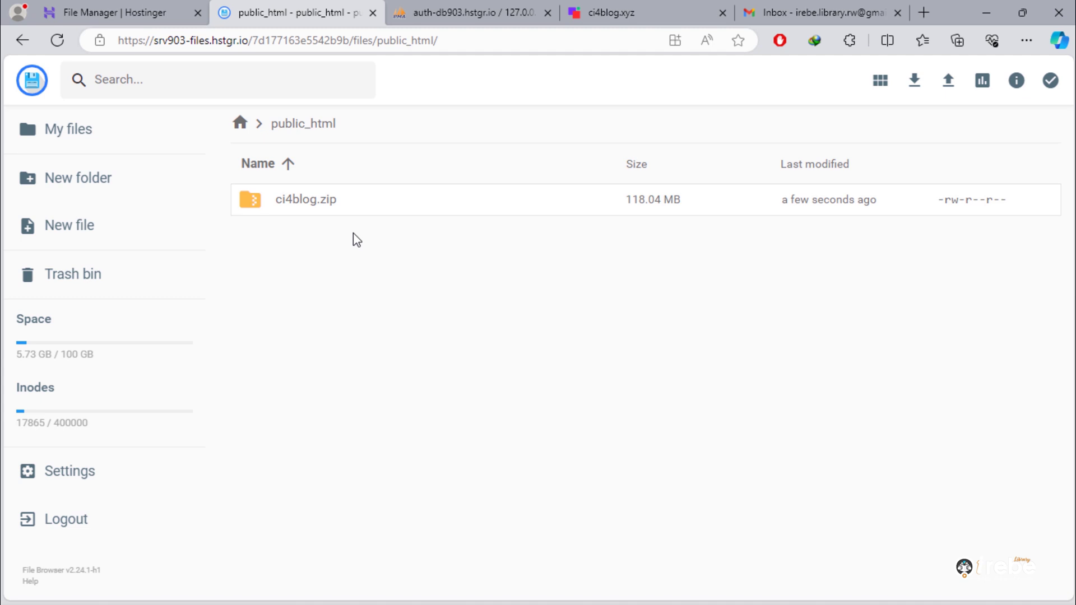
Step: Extract ci4blog.zip into public_html
right_click(339, 212)
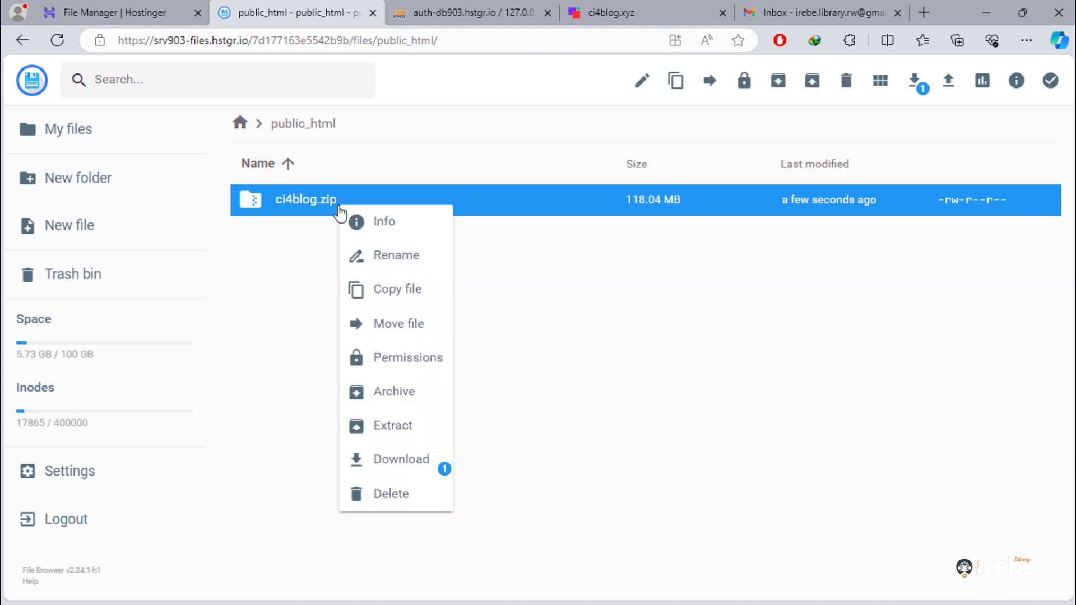
click(399, 426)
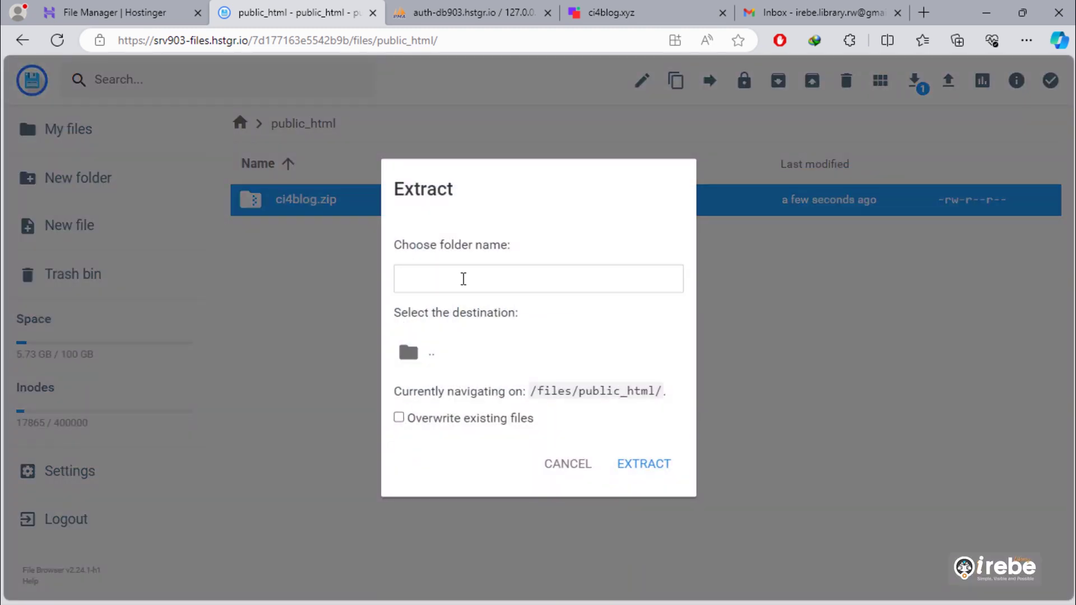
text(/)
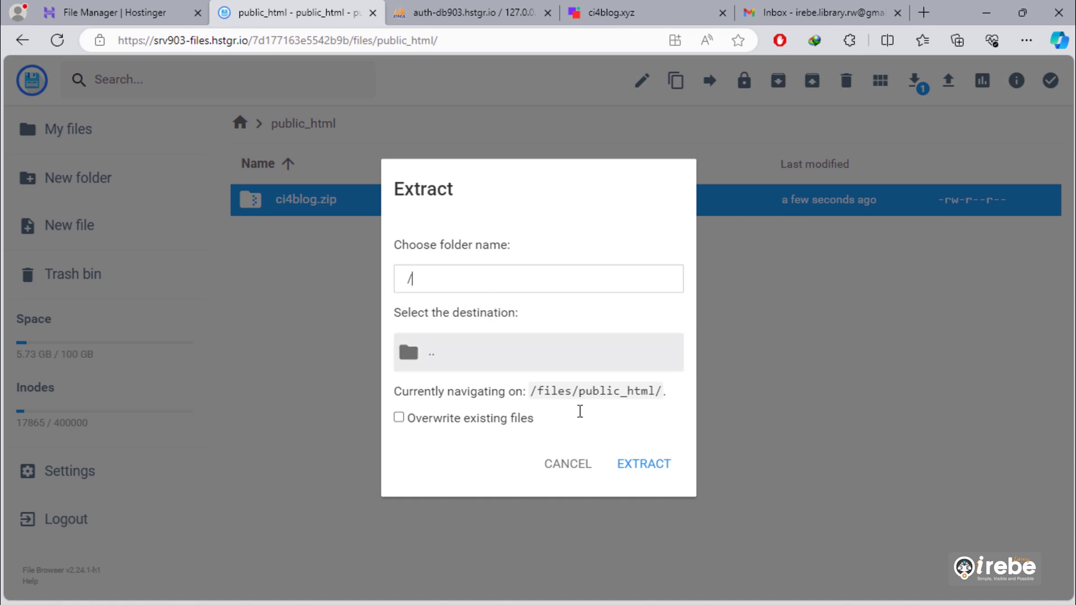
click(637, 469)
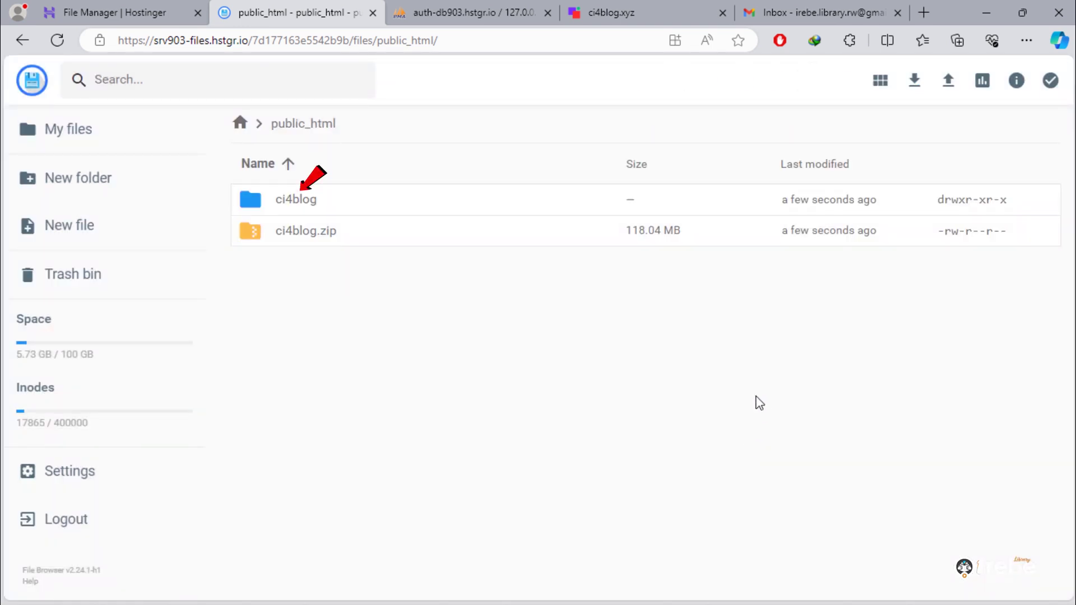
Step: Move every item inside the ci4blog folder up into public_html
double_click(264, 199)
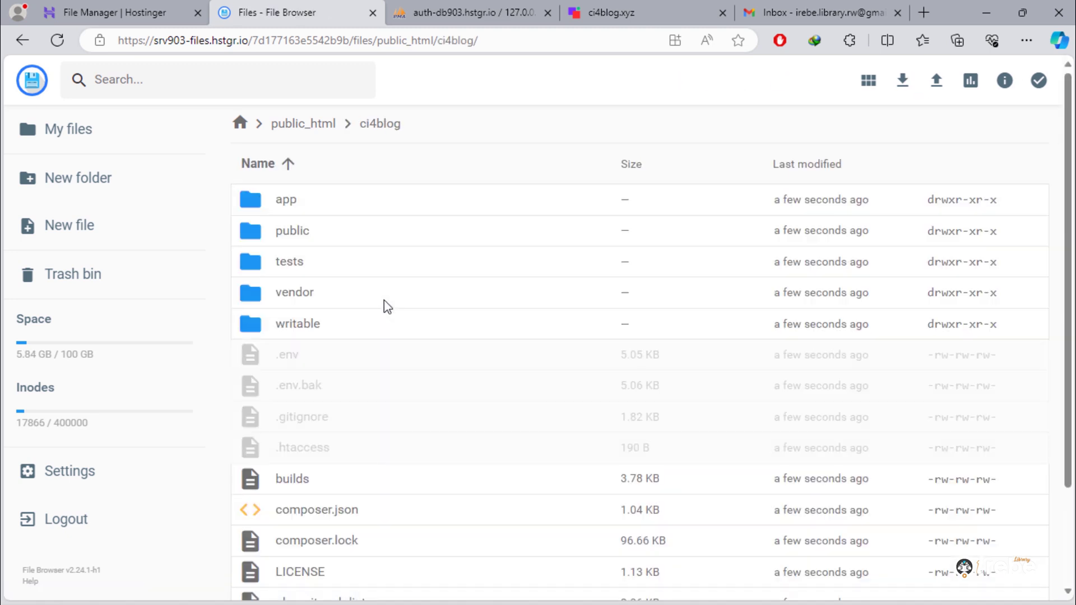
click(386, 293)
key(ctrl+a)
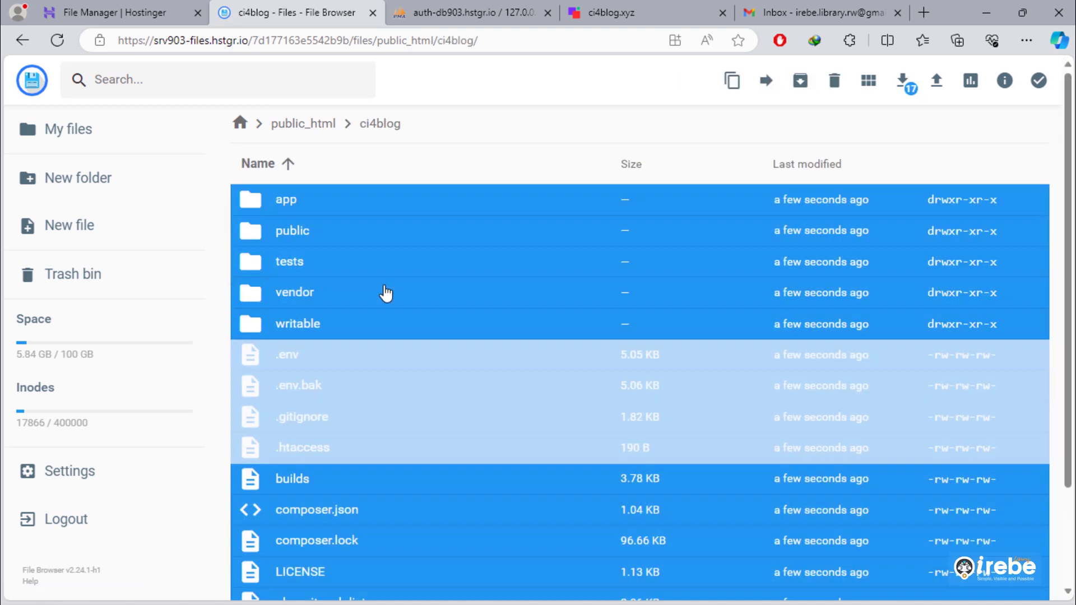
right_click(438, 288)
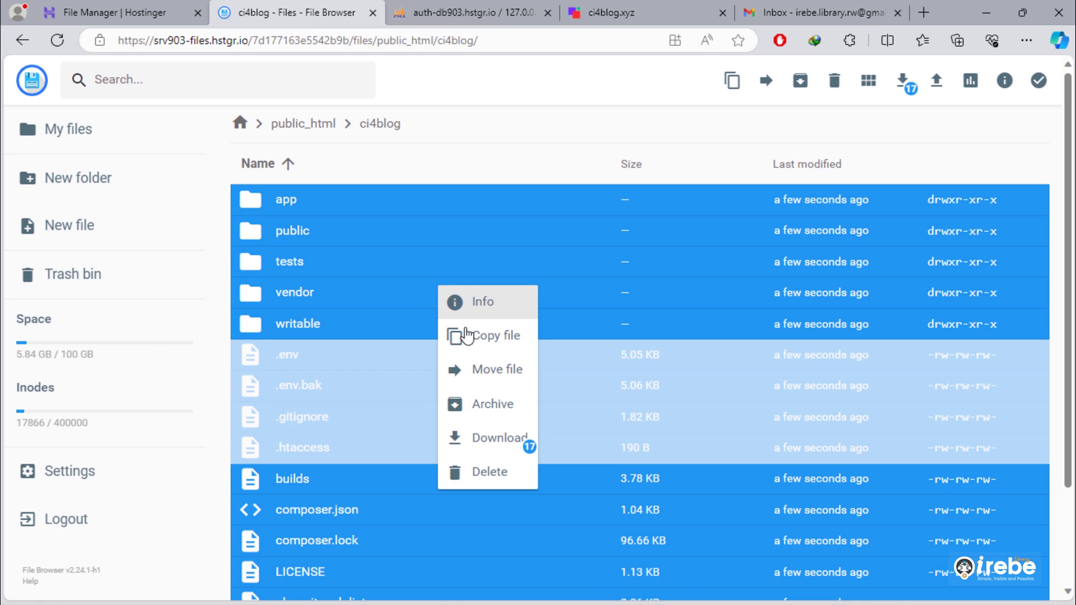
click(499, 370)
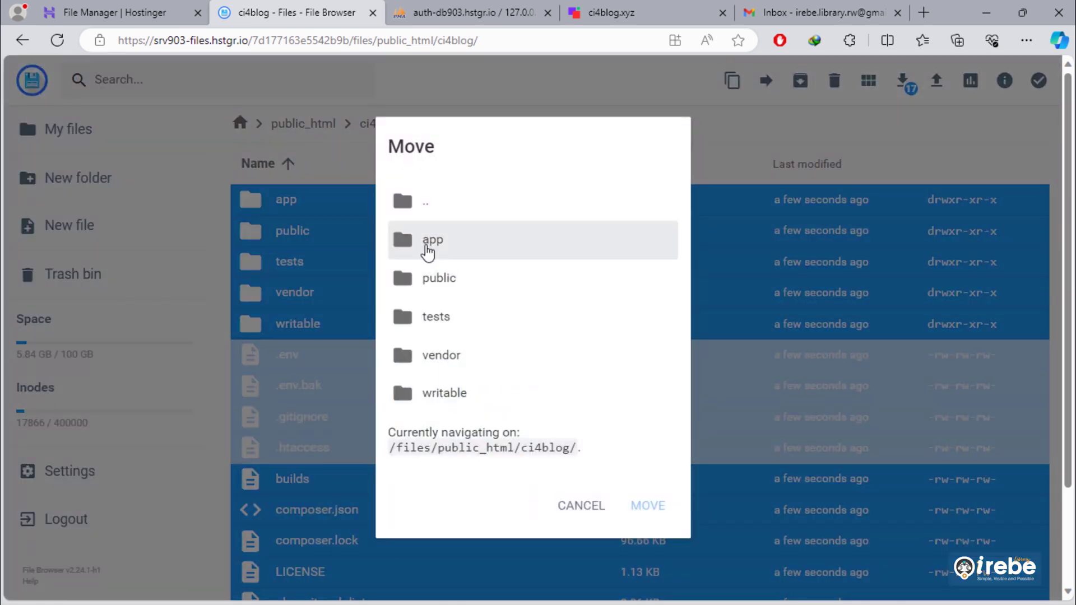
double_click(426, 201)
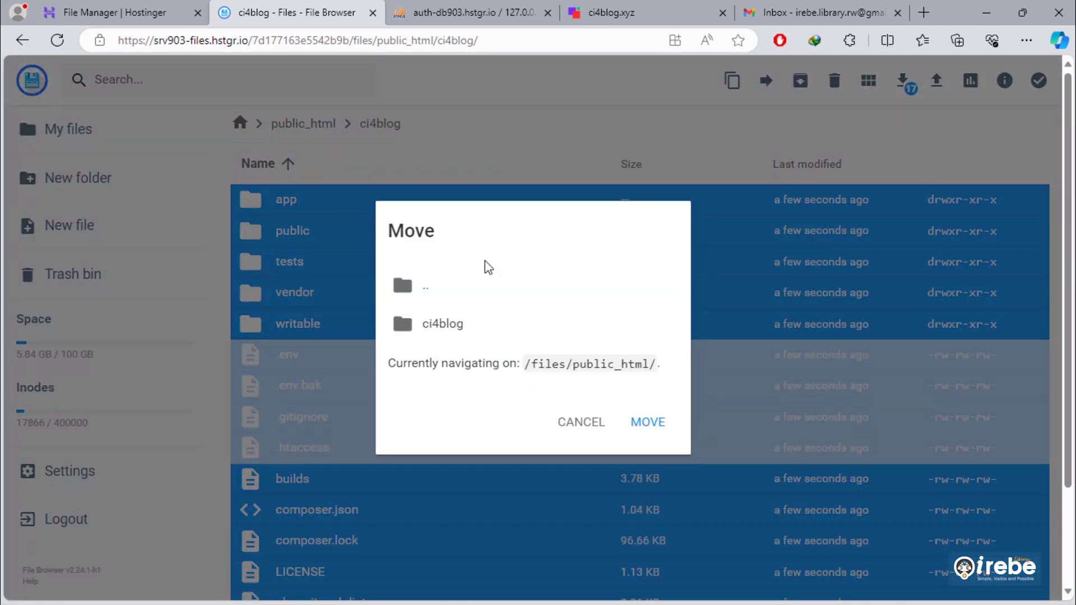
click(652, 426)
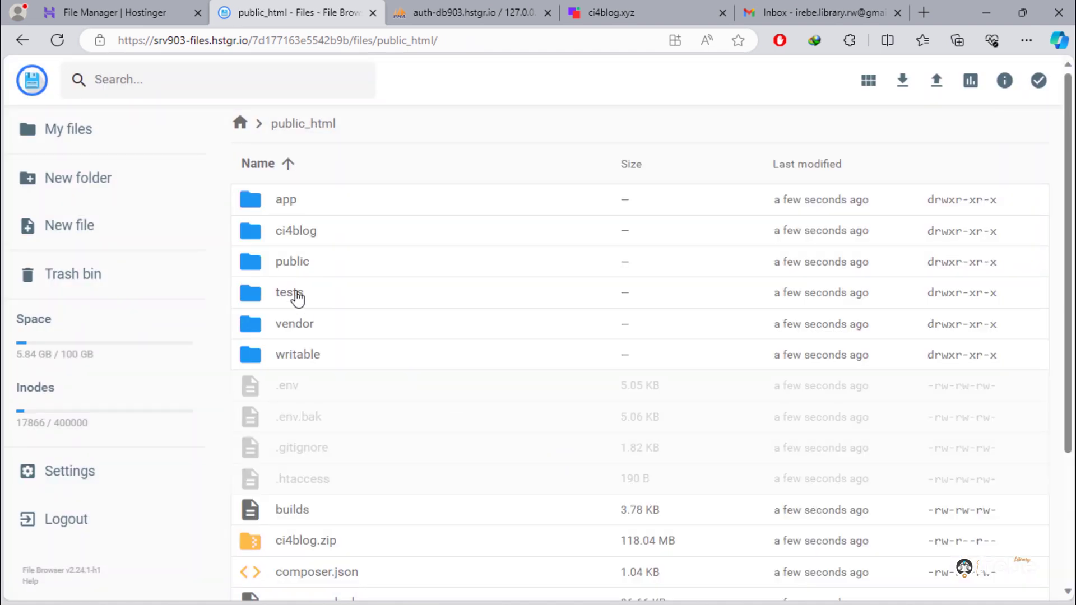
Step: Delete the now-empty ci4blog folder from public_html
double_click(250, 236)
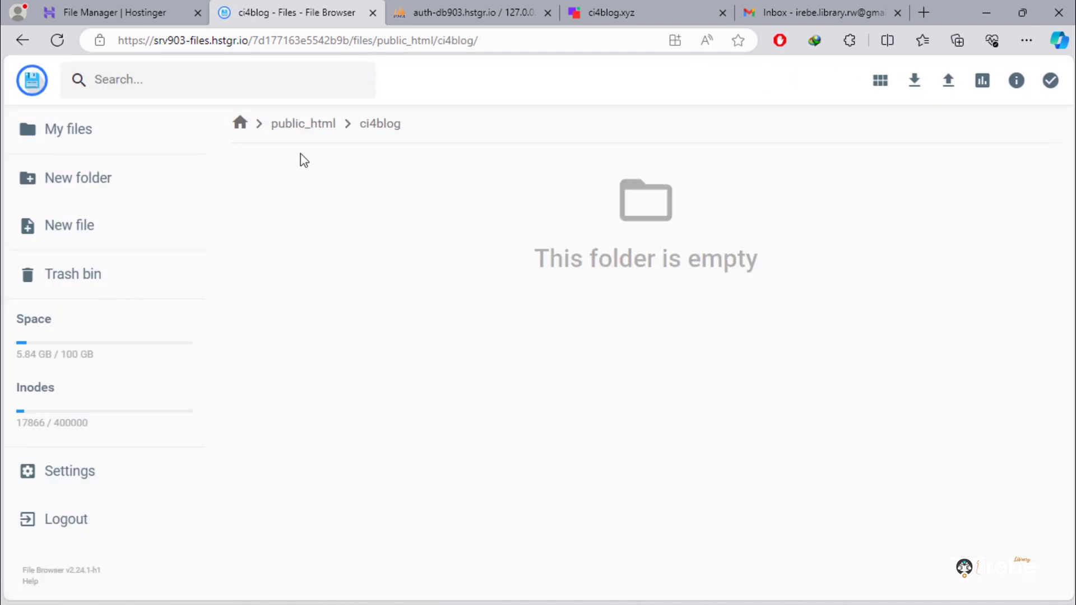
click(312, 124)
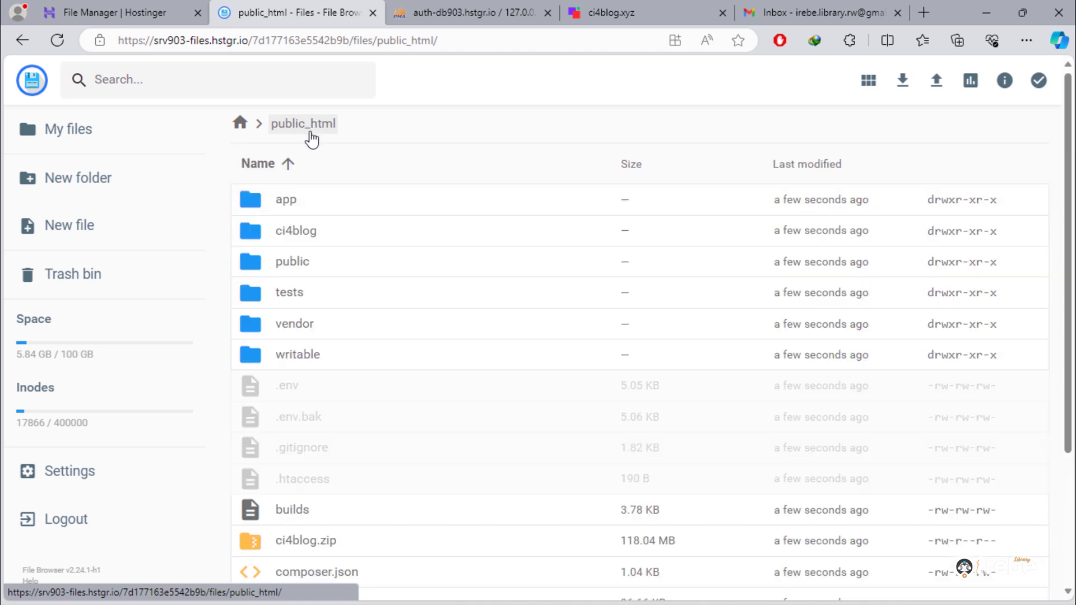
right_click(254, 236)
click(321, 488)
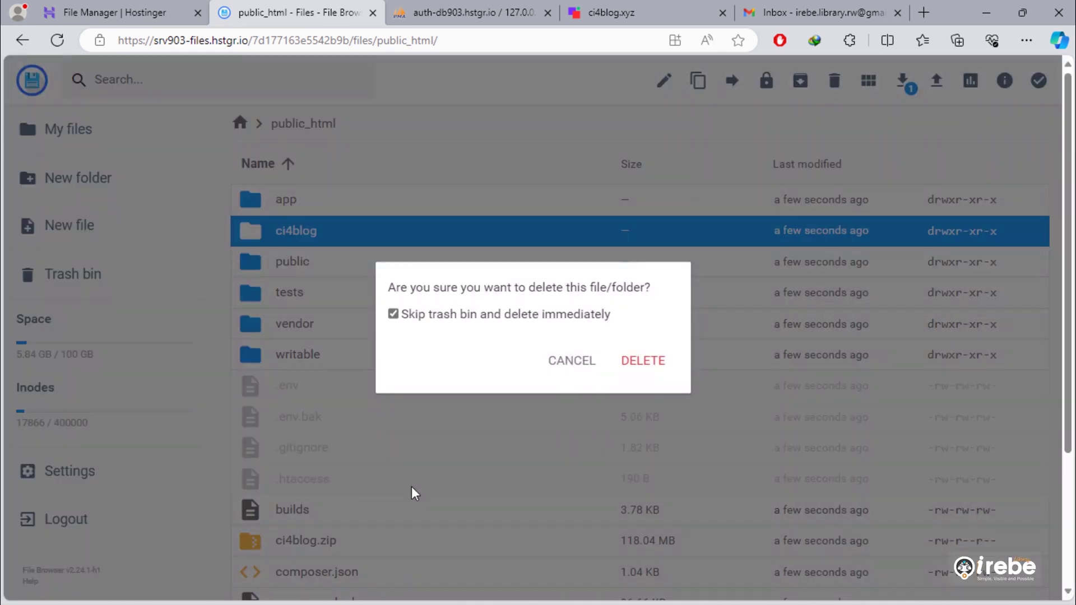
click(644, 362)
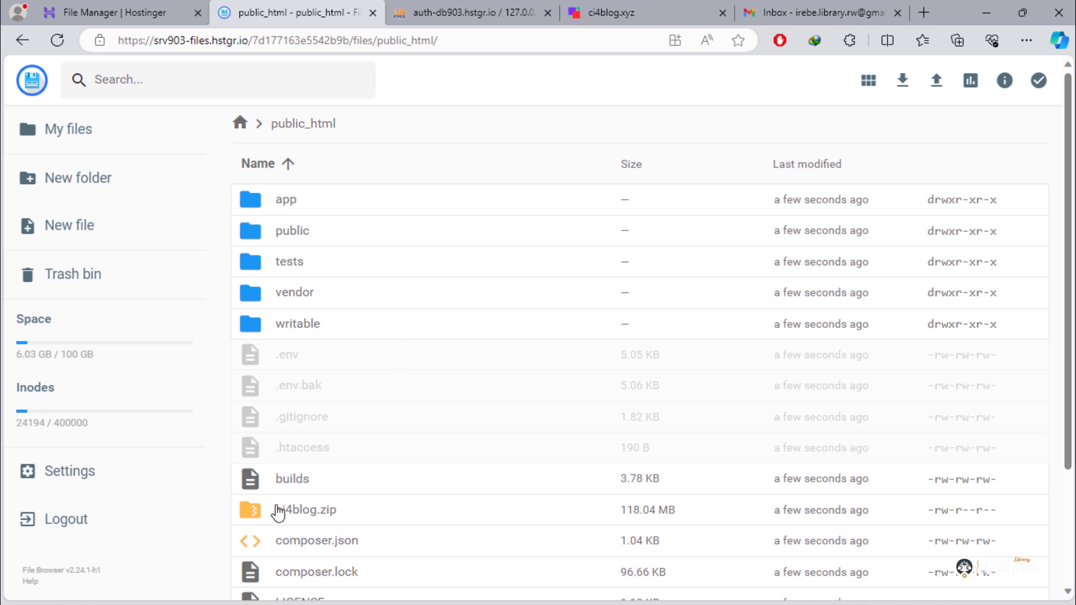
Step: Open .env in the editor and locate the base URL lines 23 and 25
right_click(286, 361)
click(332, 414)
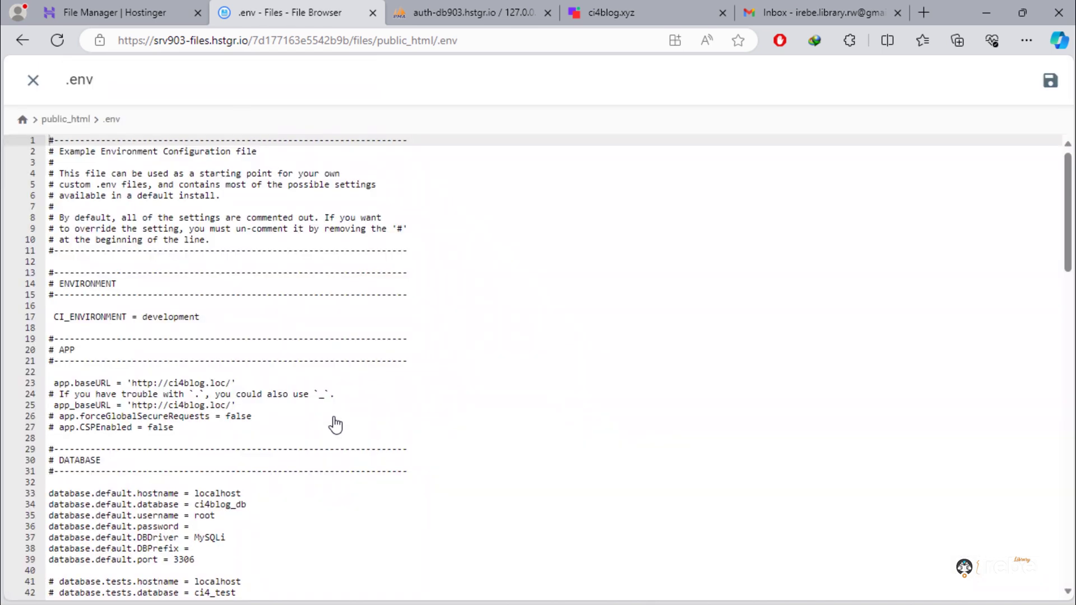
drag(72, 383, 235, 383)
drag(118, 405, 245, 402)
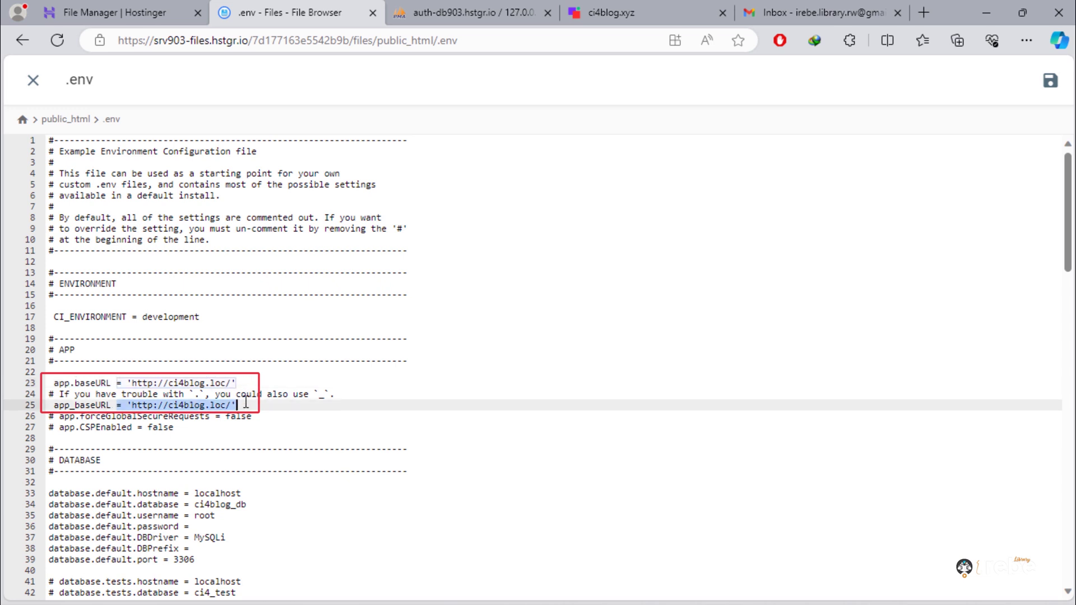
click(412, 407)
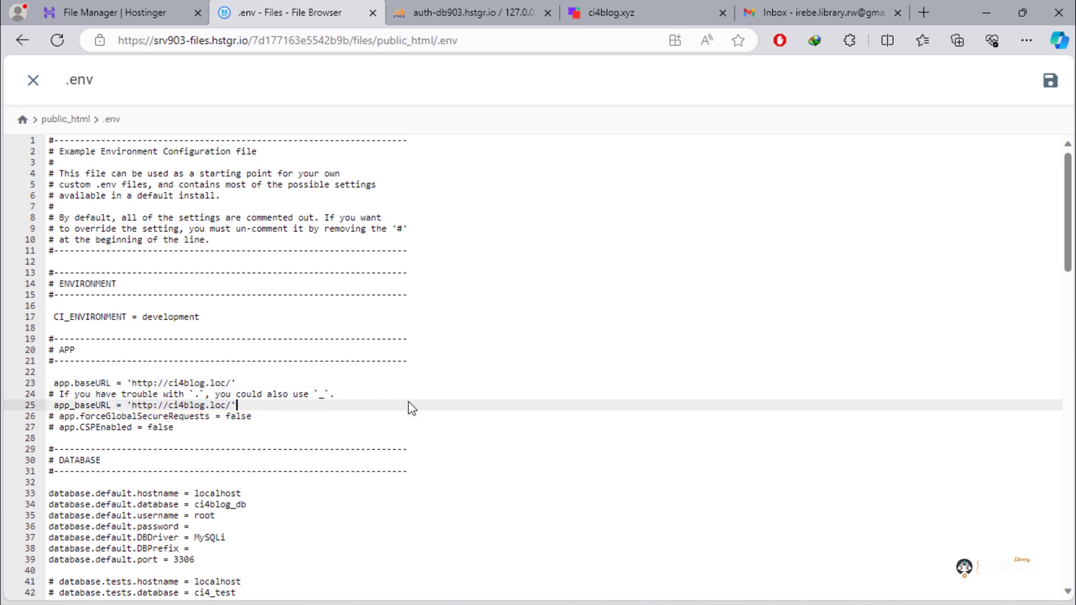
click(612, 11)
click(223, 39)
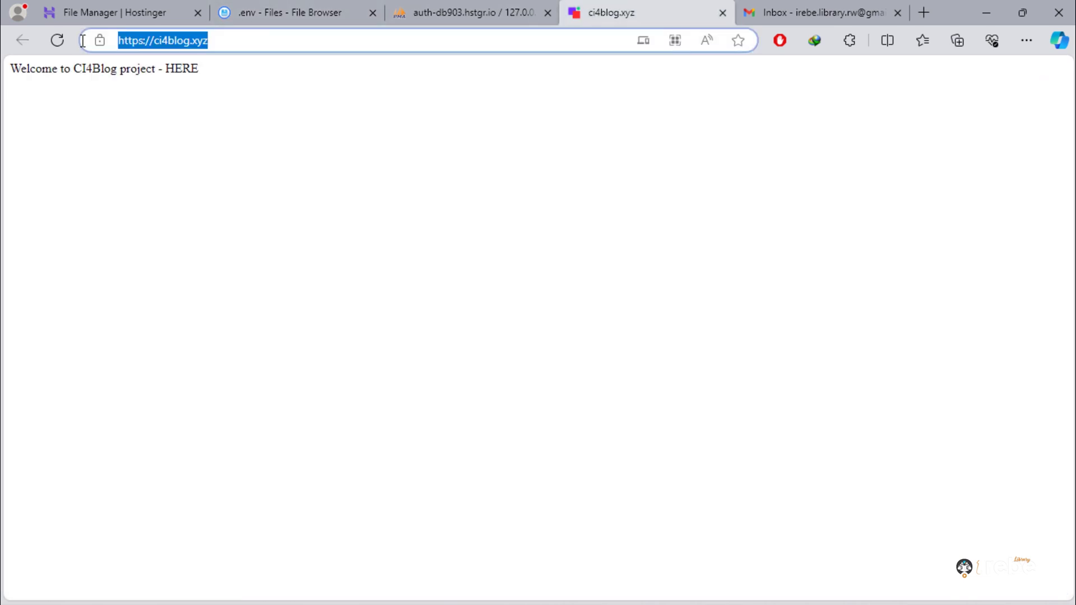
right_click(150, 48)
click(204, 233)
click(312, 9)
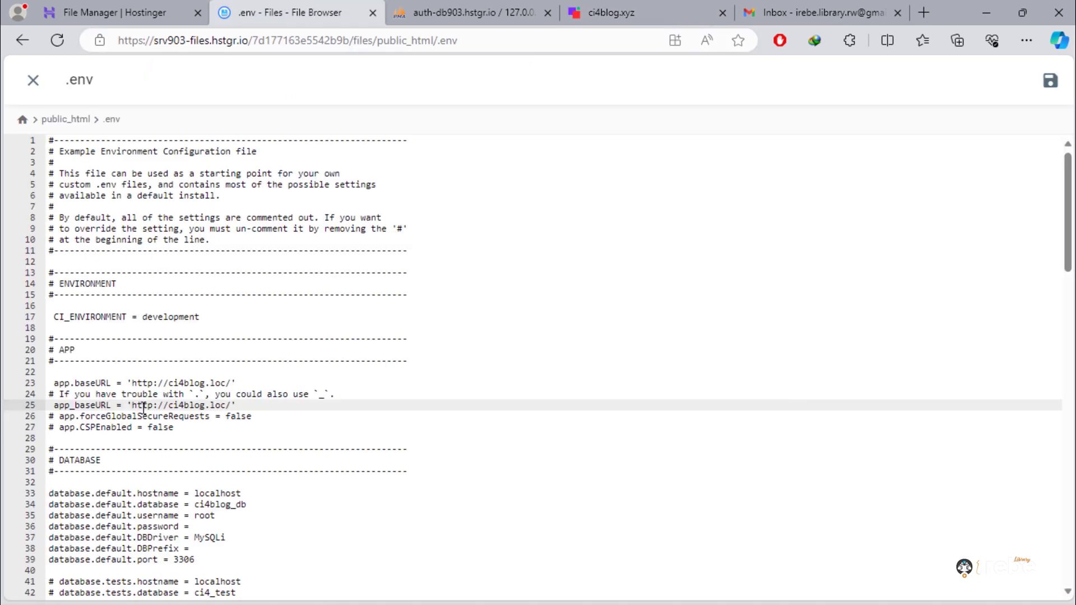
drag(133, 383, 230, 383)
right_click(193, 385)
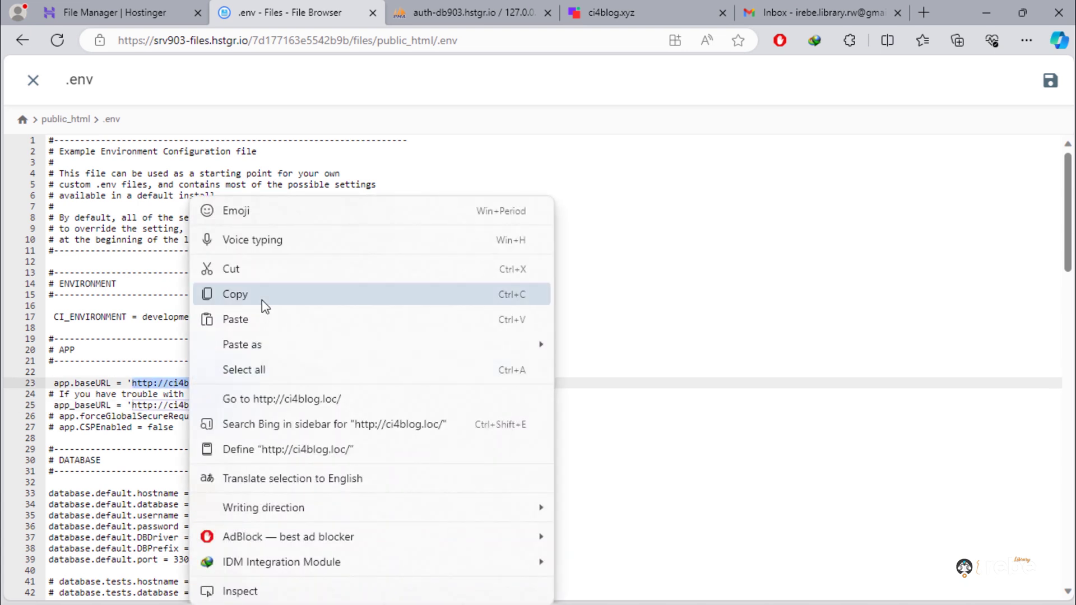
click(266, 327)
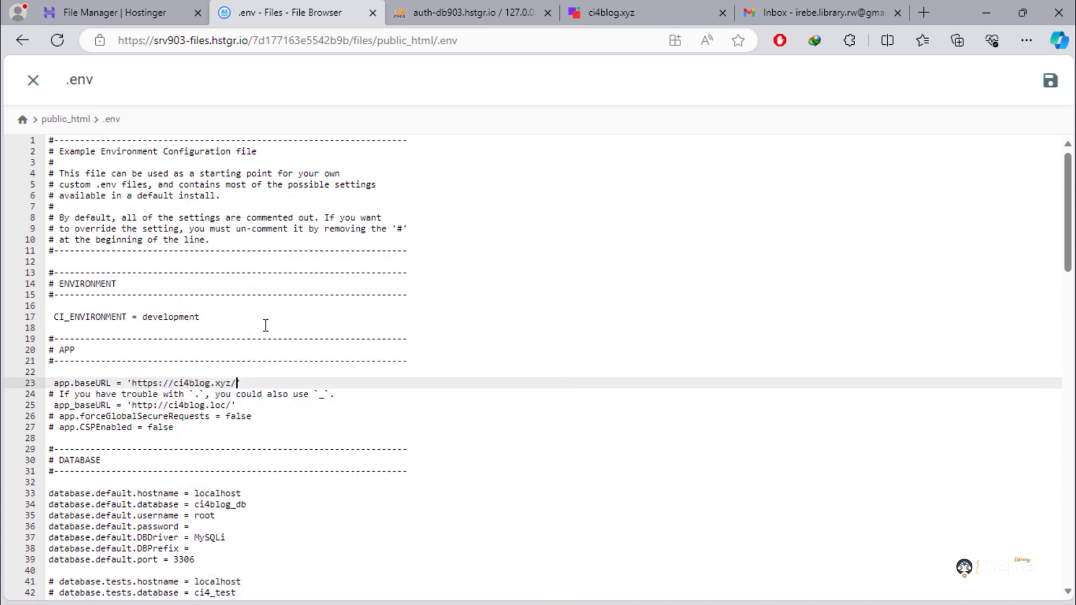
drag(133, 404, 227, 405)
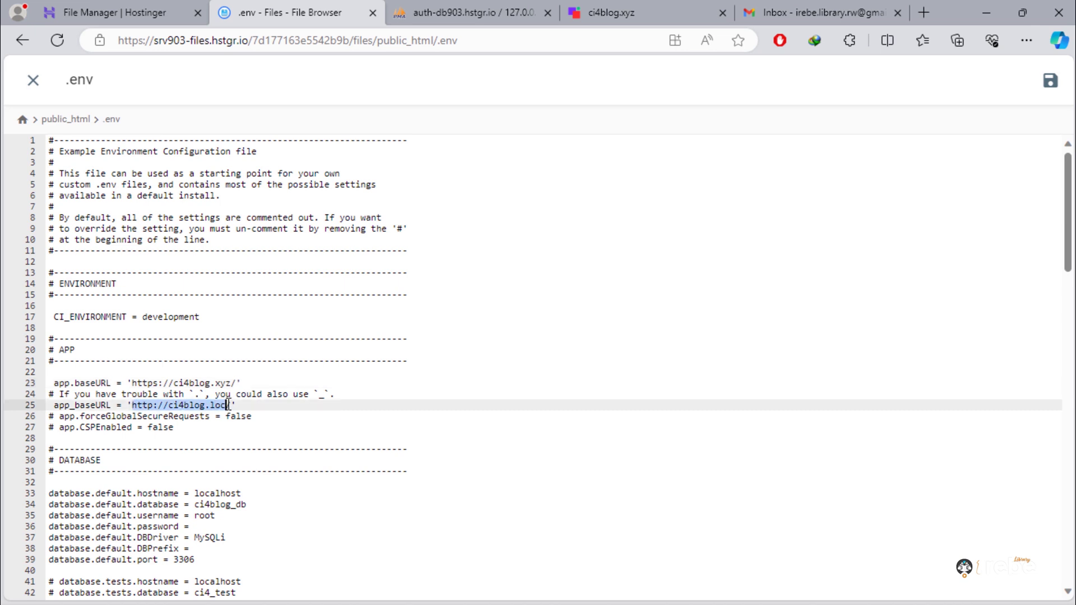
right_click(208, 406)
click(276, 321)
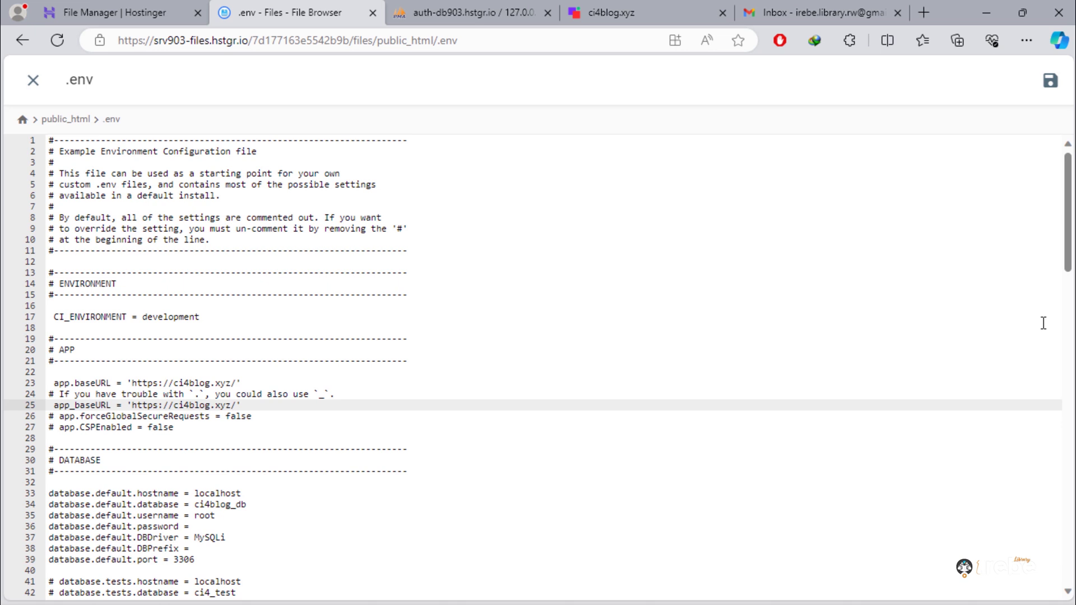
Step: Replace database name ci4blog_db on line 34 with the live ci4blog_dbname from the notes
drag(1068, 255, 1068, 319)
click(111, 252)
shift+click(232, 287)
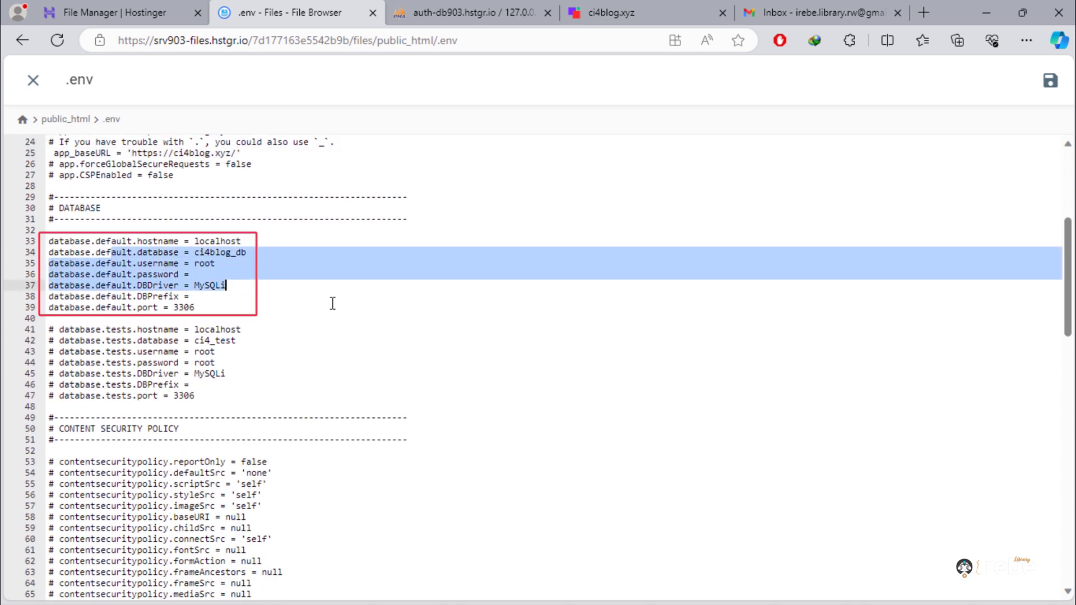
click(365, 306)
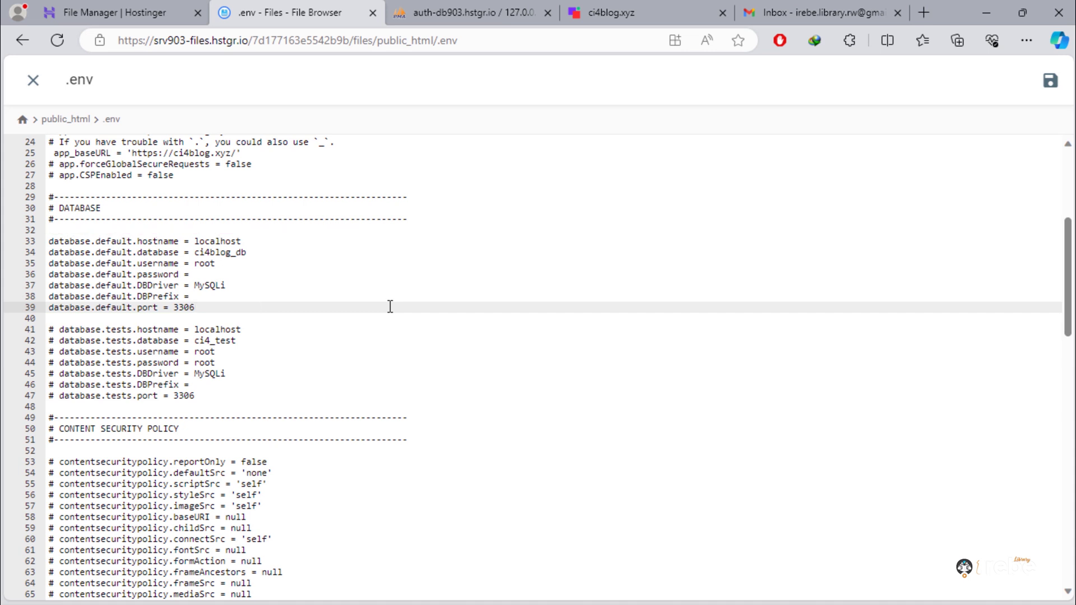
mouse_move(734, 603)
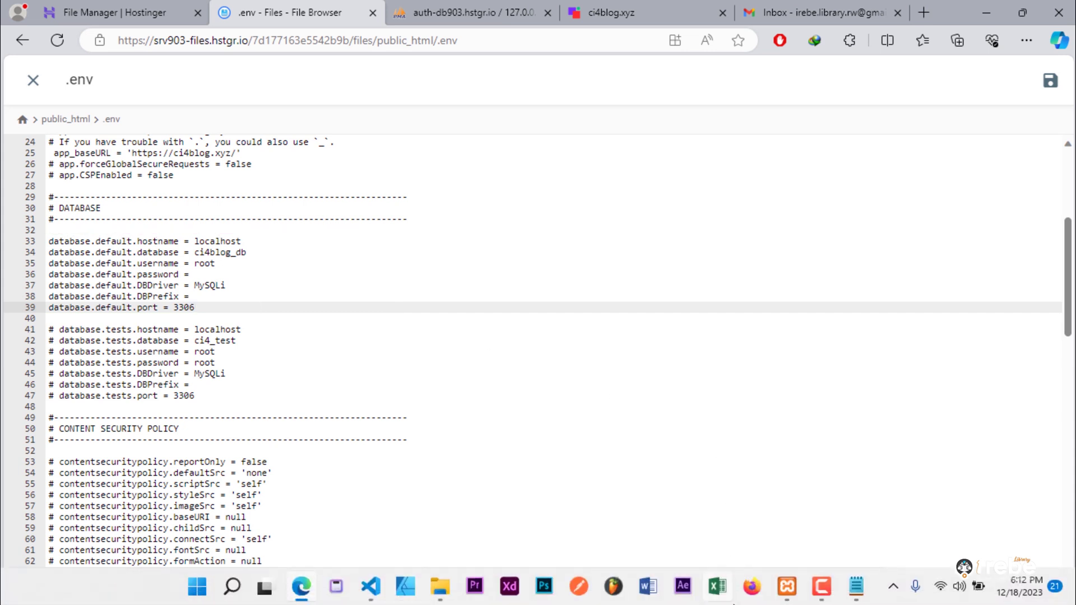
click(855, 594)
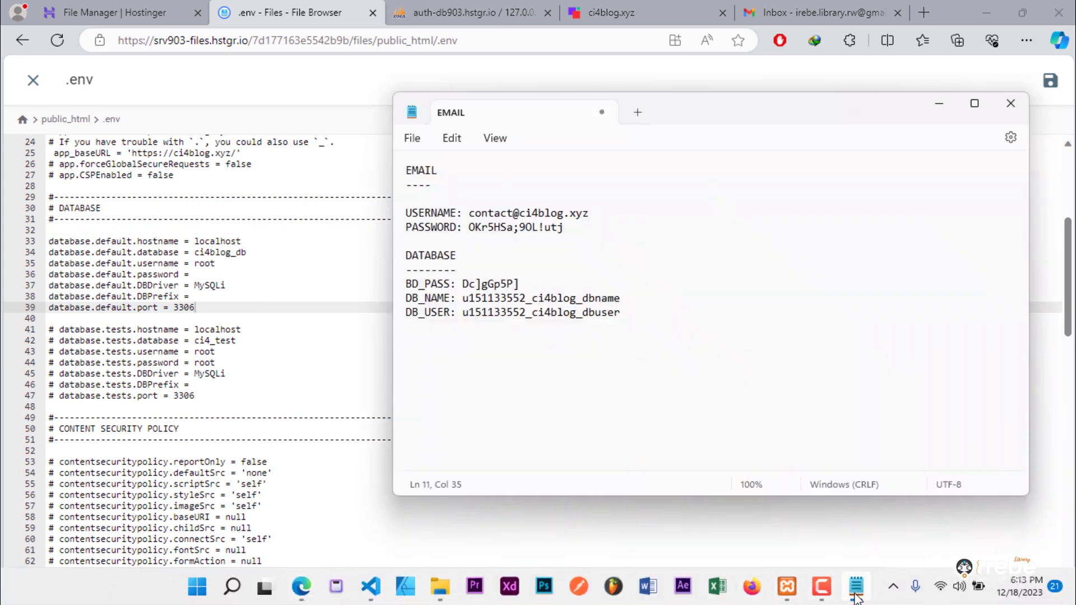
drag(463, 298, 621, 298)
right_click(574, 308)
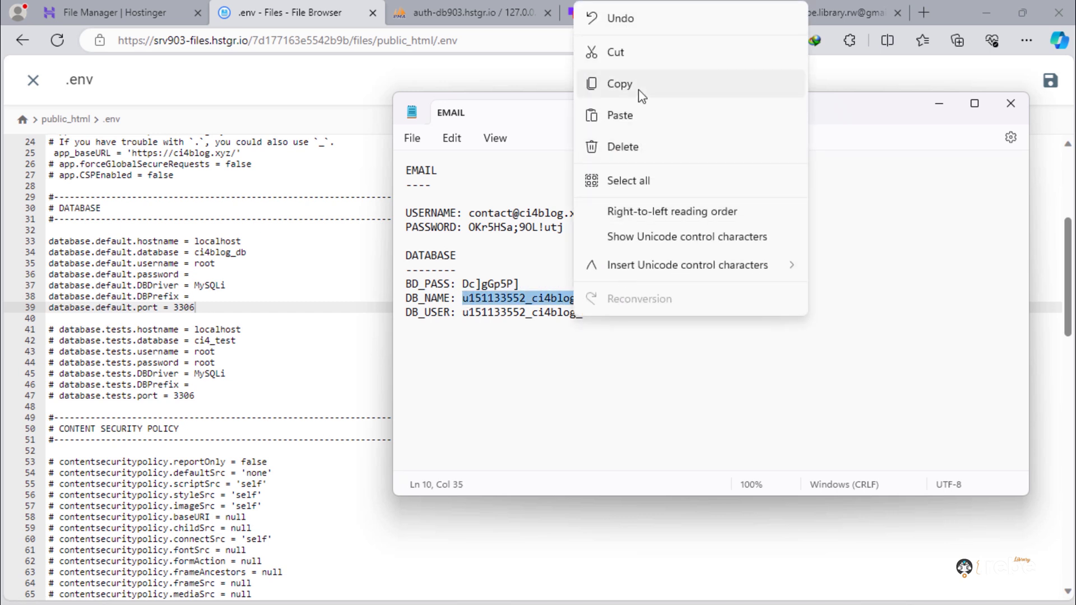
click(619, 83)
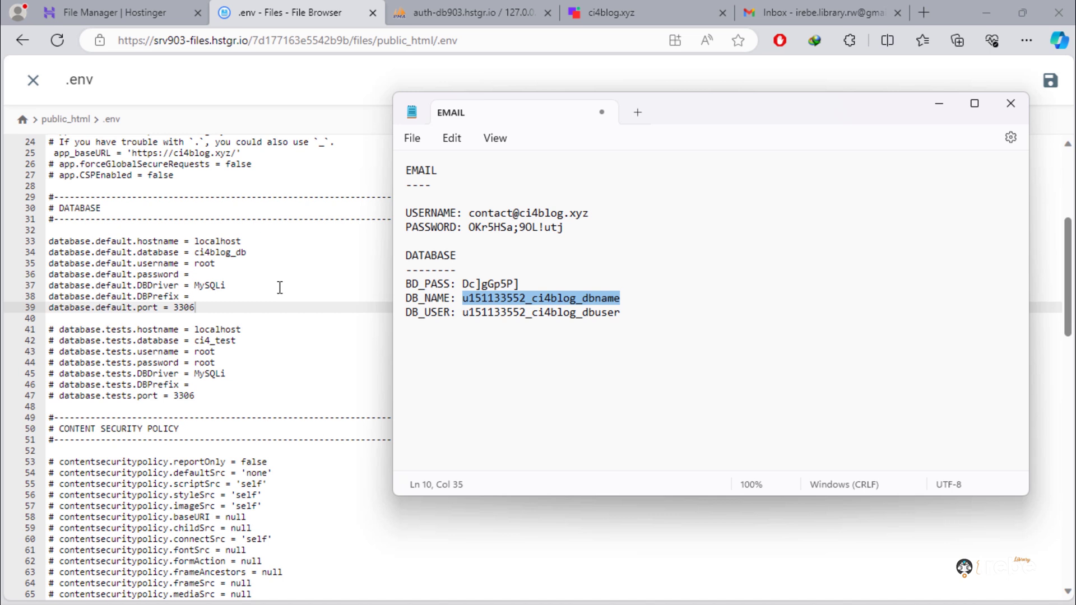
double_click(221, 253)
right_click(220, 253)
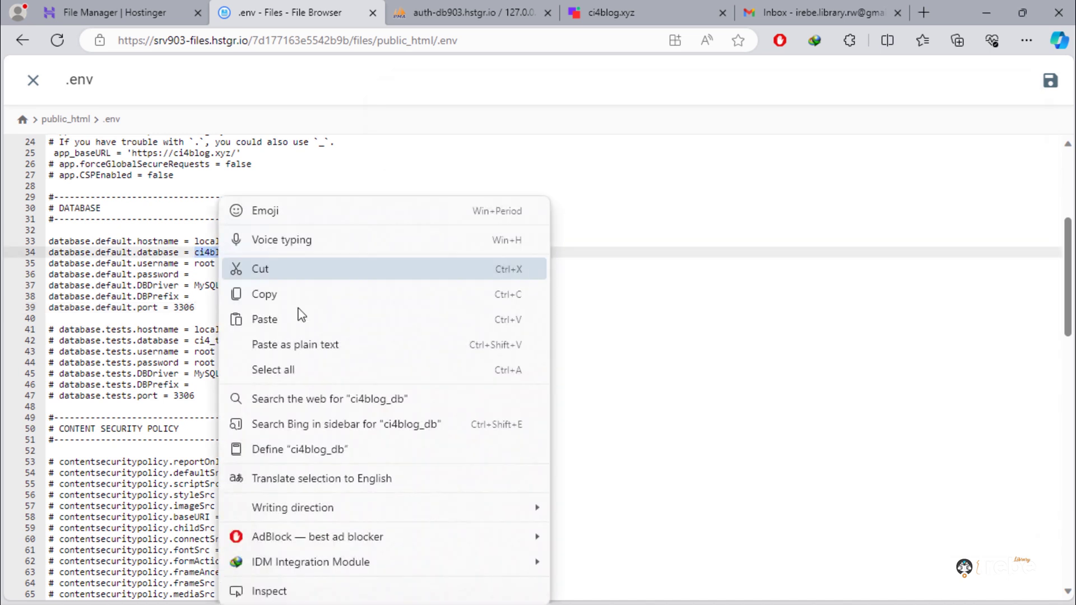
click(302, 321)
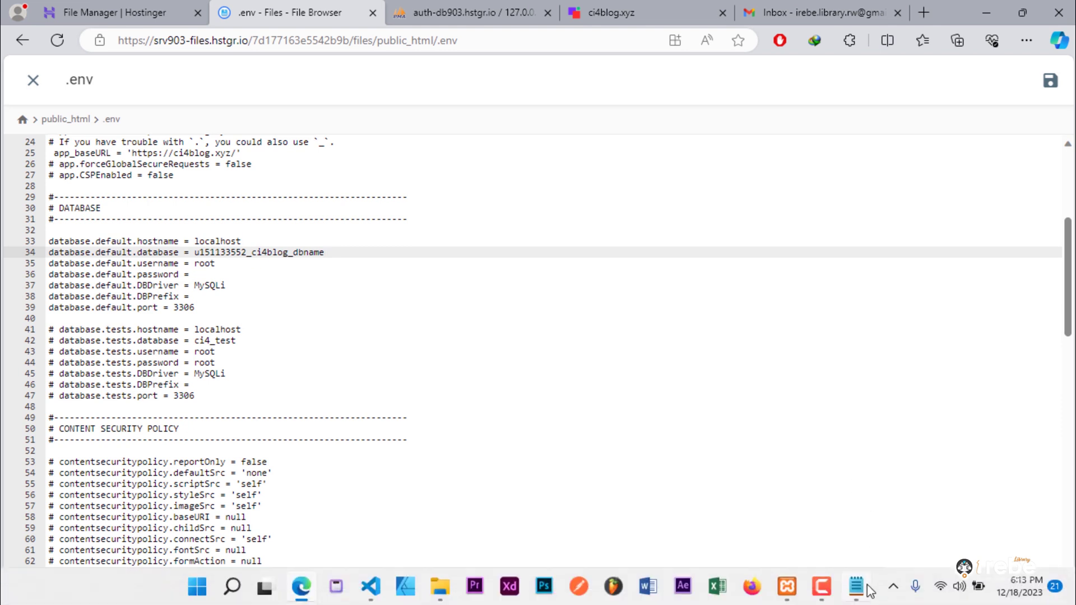
Step: Replace database user root on line 35 with the live ci4blog_dbuser
click(856, 587)
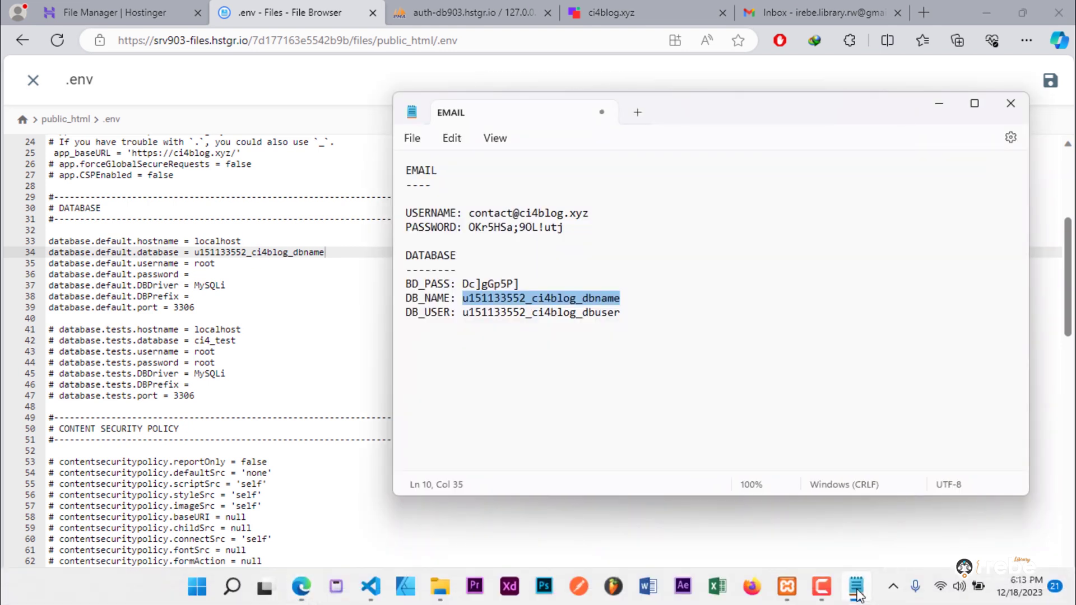
double_click(465, 313)
right_click(590, 314)
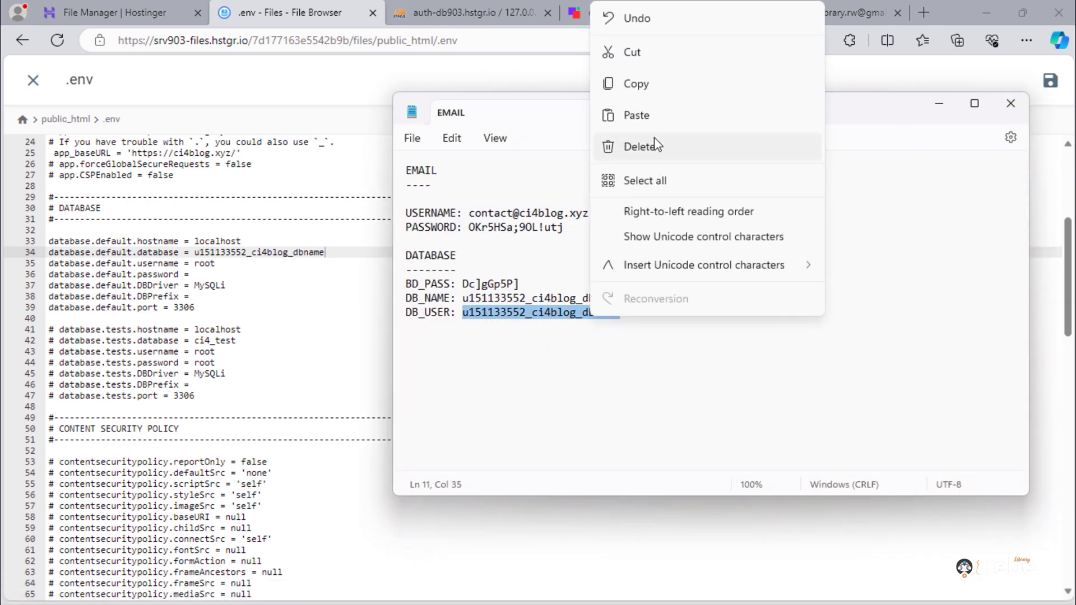
click(629, 84)
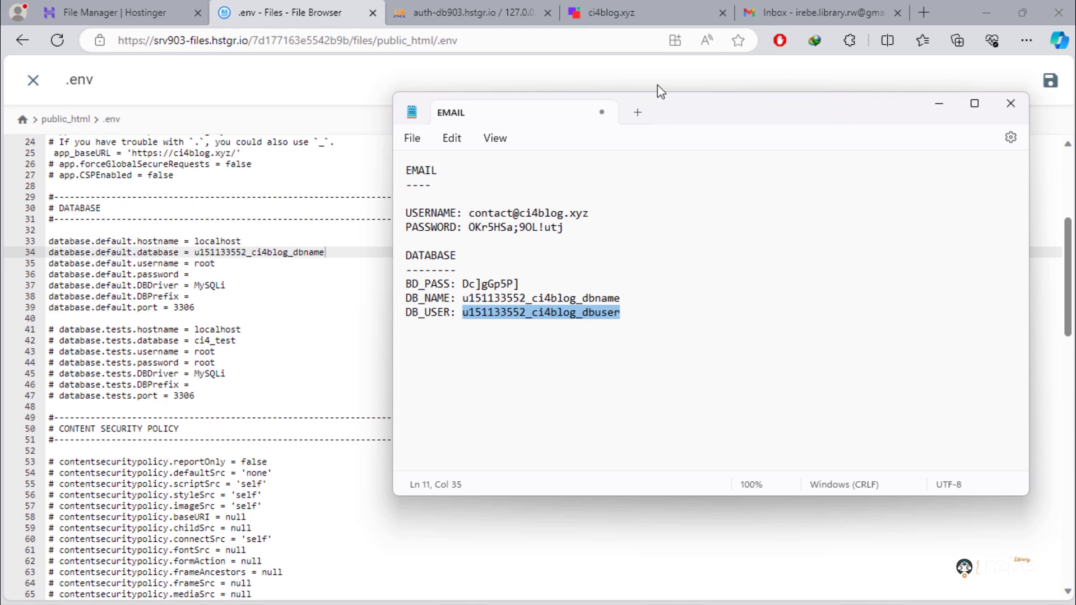
double_click(209, 268)
right_click(209, 268)
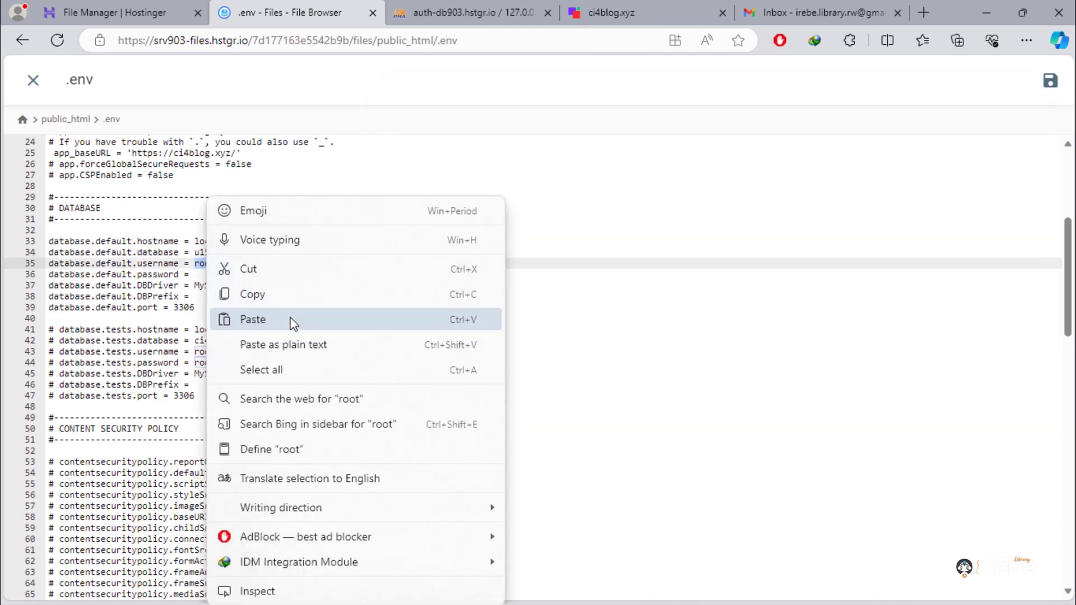
click(253, 319)
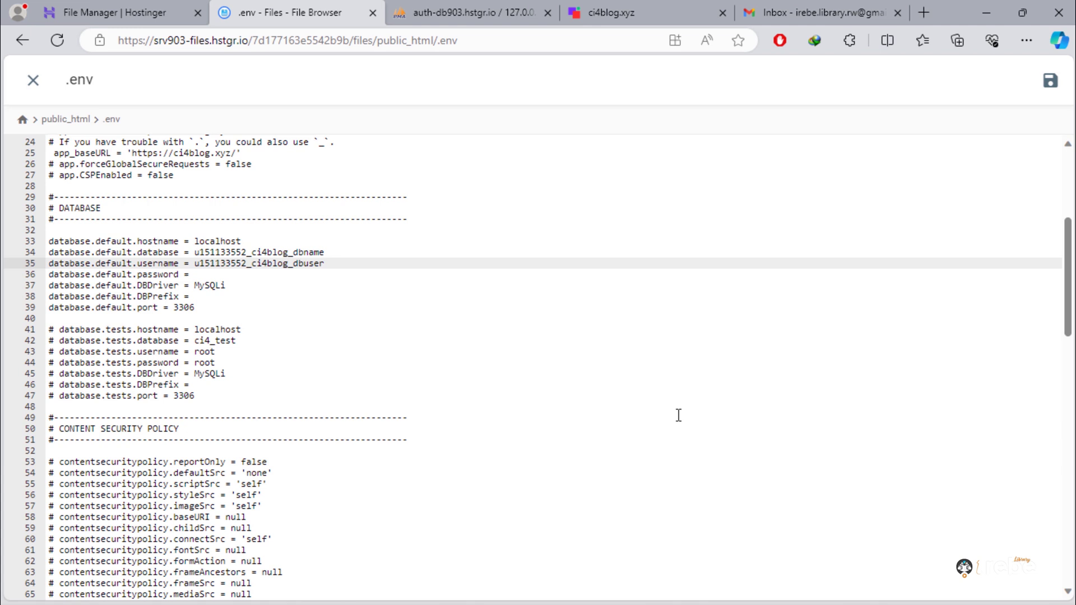
Step: Paste the live database password from the notes into the password setting on line 36
click(856, 586)
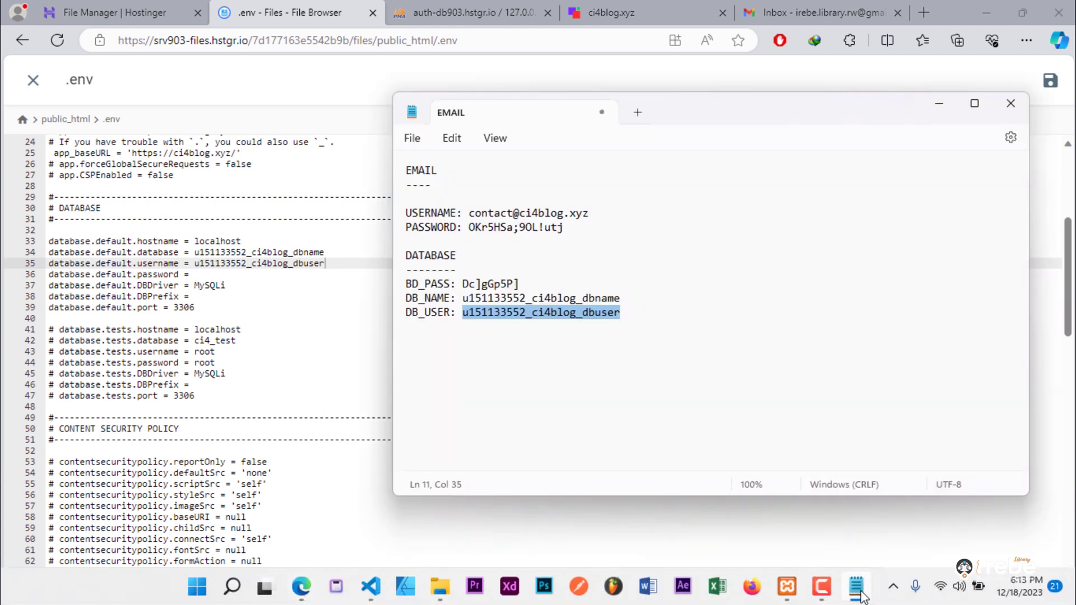
drag(463, 283, 520, 285)
right_click(501, 286)
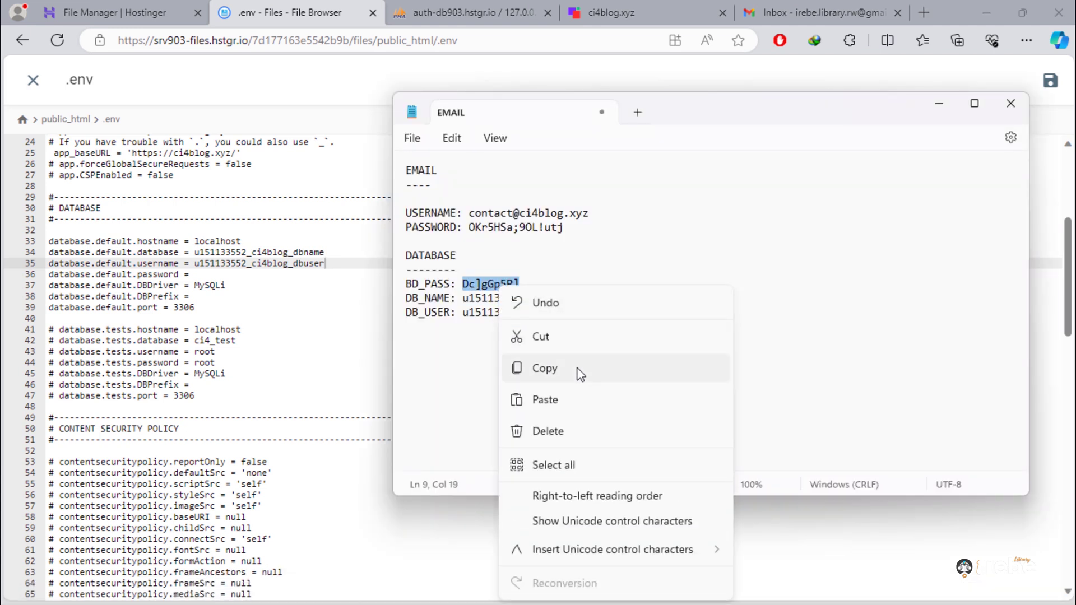
click(581, 374)
click(218, 276)
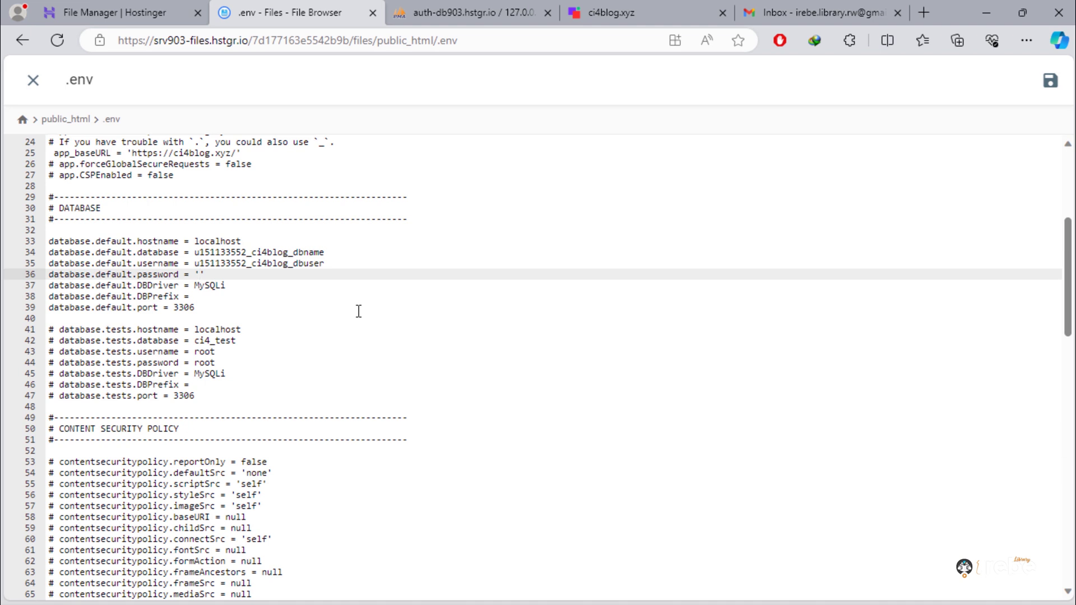
text(')
key(ctrl+v)
Step: Replace the old mail host value with smtp.titan.email
drag(1068, 296, 1046, 543)
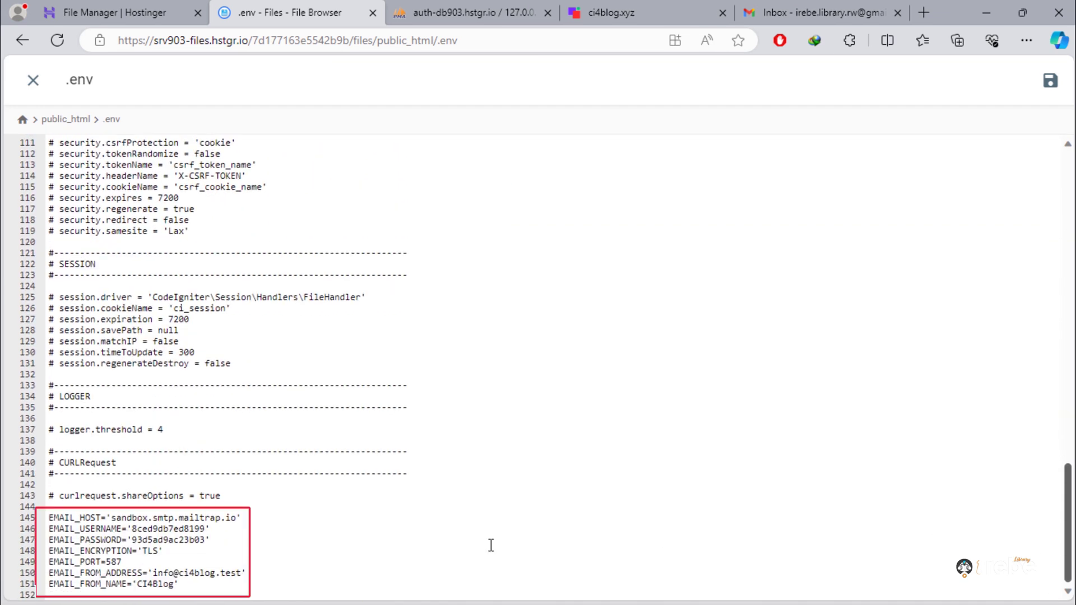
drag(79, 529, 175, 555)
click(405, 577)
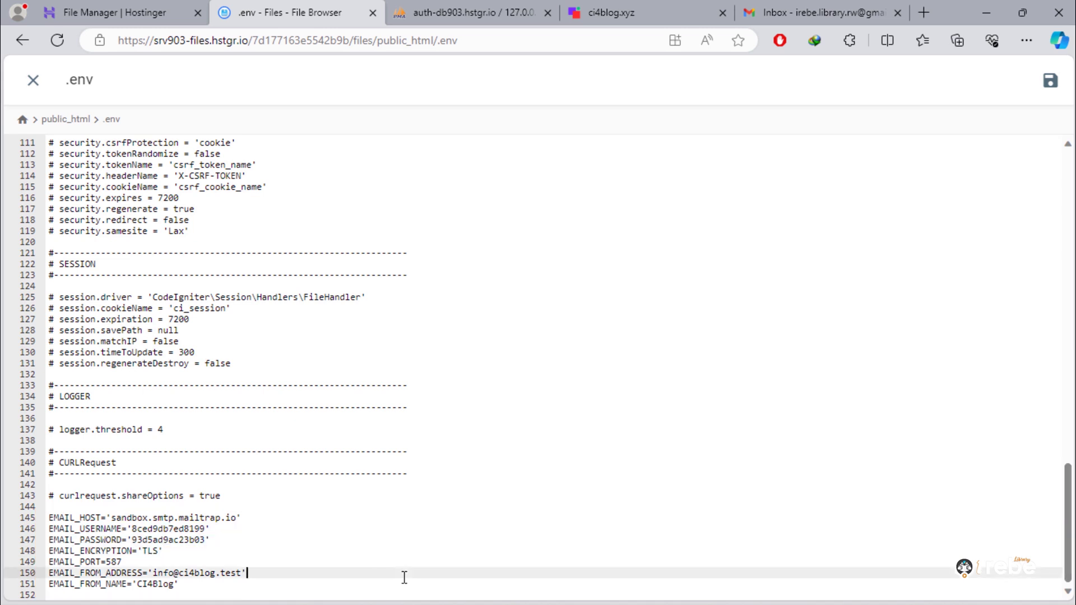
drag(111, 519, 233, 518)
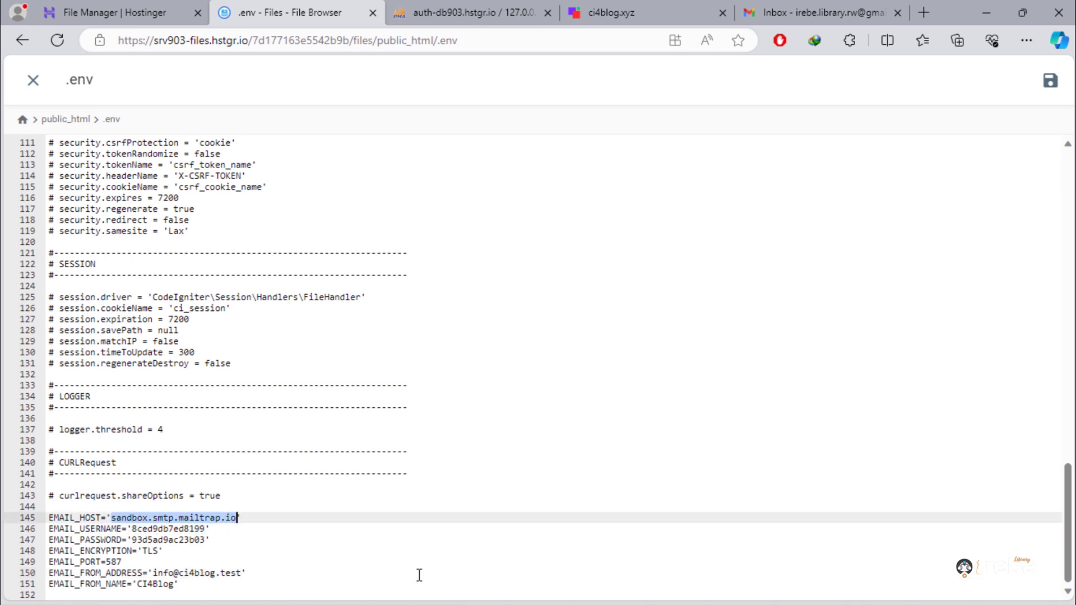
text(smt)
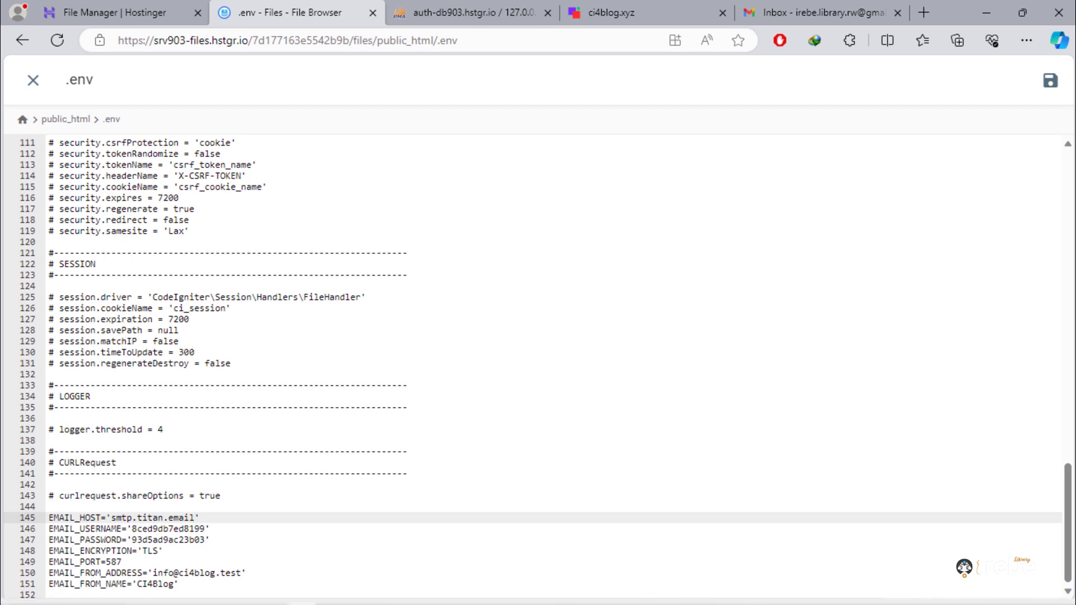
Step: Replace EMAIL_USERNAME on line 146 with the mailbox address copied from the notes
click(856, 592)
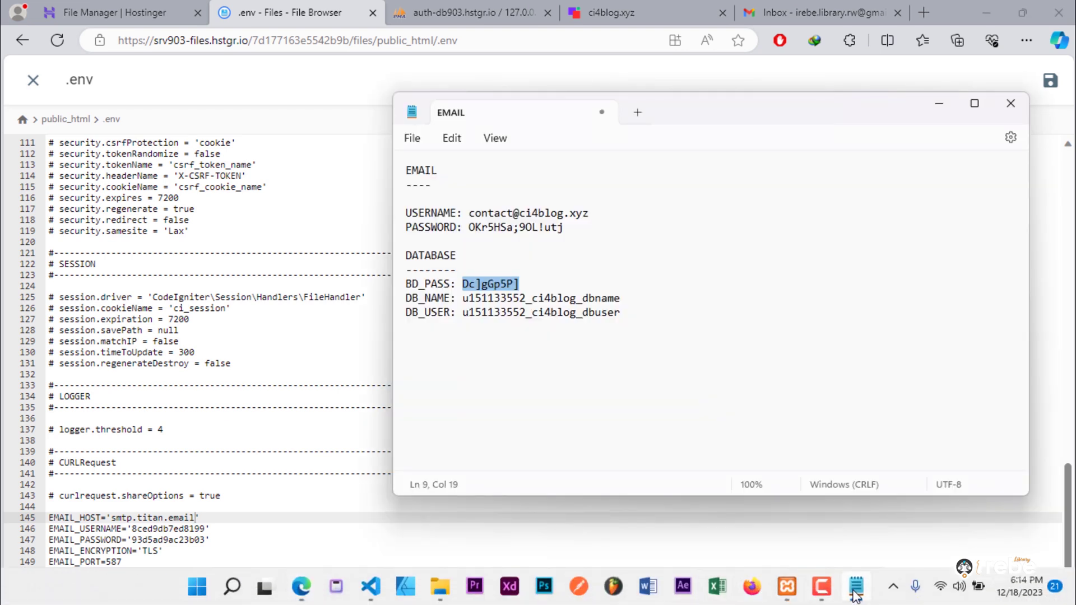
drag(468, 214, 589, 214)
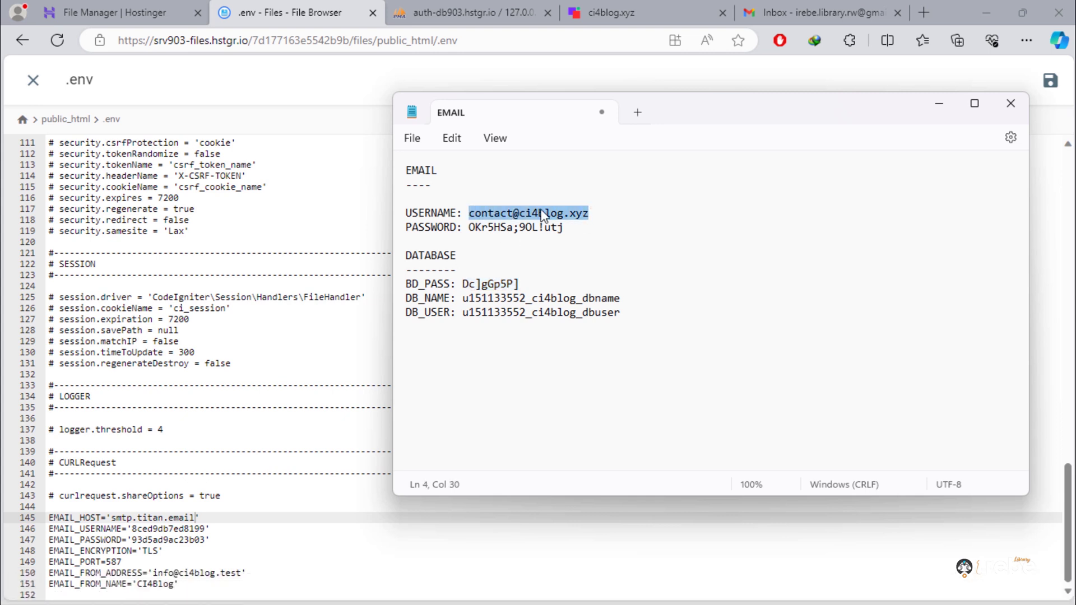
right_click(544, 216)
click(639, 296)
double_click(175, 528)
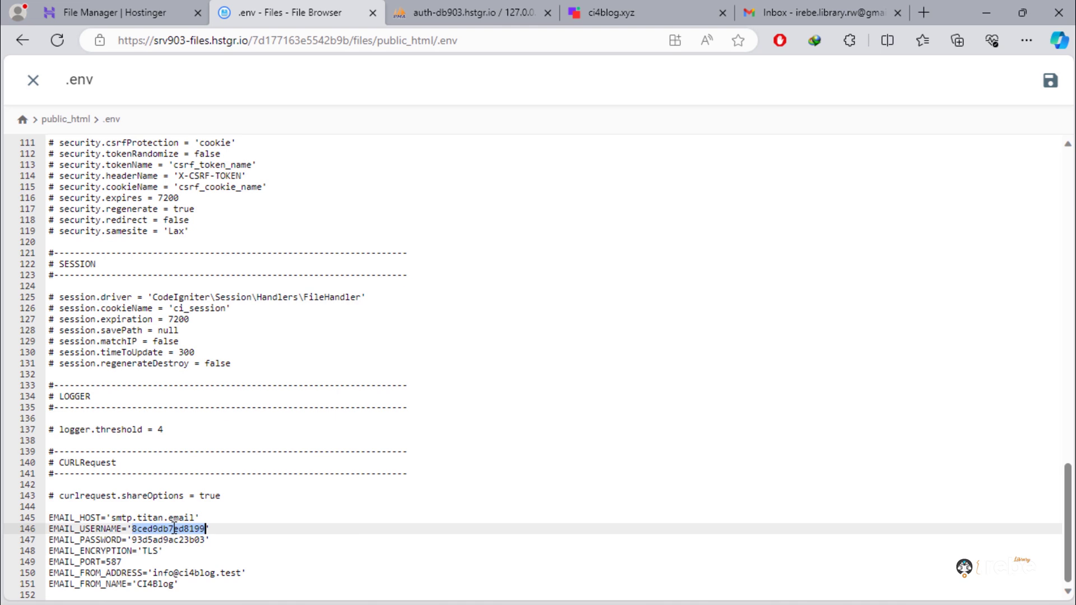
right_click(174, 528)
click(252, 240)
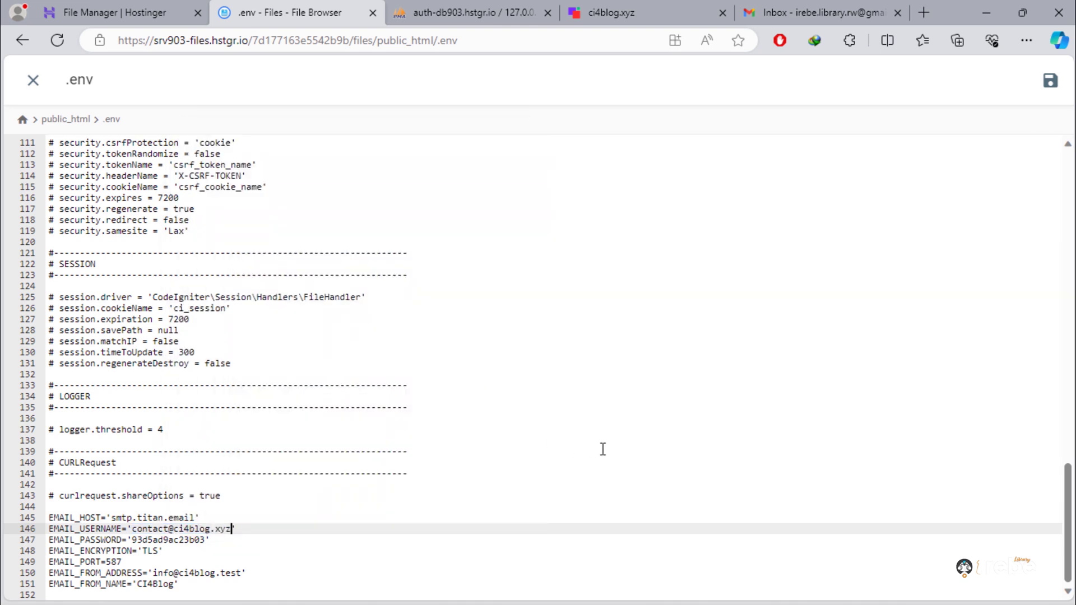
Step: Replace EMAIL_PASSWORD on line 147 with the mailbox password from the notes
click(858, 598)
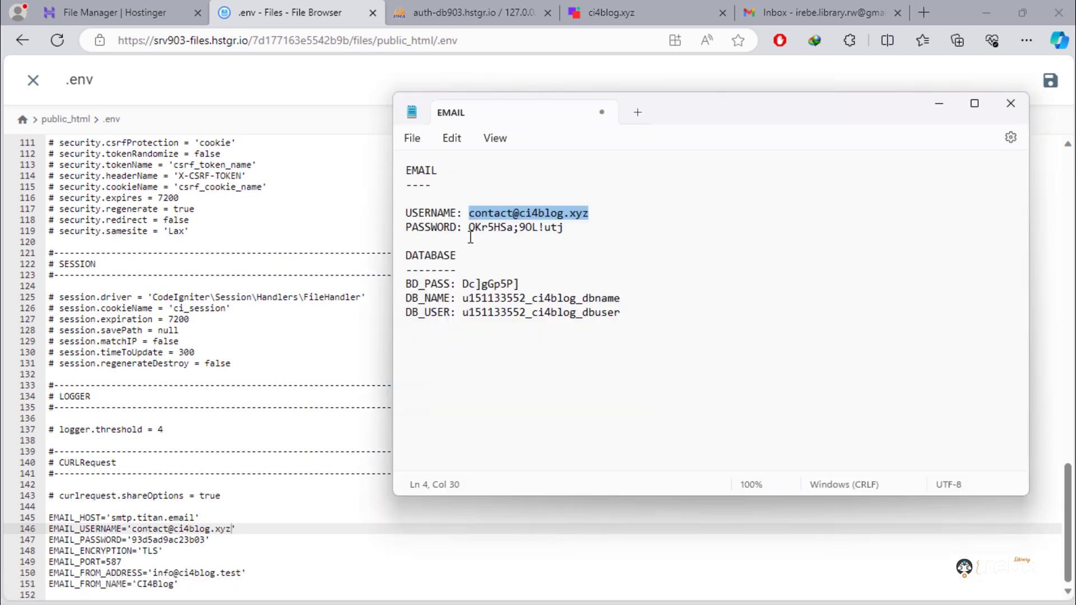
drag(473, 227, 564, 227)
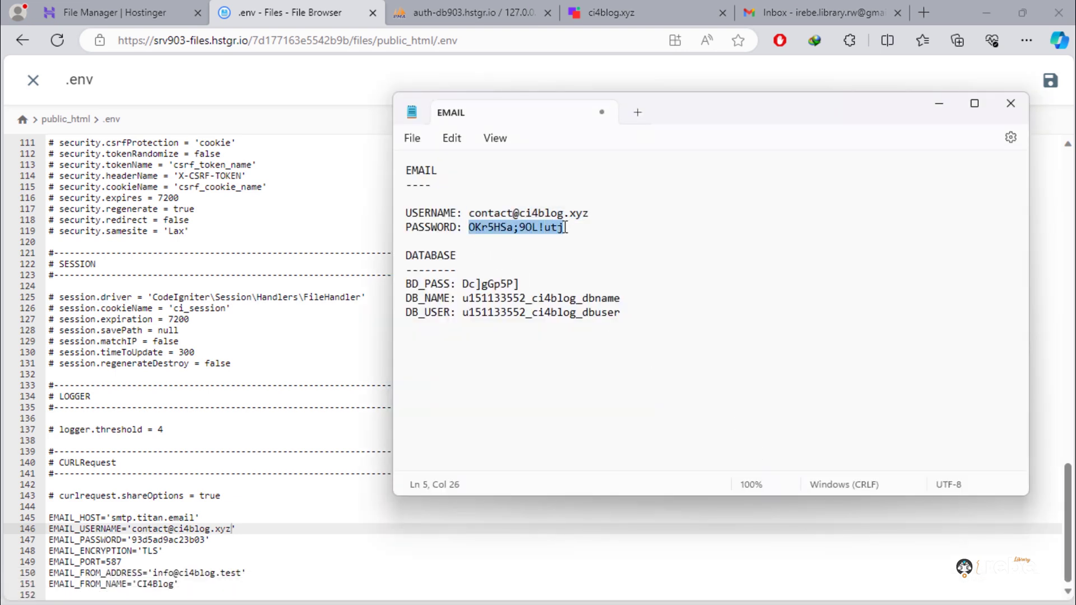
right_click(518, 231)
click(586, 313)
double_click(171, 543)
right_click(171, 543)
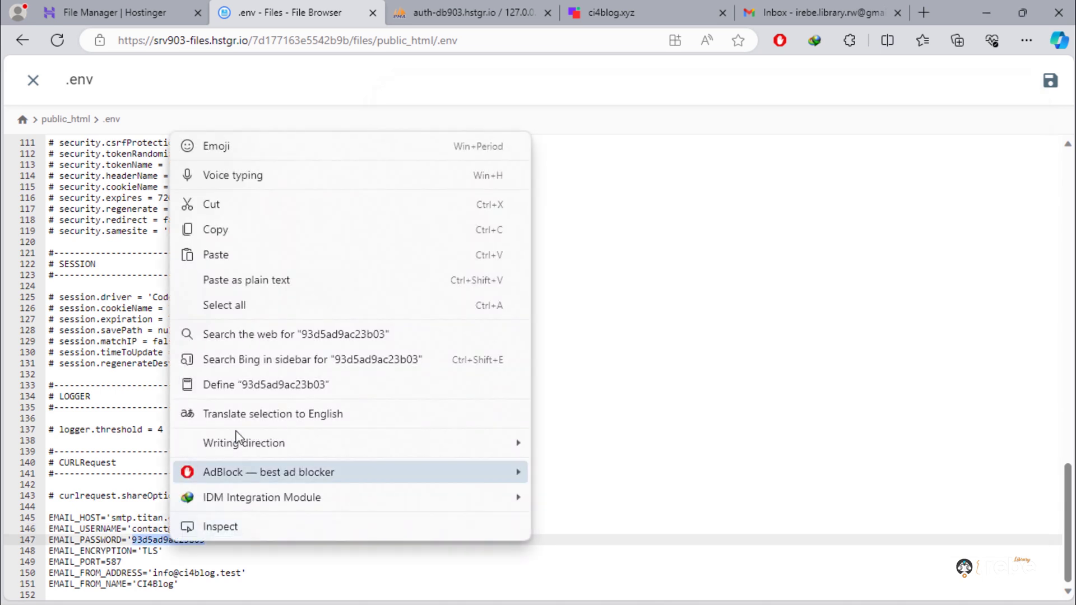
click(247, 255)
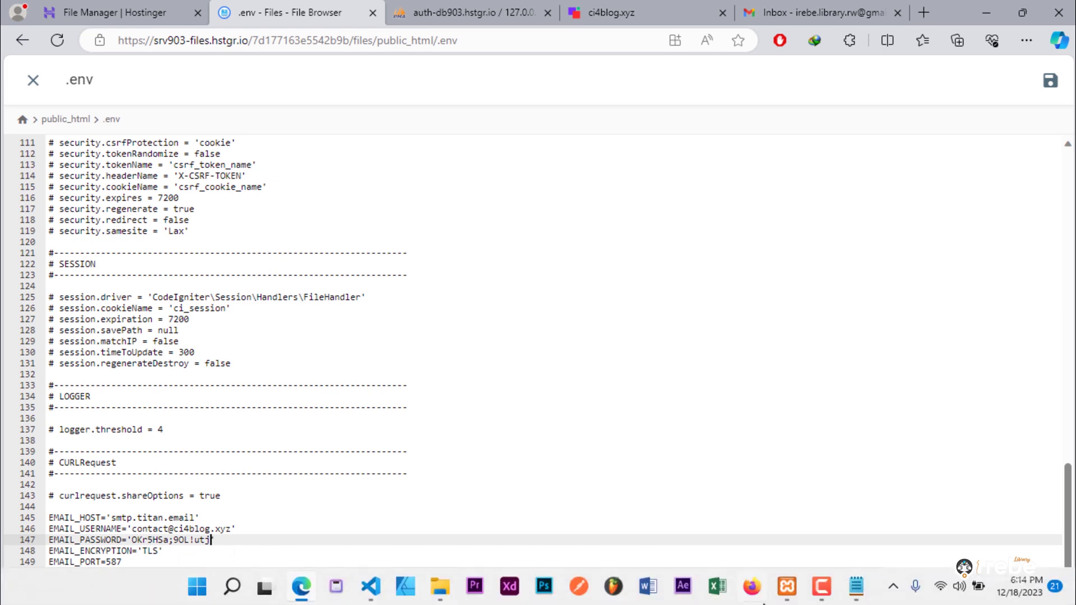
Step: Paste the contact e-mail over EMAIL_FROM_ADDRESS on line 150 and compare it with EMAIL_USERNAME
click(854, 595)
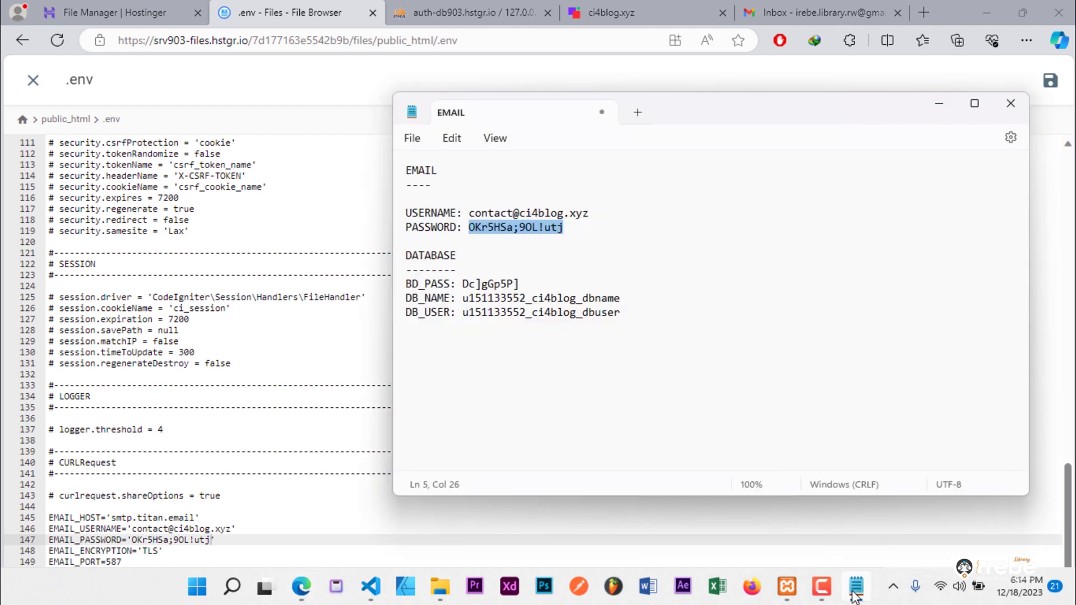
drag(469, 213, 589, 213)
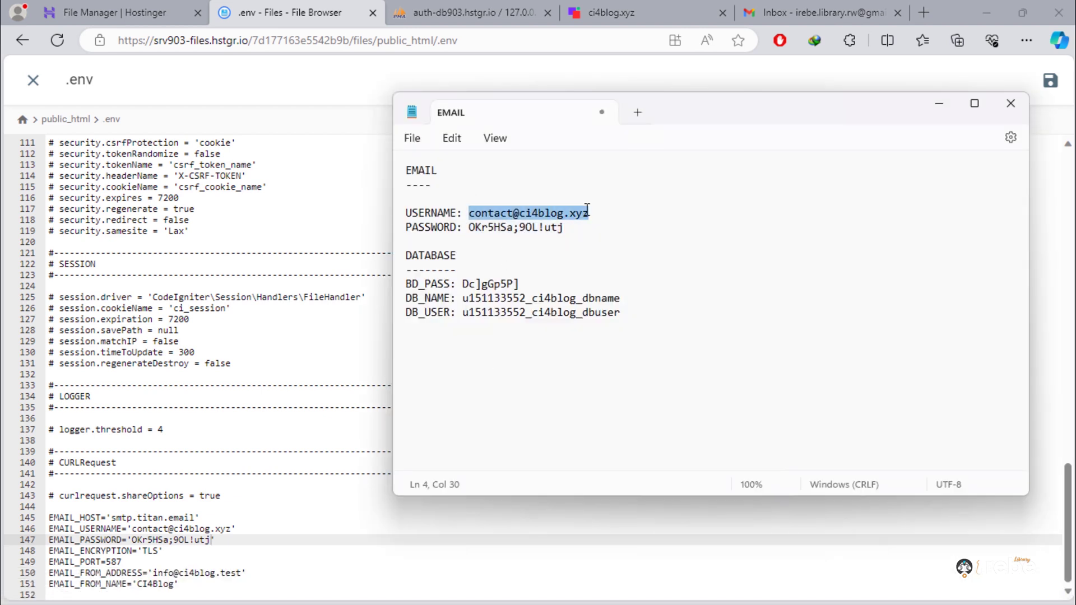
right_click(589, 214)
click(625, 291)
drag(154, 572, 237, 576)
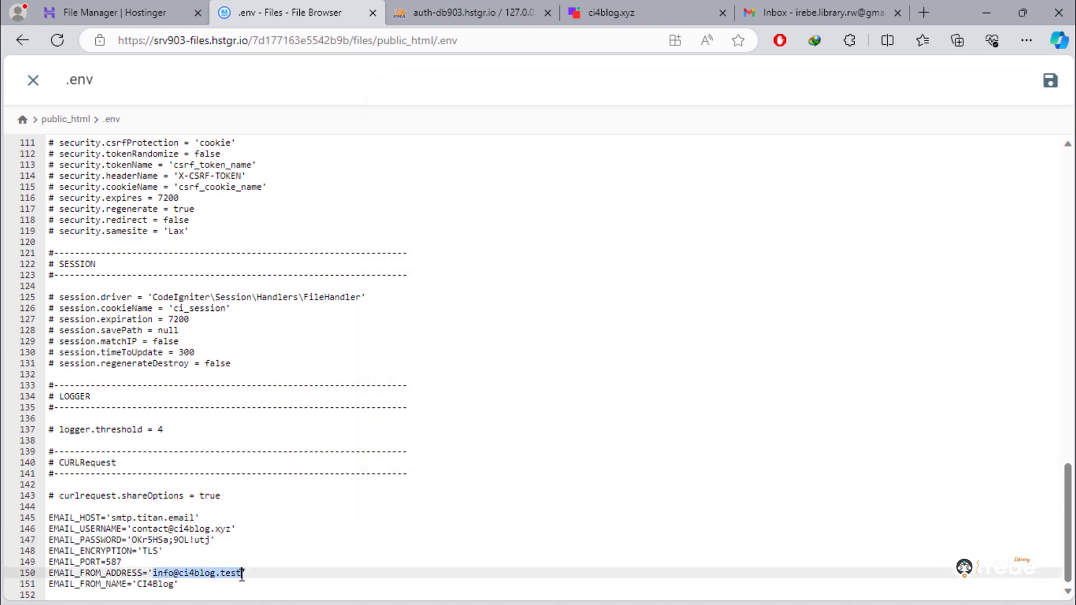
click(299, 284)
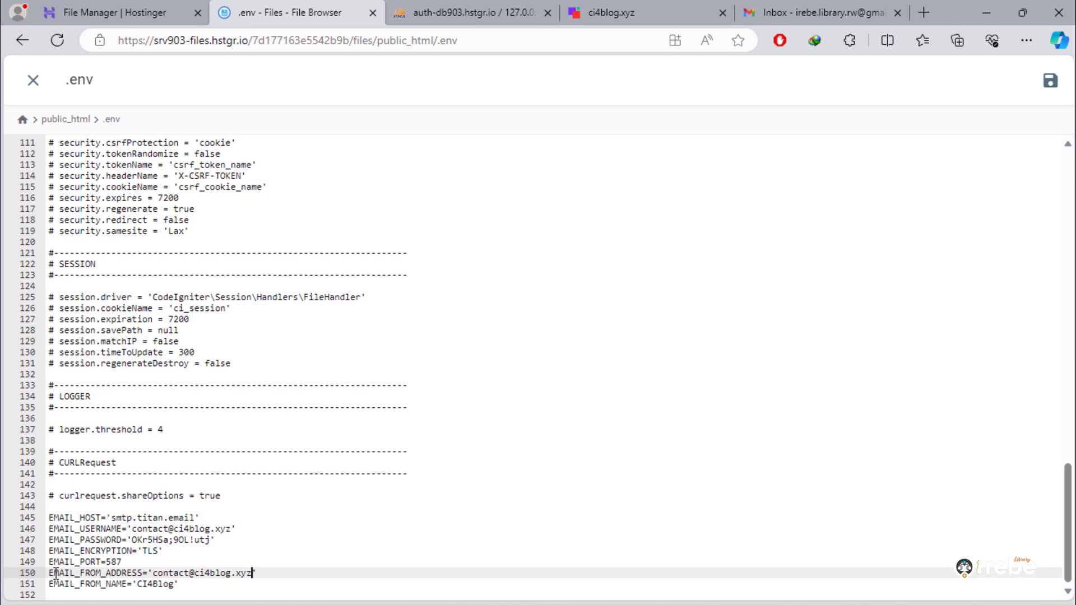
drag(52, 573, 244, 583)
drag(49, 529, 229, 524)
click(297, 577)
scroll(813, 506, up, 20)
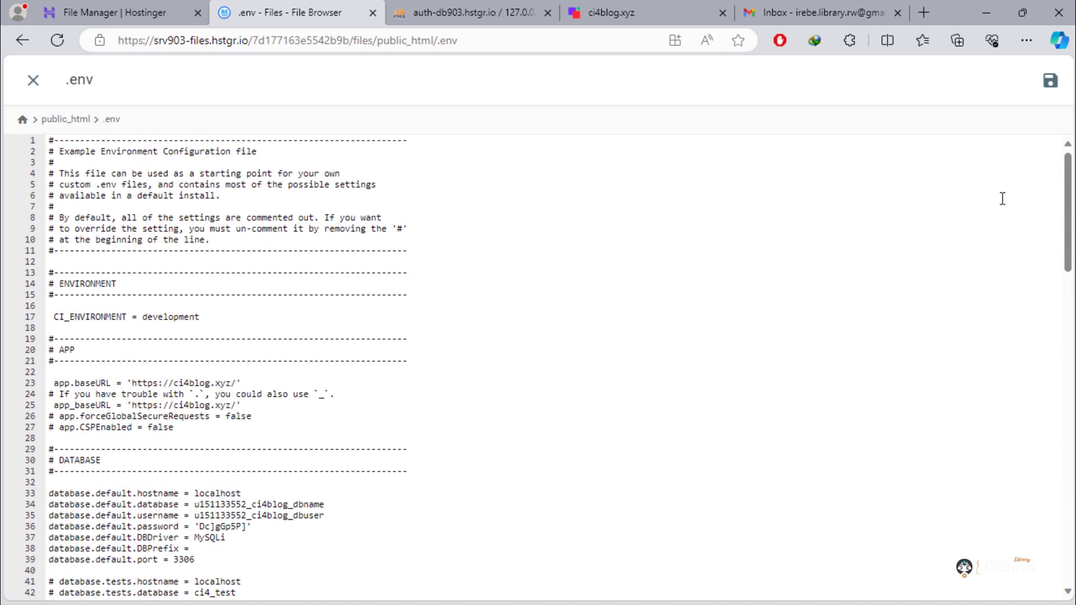
Step: Save .env with Ctrl+S and close the editor back to the public_html listing
key(ctrl+s)
click(33, 89)
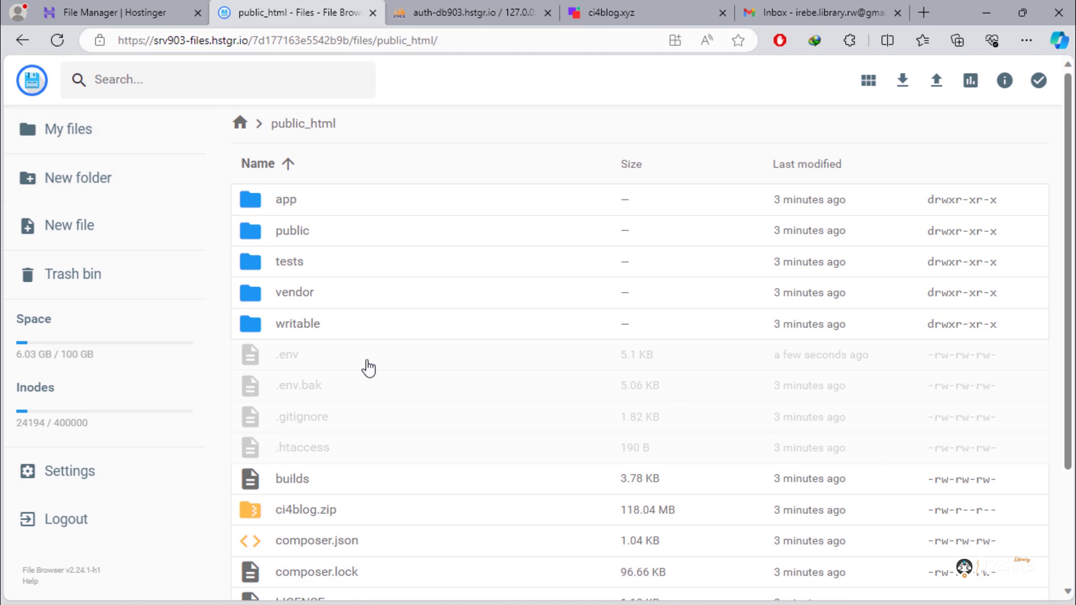
click(317, 448)
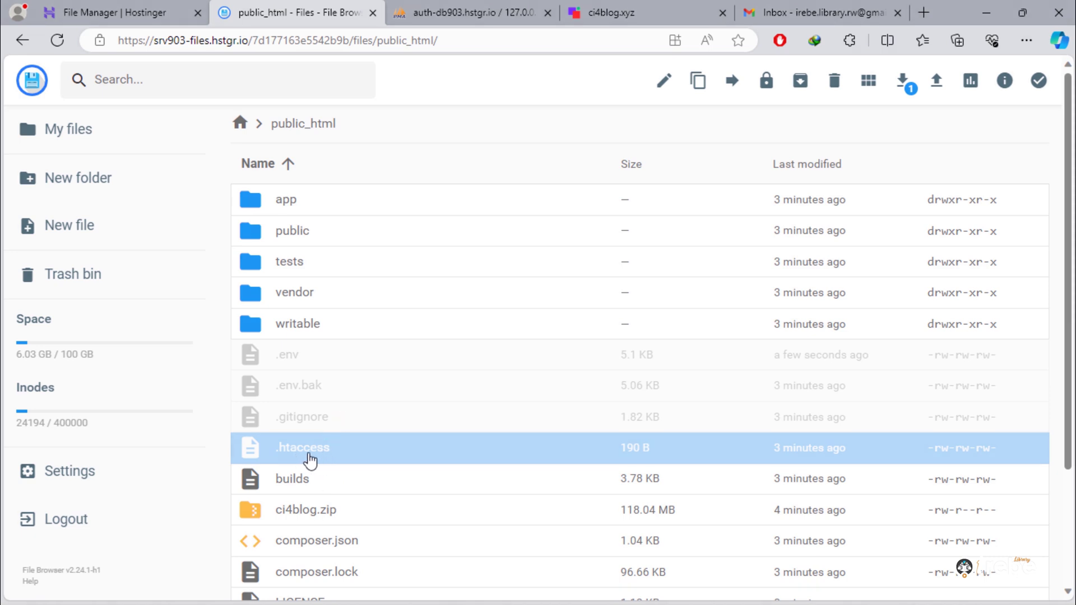
Step: Open .htaccess for editing and delete the old rewrite rules on lines 4–6
right_click(310, 460)
click(363, 504)
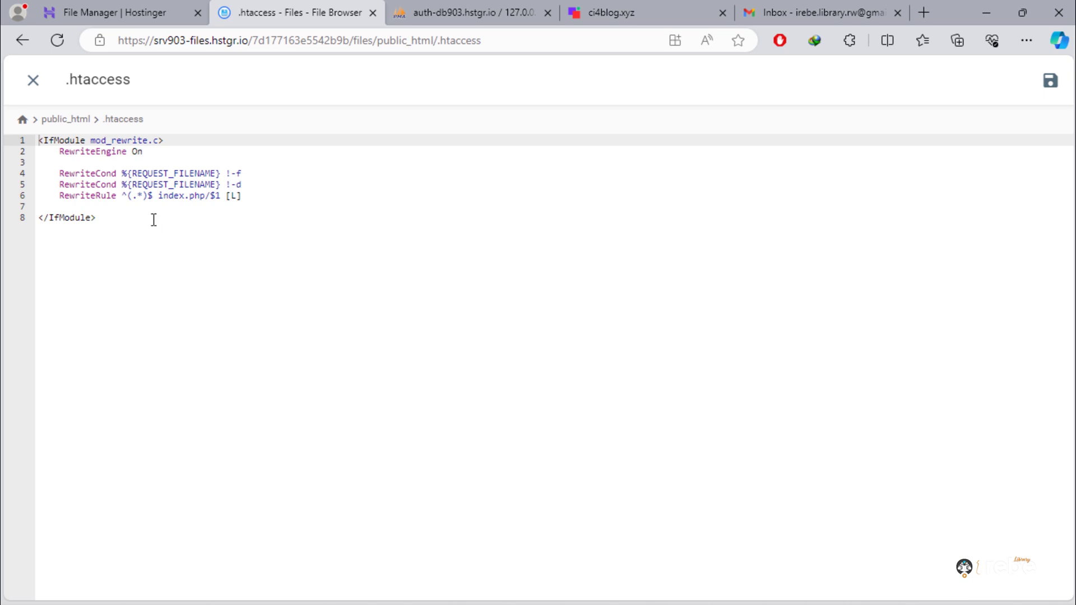
drag(59, 174, 240, 188)
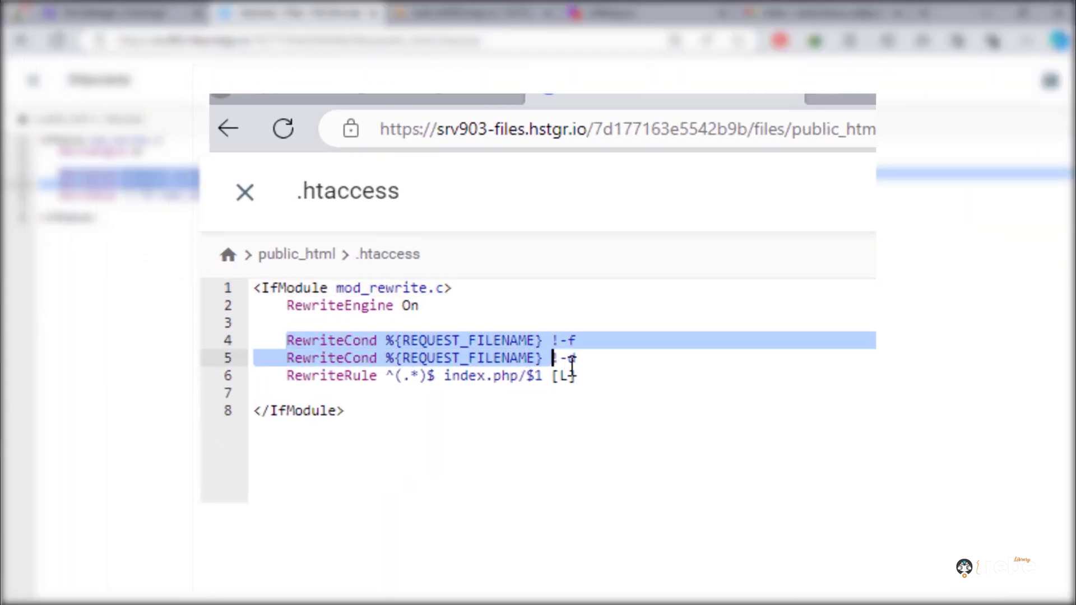
drag(571, 366, 740, 398)
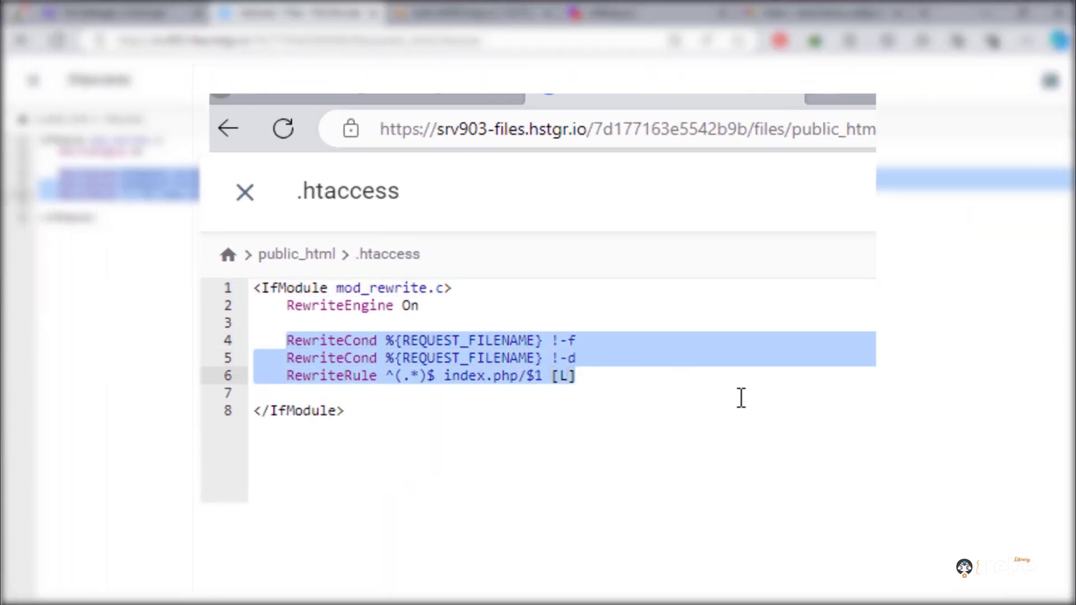
key(BackSpace)
Step: Add RewriteBase / and two RewriteRule lines routing requests to public/, then save
text(Re)
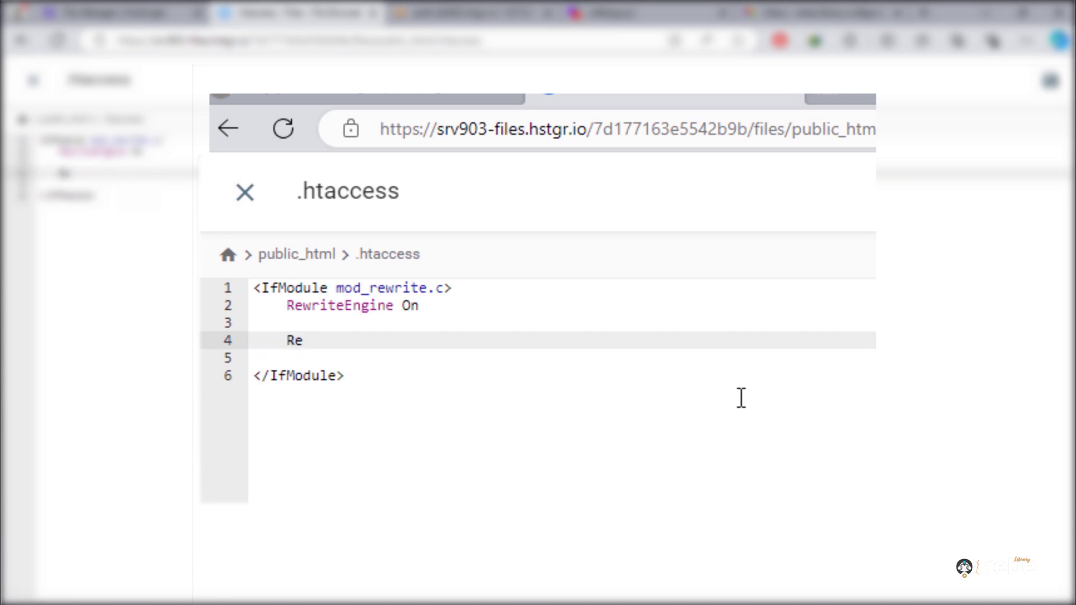
text(writeBase)
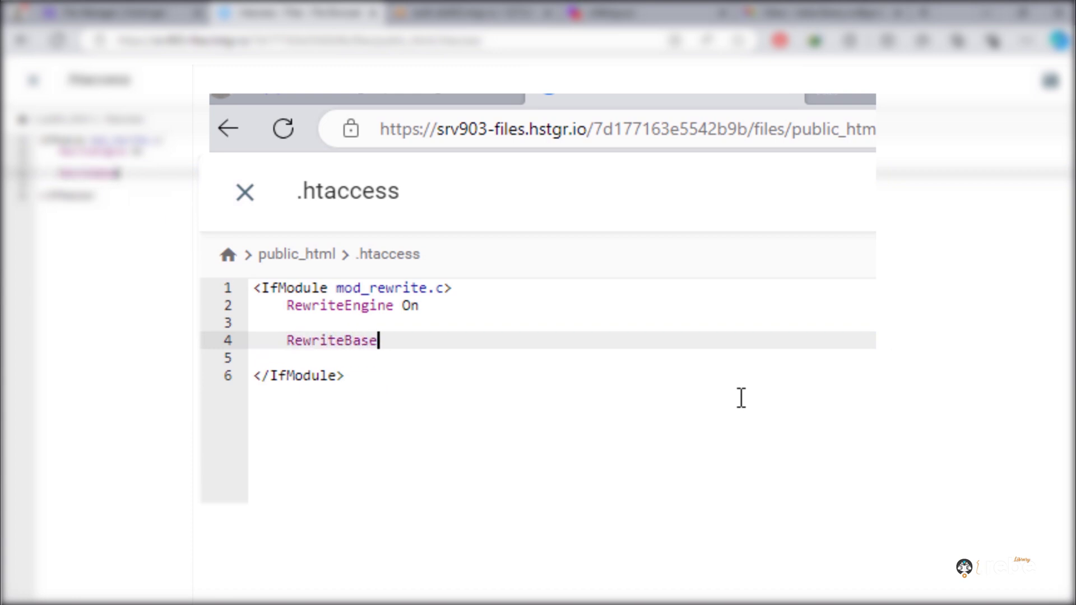
text( /)
key(Return)
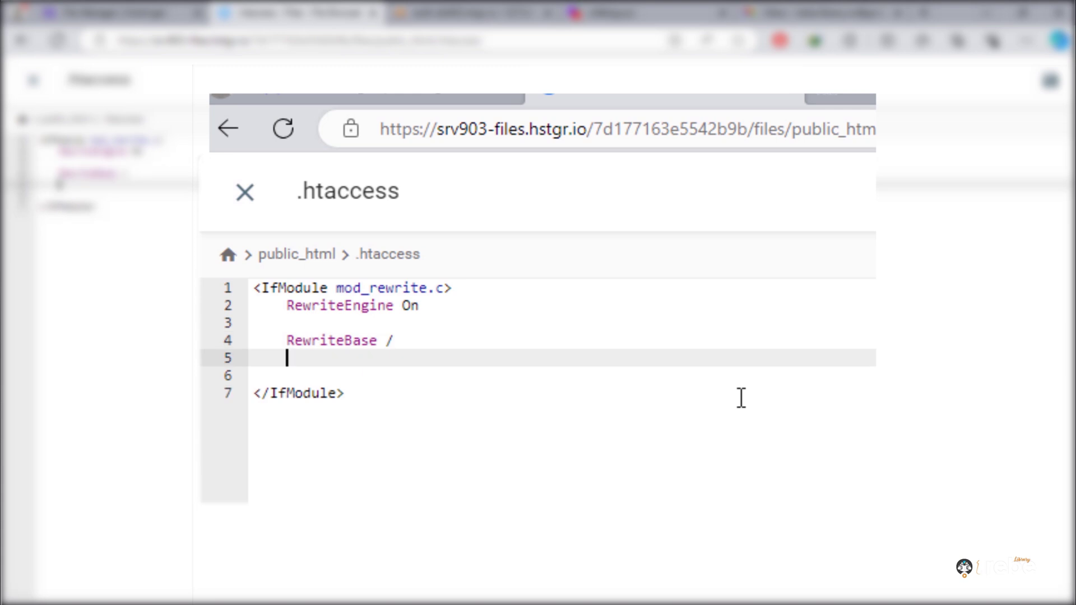
text(Rewrite)
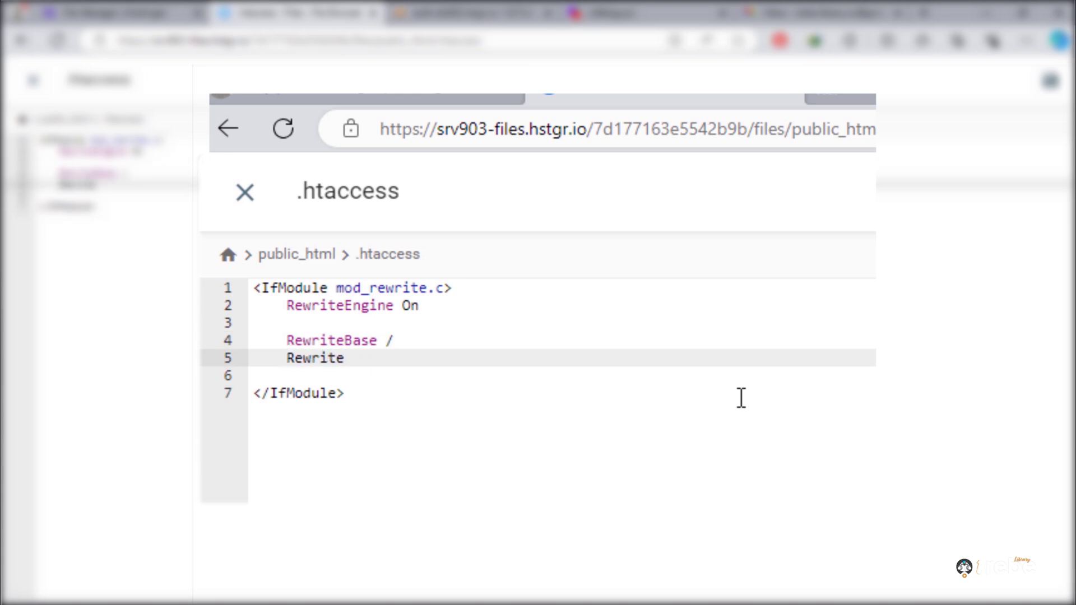
text(Rule ^)
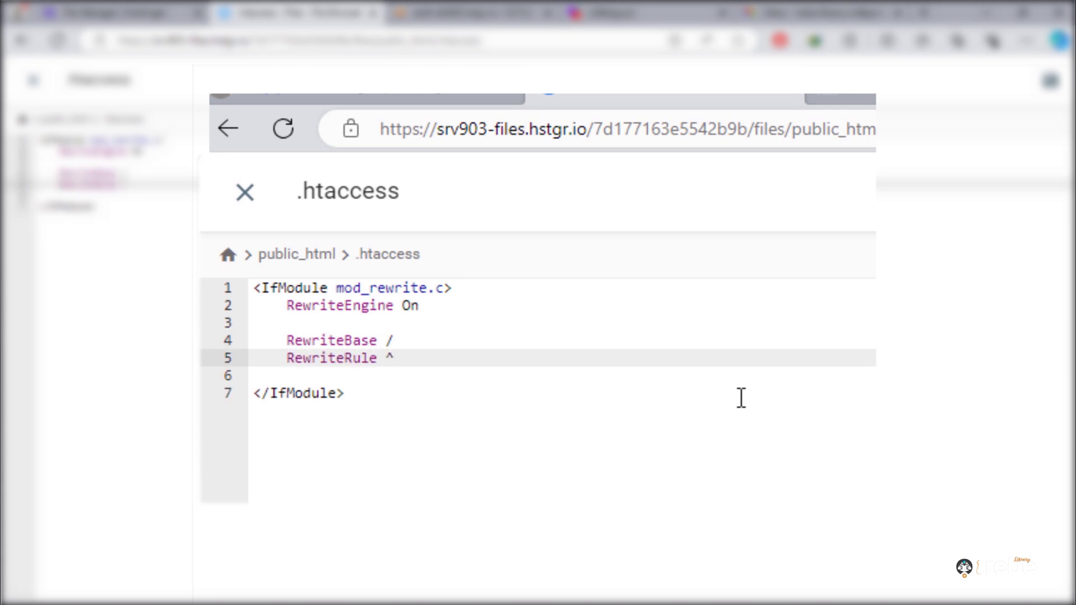
text($ public/i)
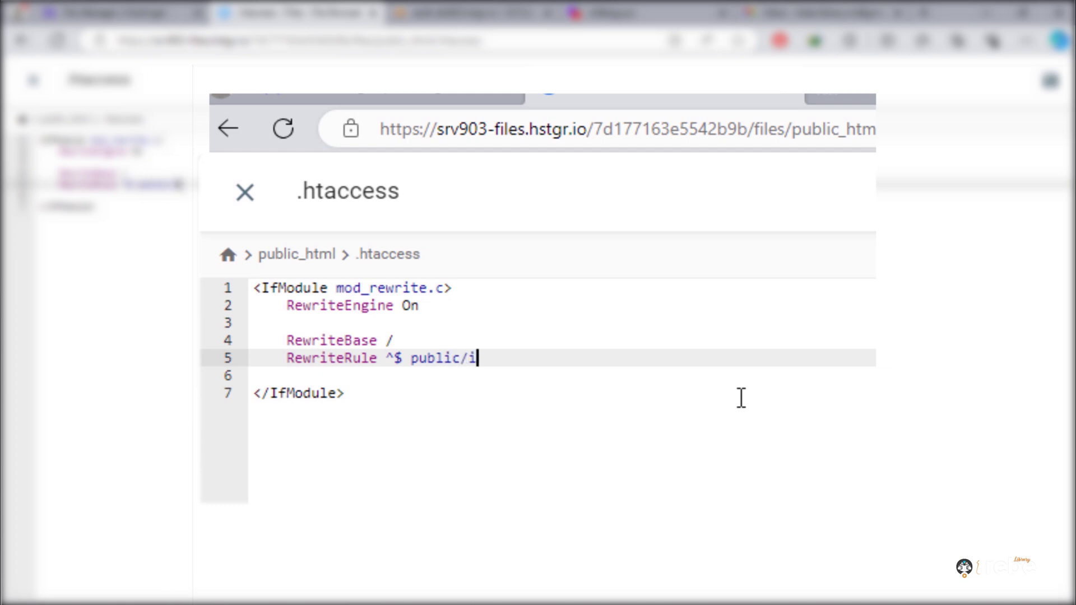
text(ndex.php [L)
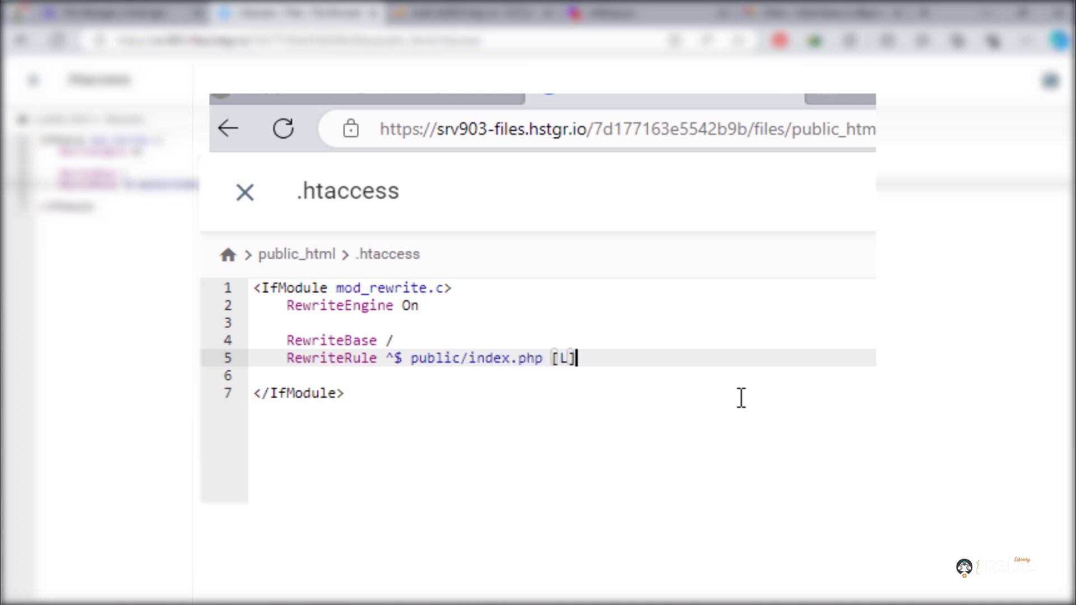
key(Return)
text(Rewri)
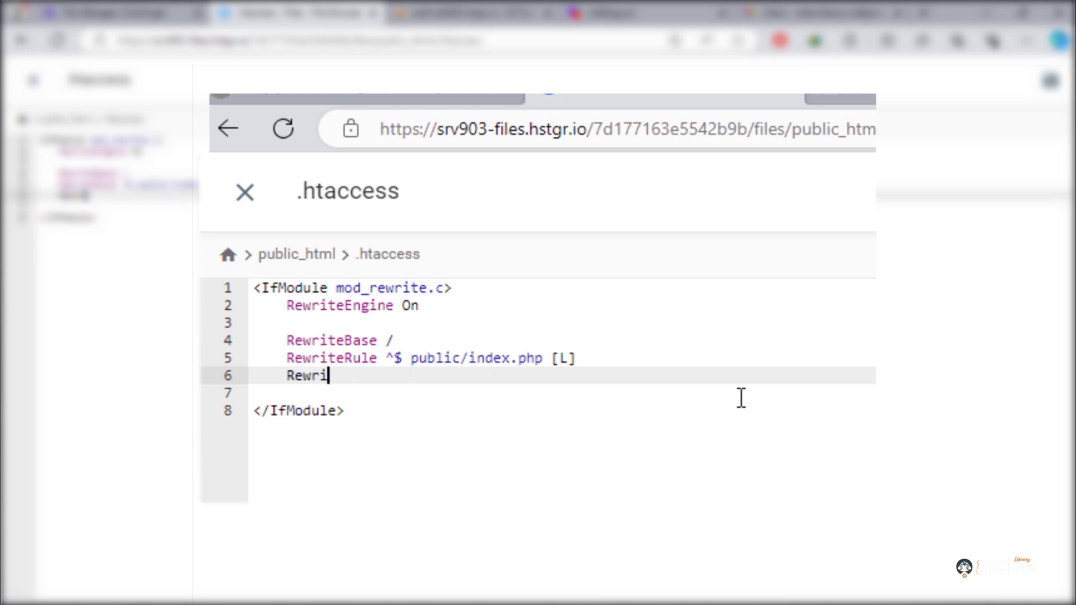
text(teRule ^()
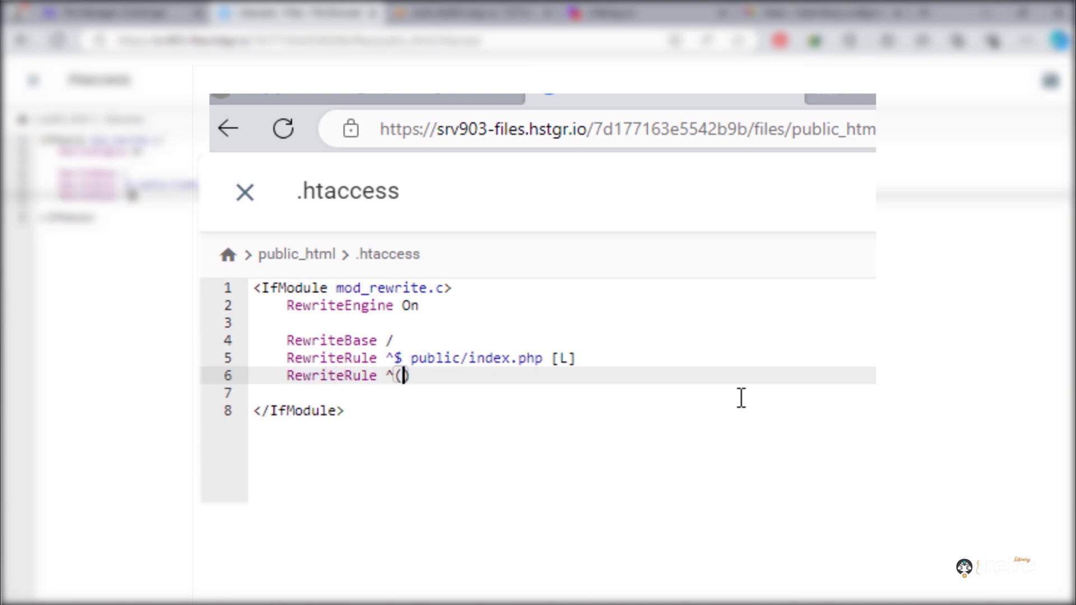
text((?!publ)
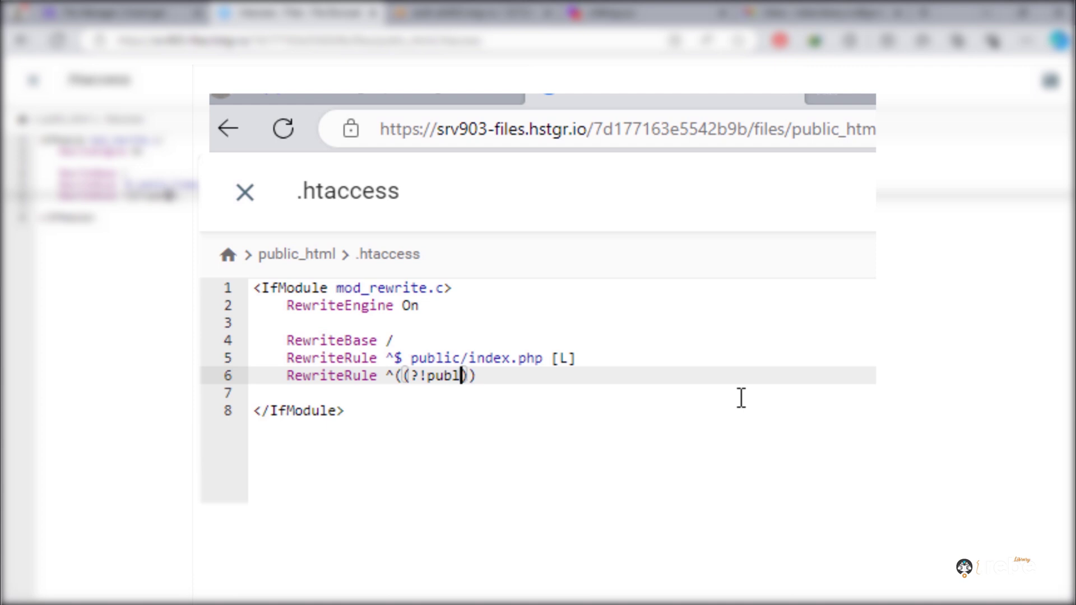
text(ic/).*))
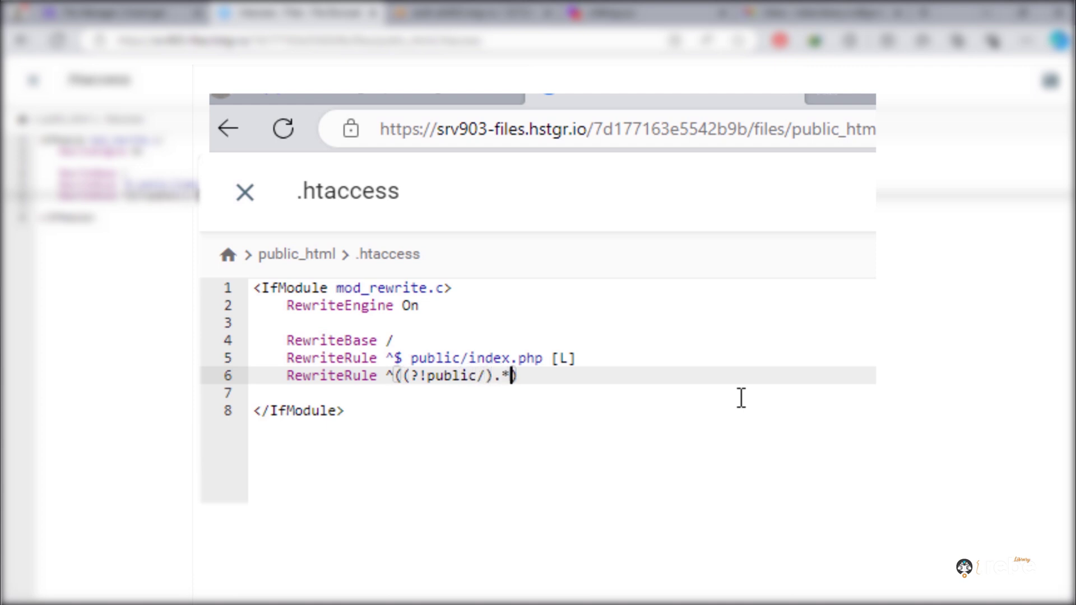
text($ public)
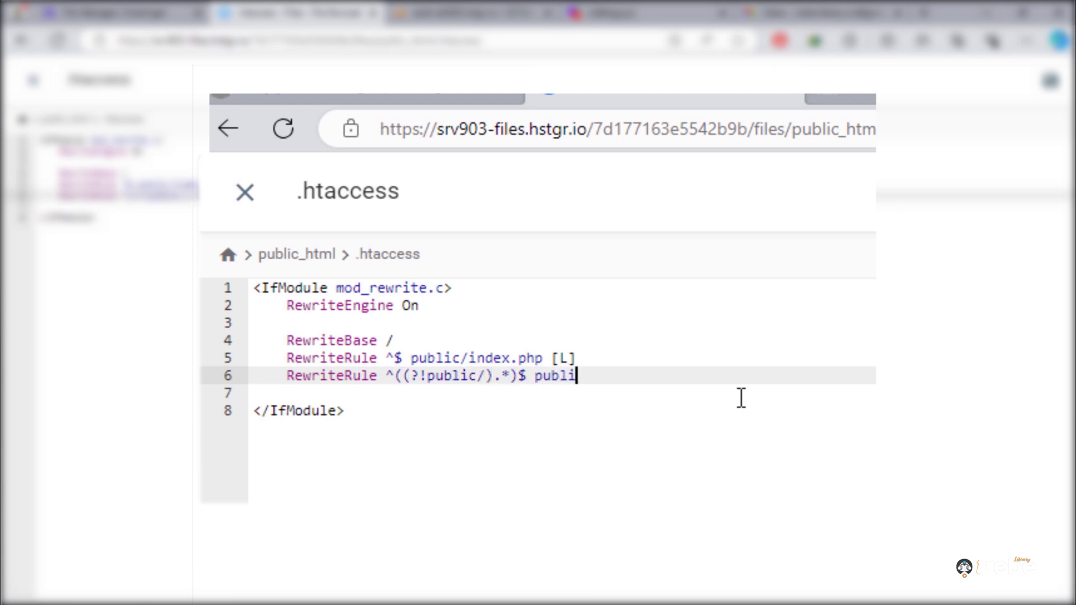
text(/$1 [L,NC)
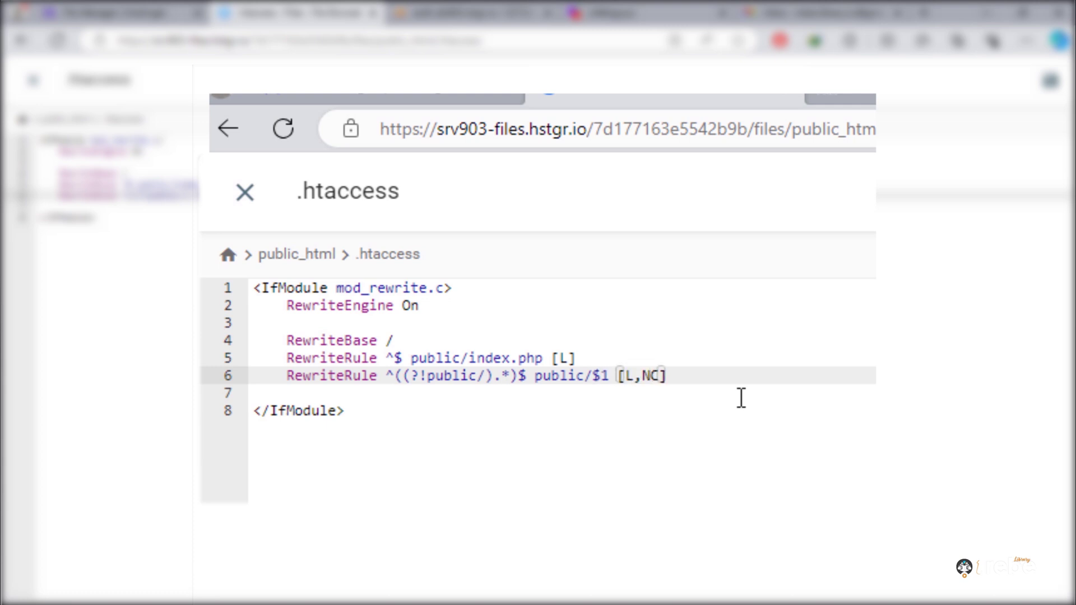
click(960, 604)
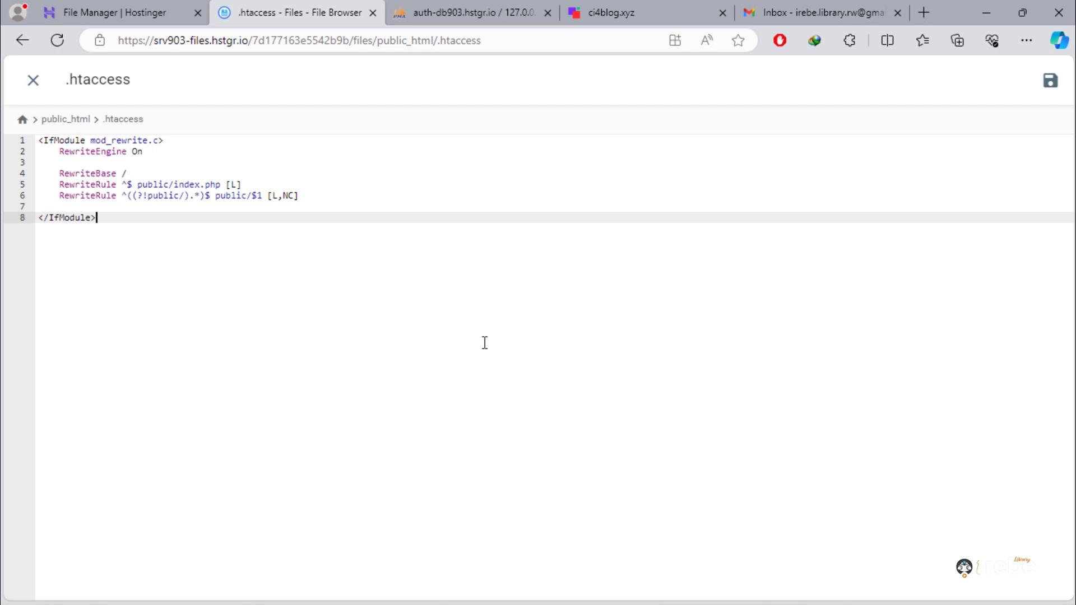
click(1051, 80)
Step: Close .htaccess and check the live ci4blog.xyz Composer error requiring PHP >= 8.1.0
click(33, 80)
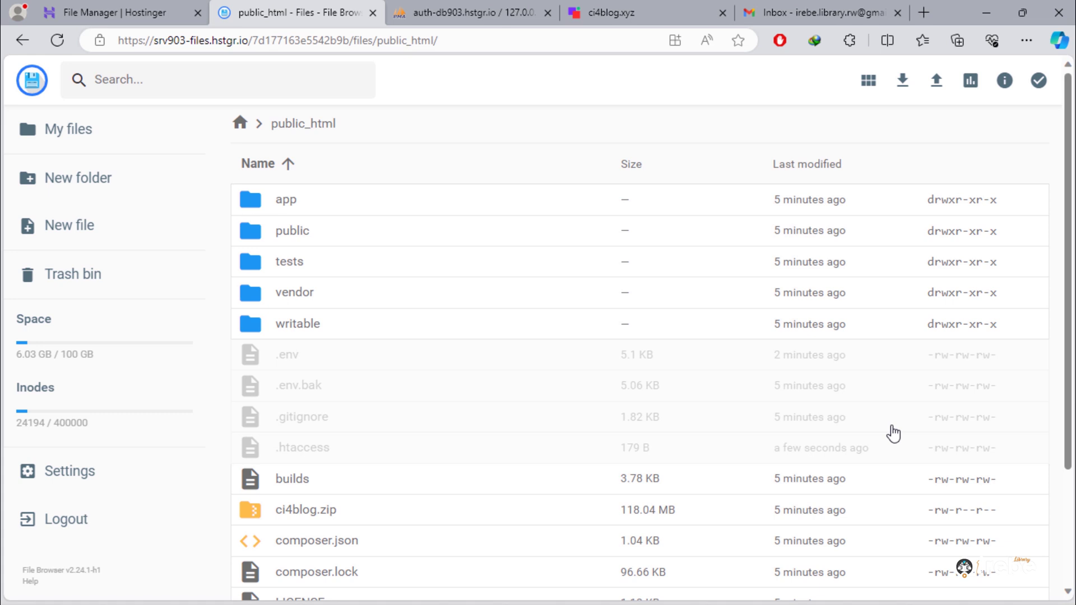
click(634, 21)
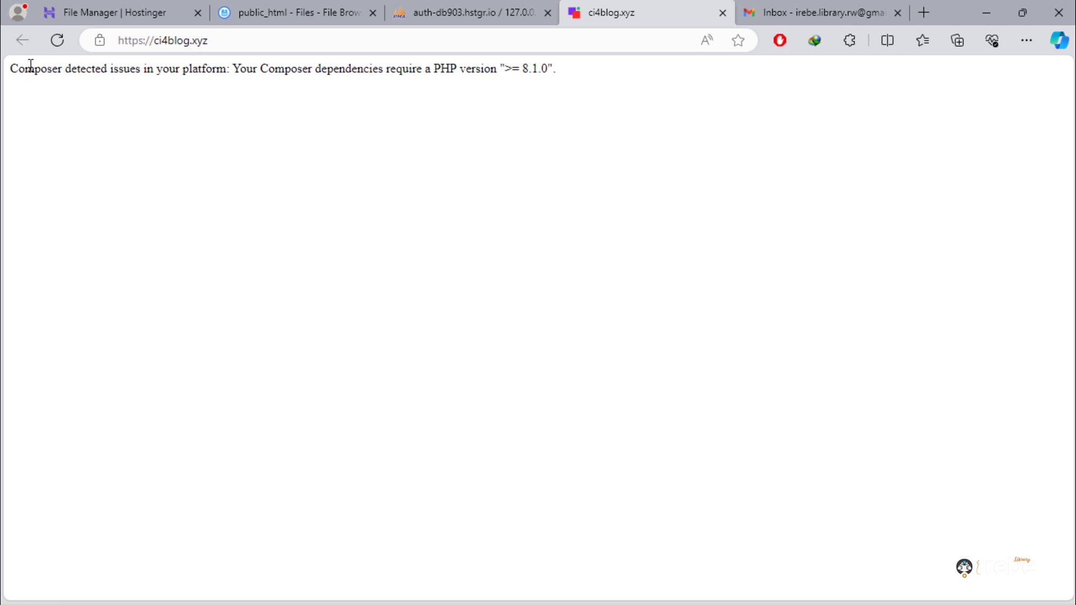
drag(35, 68, 556, 84)
click(655, 196)
Step: Open hPanel's Advanced > PHP Configuration for ci4blog.xyz, currently on PHP 8.0
click(116, 7)
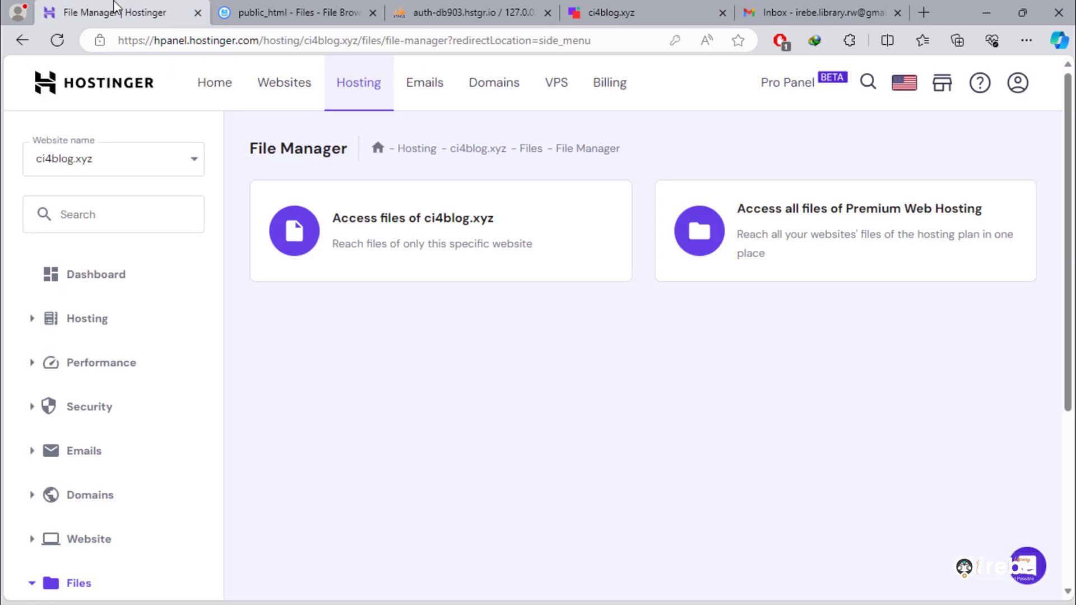
scroll(157, 364, down, 5)
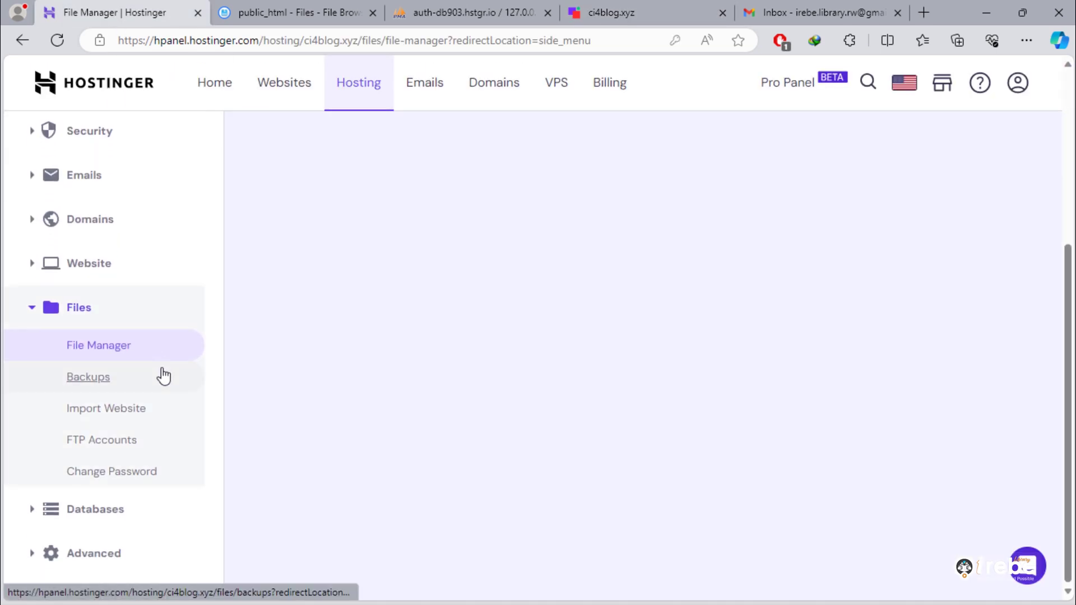
click(147, 543)
scroll(175, 517, down, 4)
scroll(175, 517, down, 2)
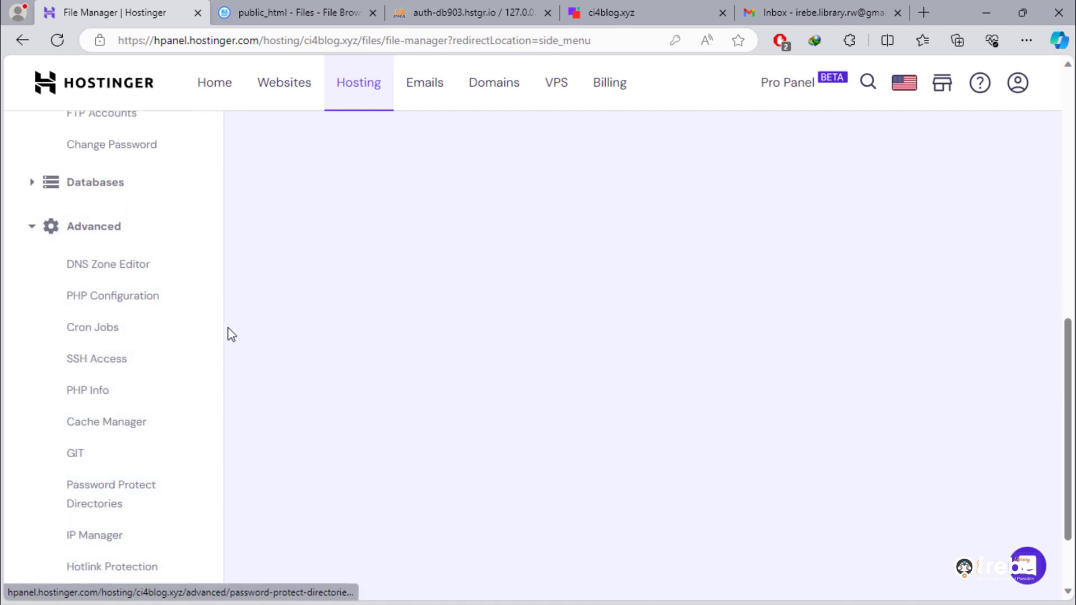
click(111, 302)
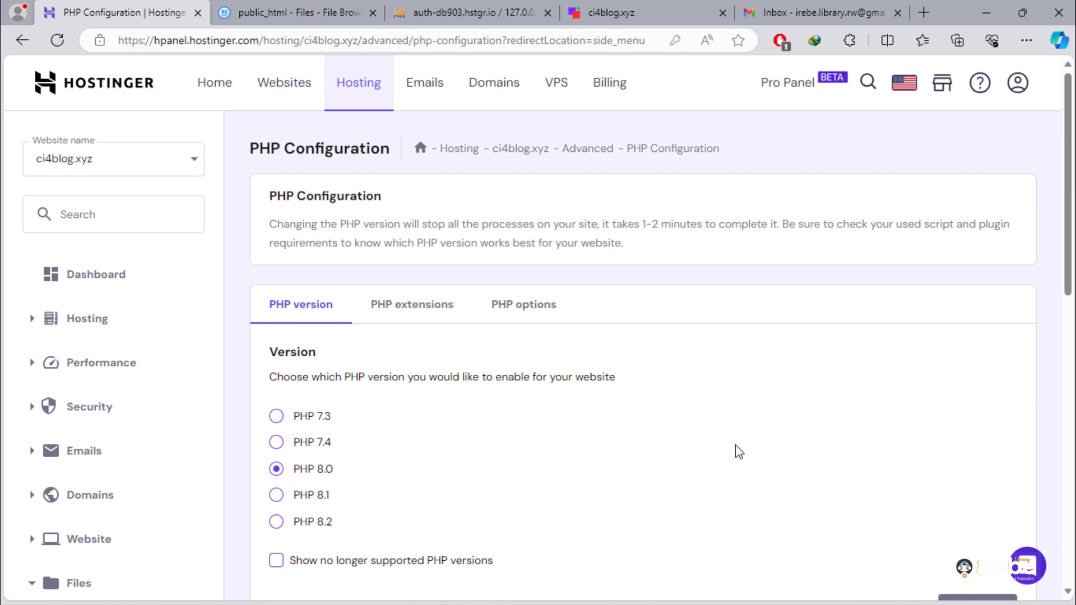
Step: Change ci4blog.xyz from PHP 8.0 to PHP 8.2 and confirm the version update
scroll(736, 445, down, 3)
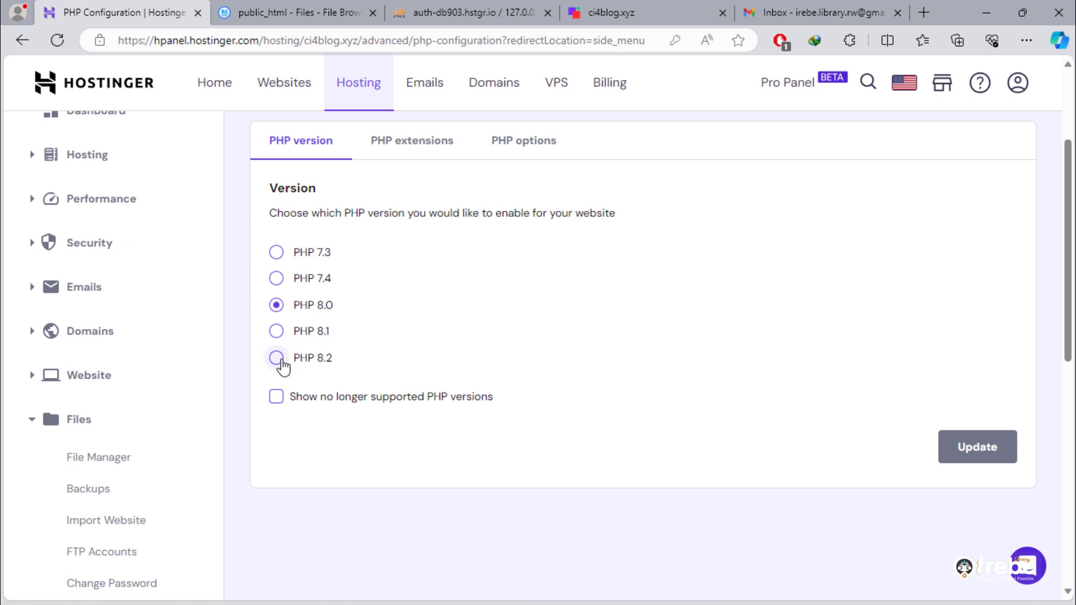
click(276, 360)
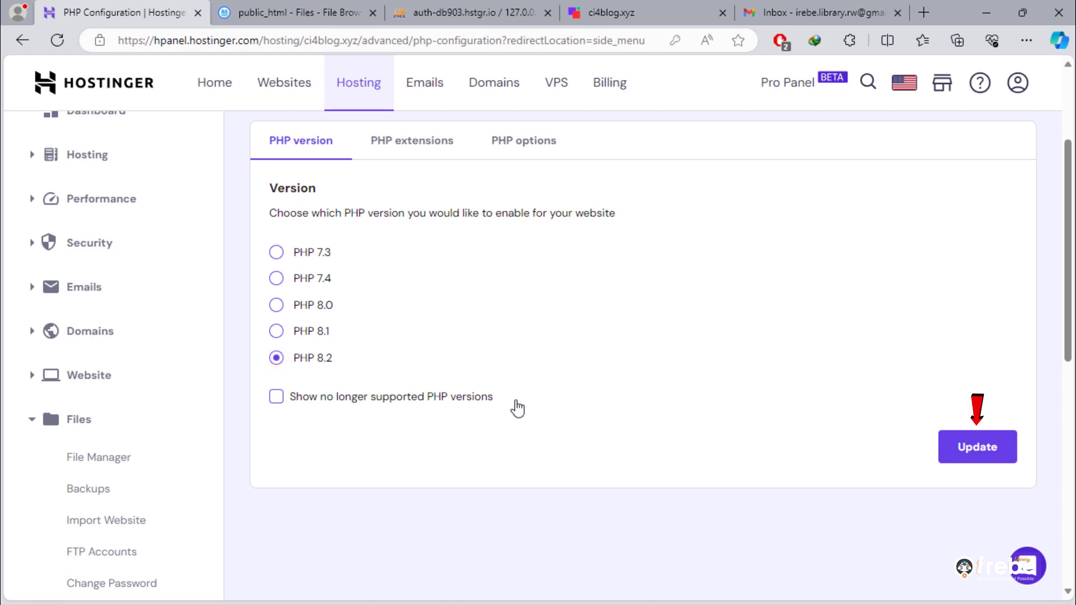
click(974, 447)
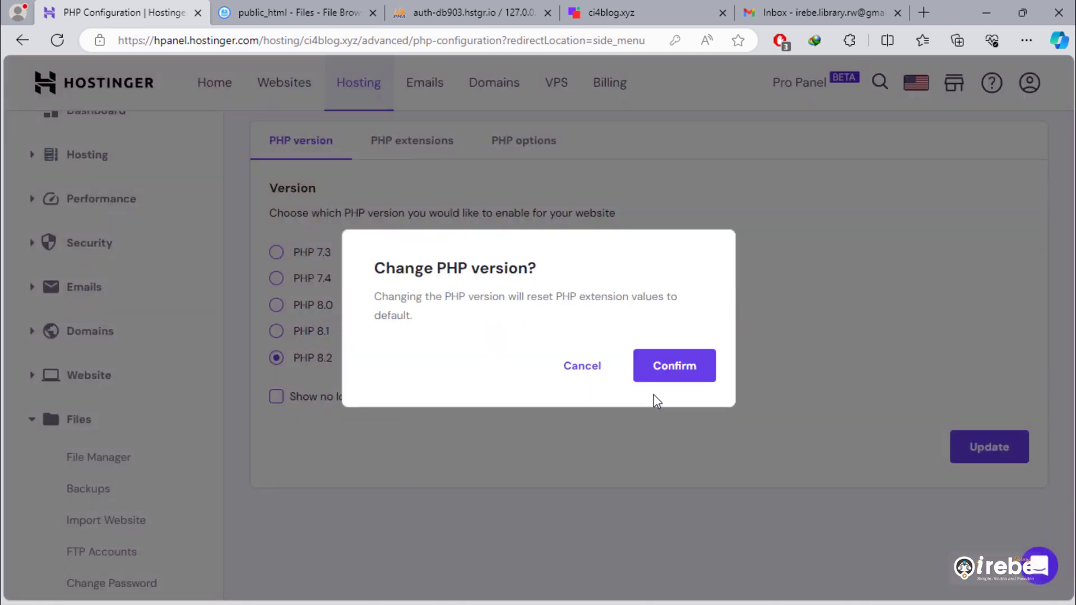
click(671, 376)
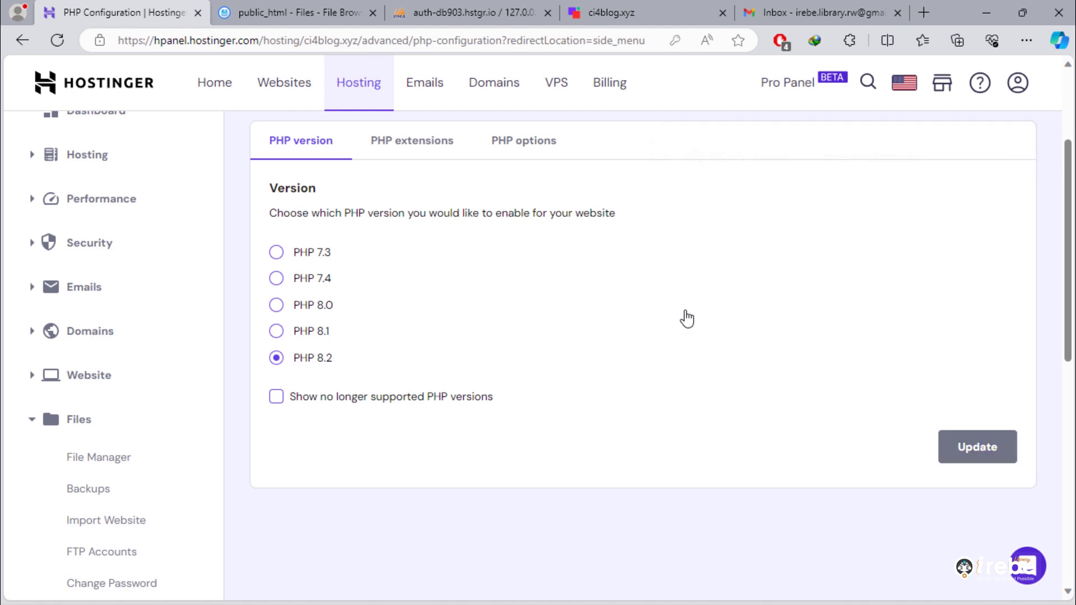
scroll(687, 318, up, 3)
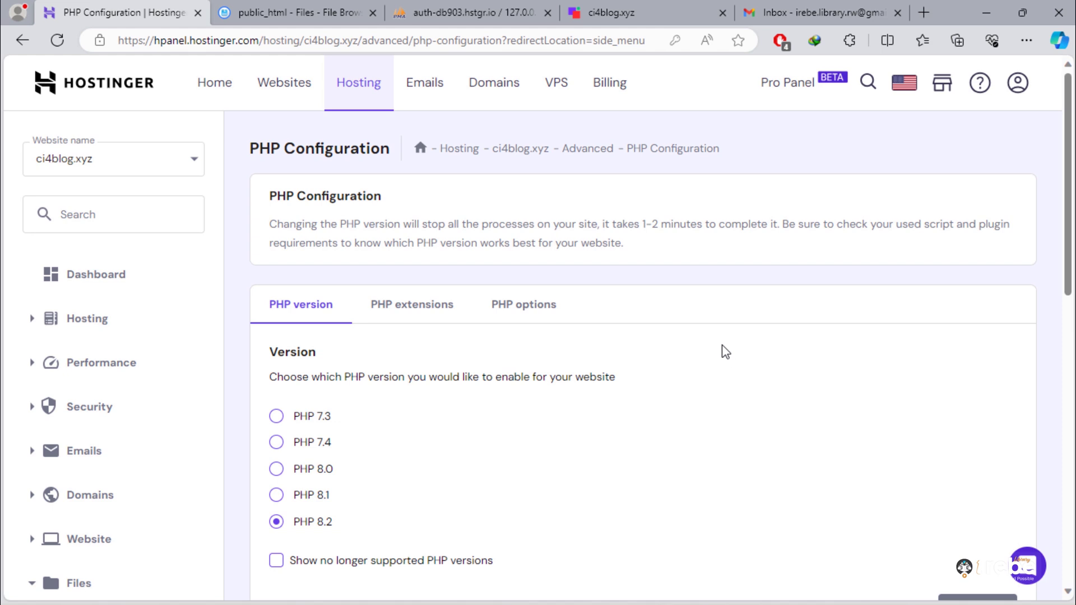
Step: Reload the live ci4blog.xyz site and confirm it now loads normally
click(603, 7)
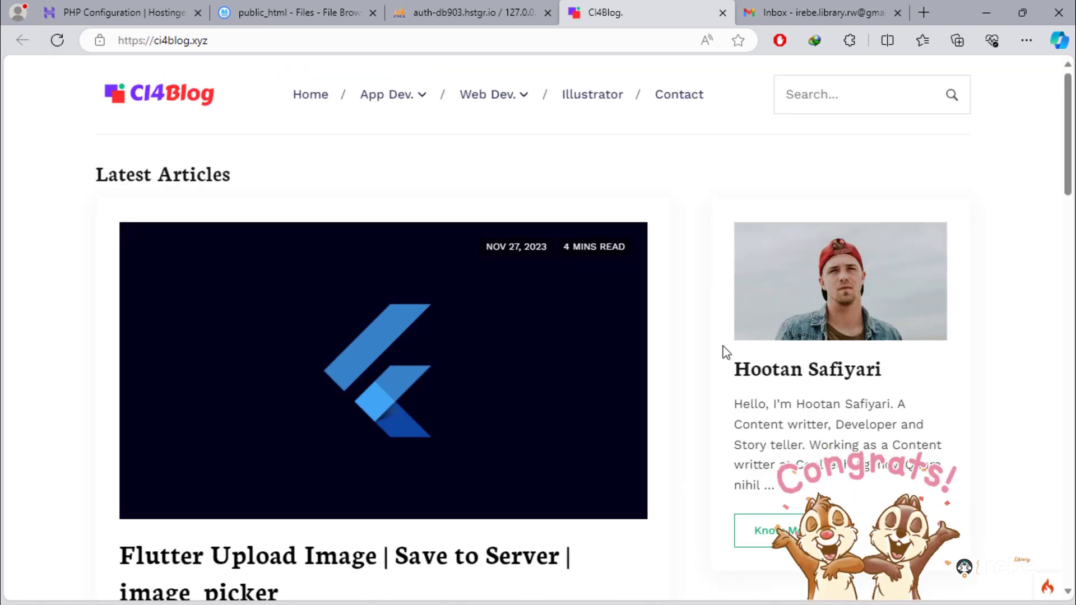
scroll(33, 312, down, 15)
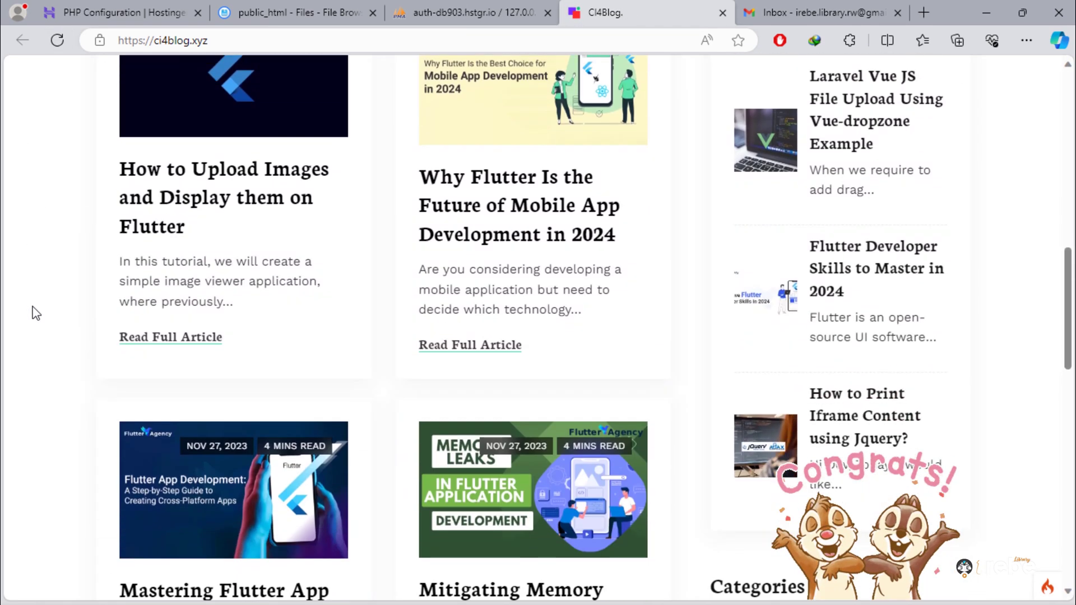
scroll(34, 312, down, 4)
scroll(118, 351, up, 20)
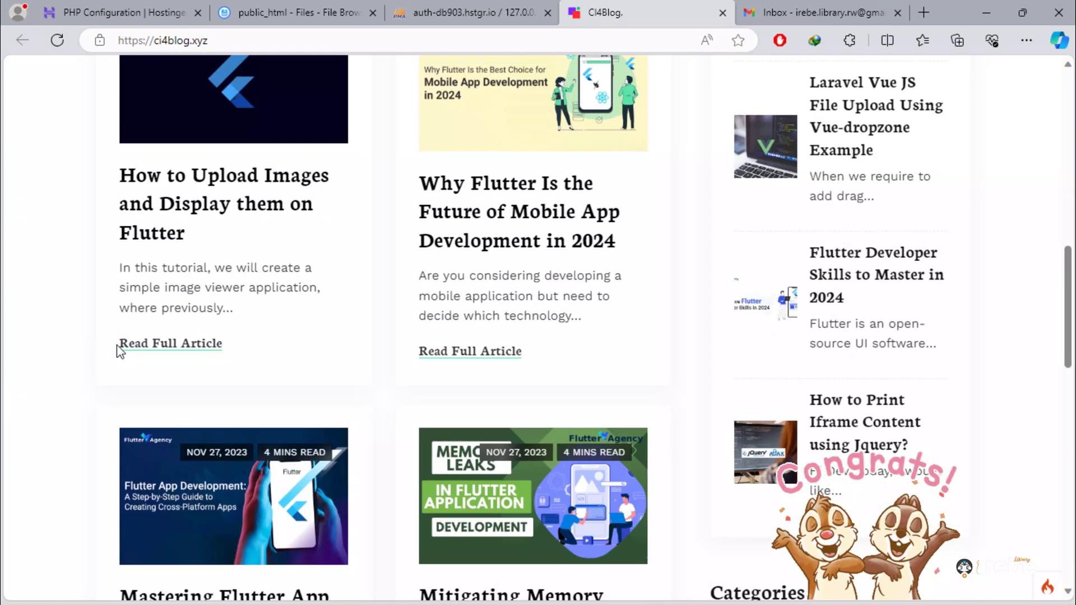
scroll(84, 302, up, 1)
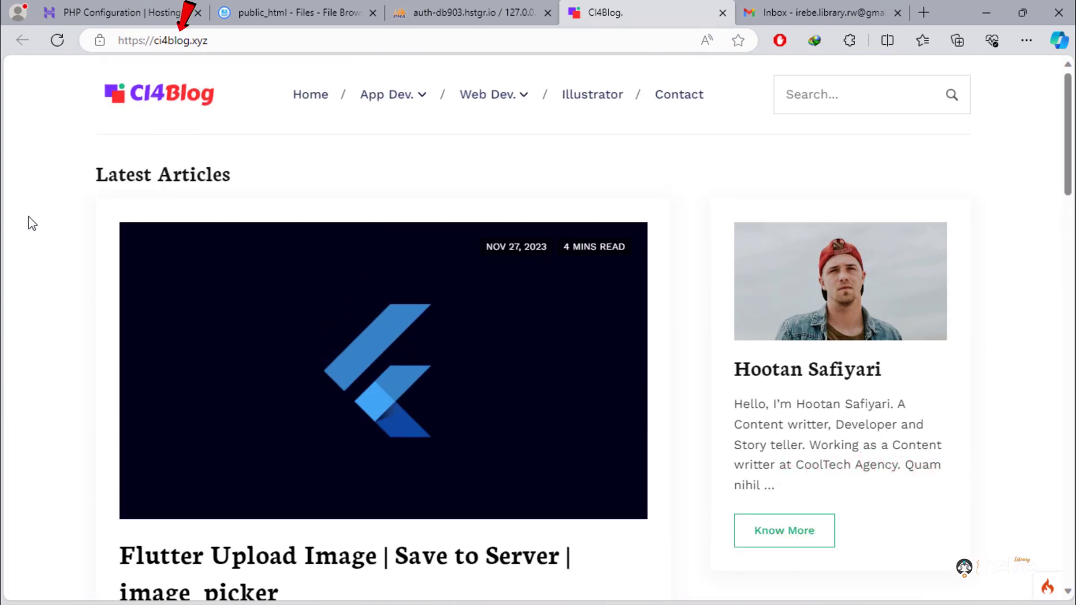
click(220, 41)
click(42, 260)
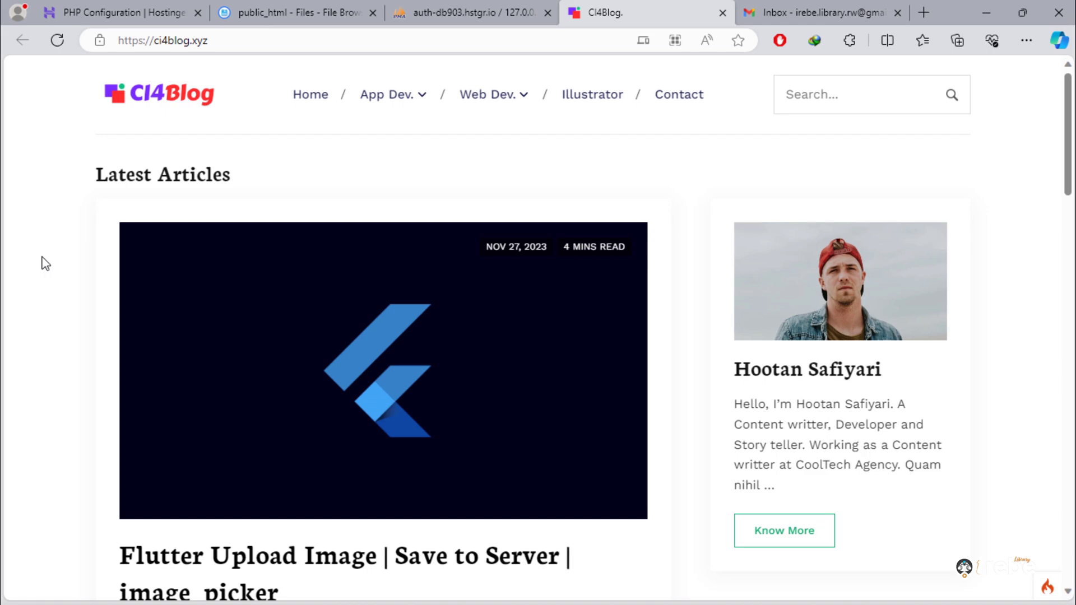
Step: Browse App Dev. > Flutter Tutorials page 2, then Web Dev. > Laravel Tutorials
mouse_move(387, 95)
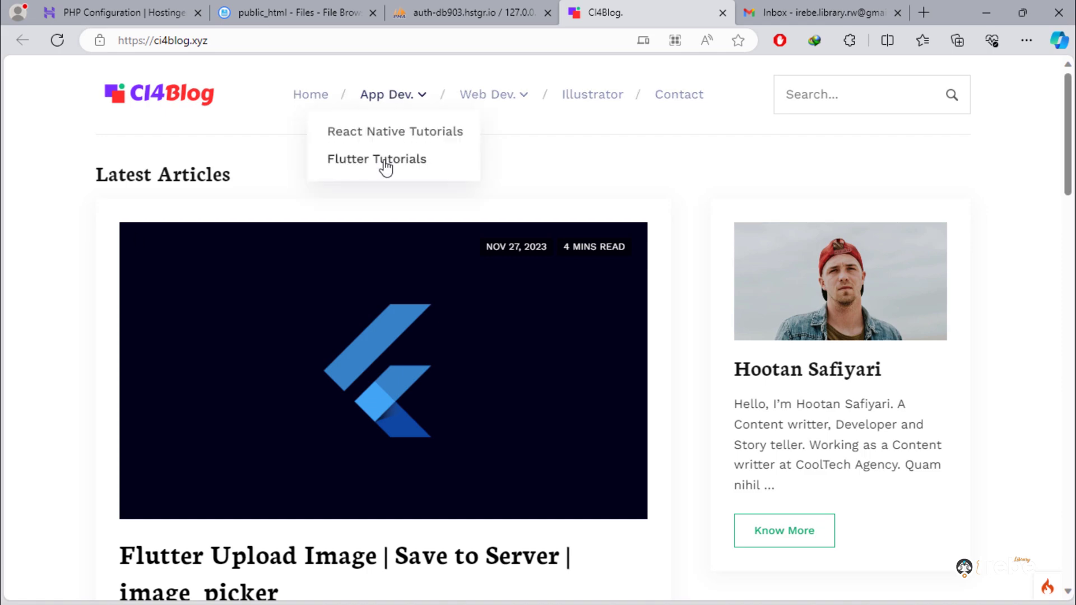
click(385, 160)
scroll(423, 370, down, 12)
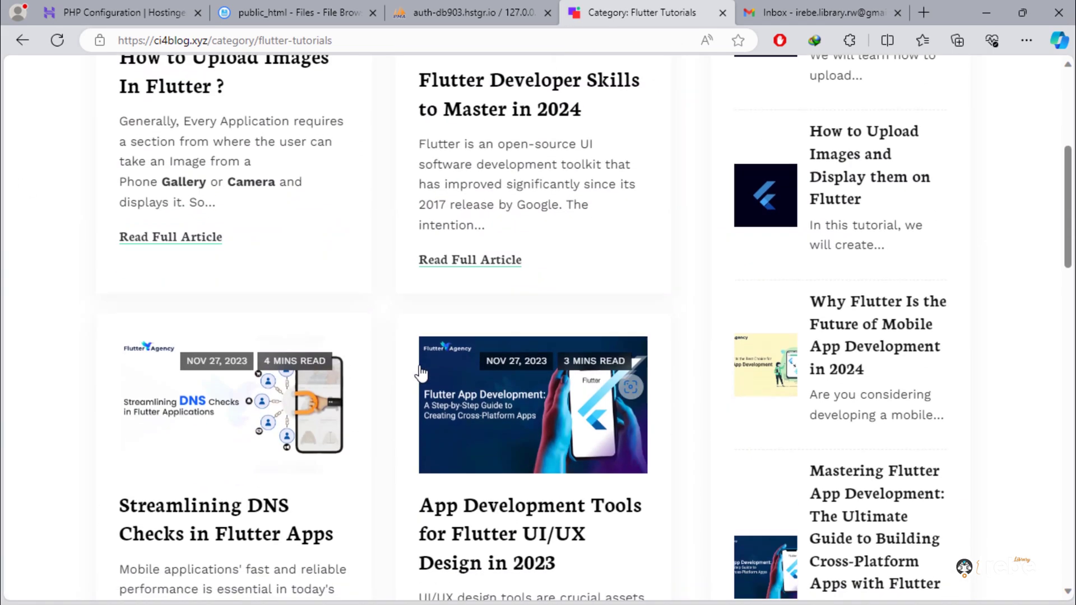
scroll(459, 361, down, 4)
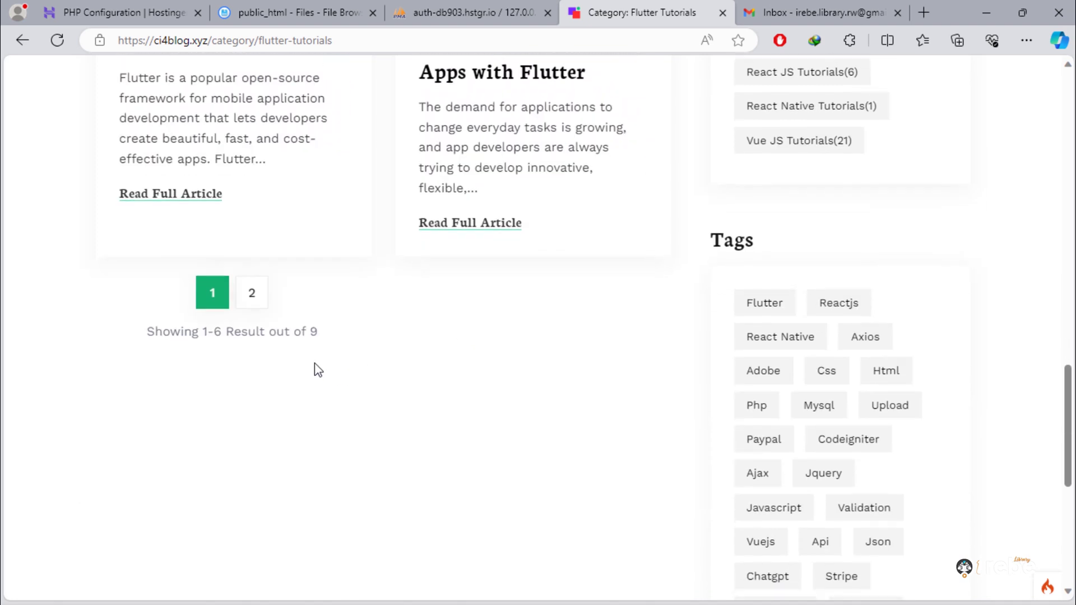
click(257, 306)
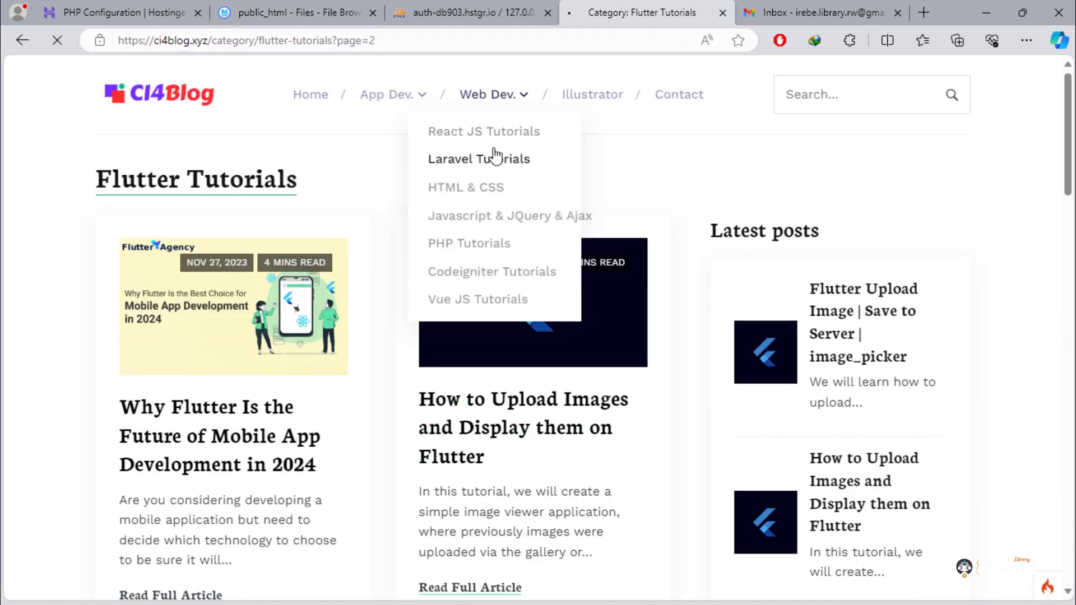
click(496, 155)
scroll(430, 279, down, 10)
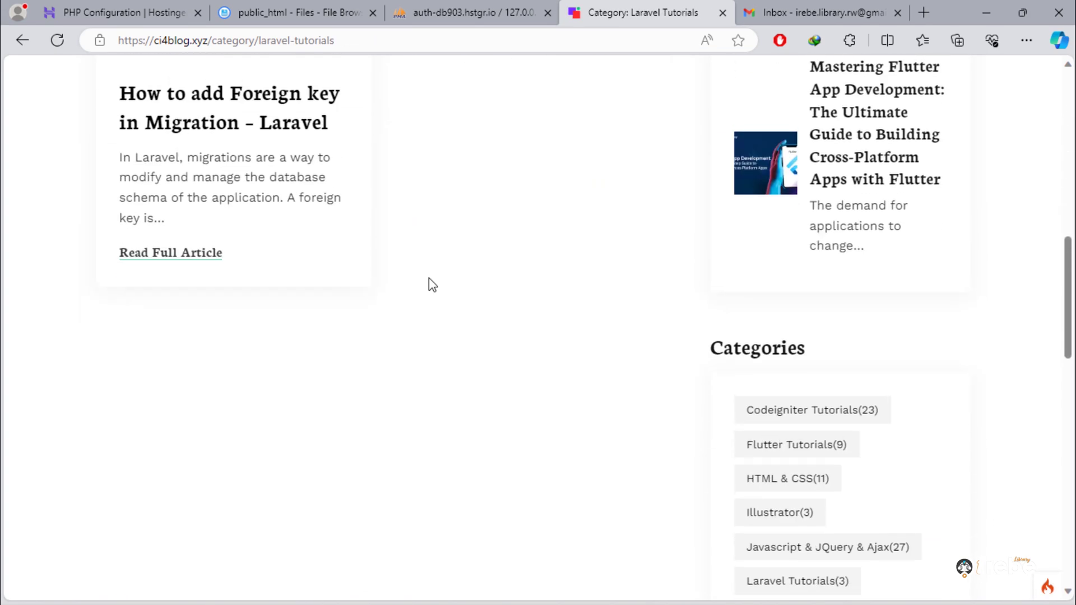
scroll(430, 283, up, 10)
Step: Open the Livewire 'Make Live Autocomplete Search' article and click into its comment box
click(205, 440)
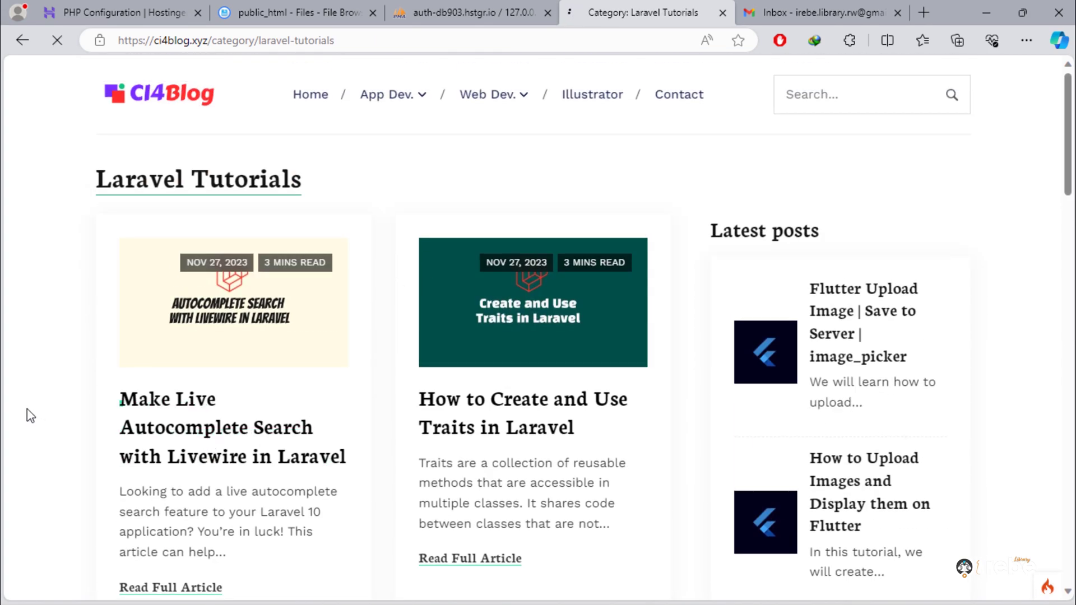
scroll(543, 416, down, 20)
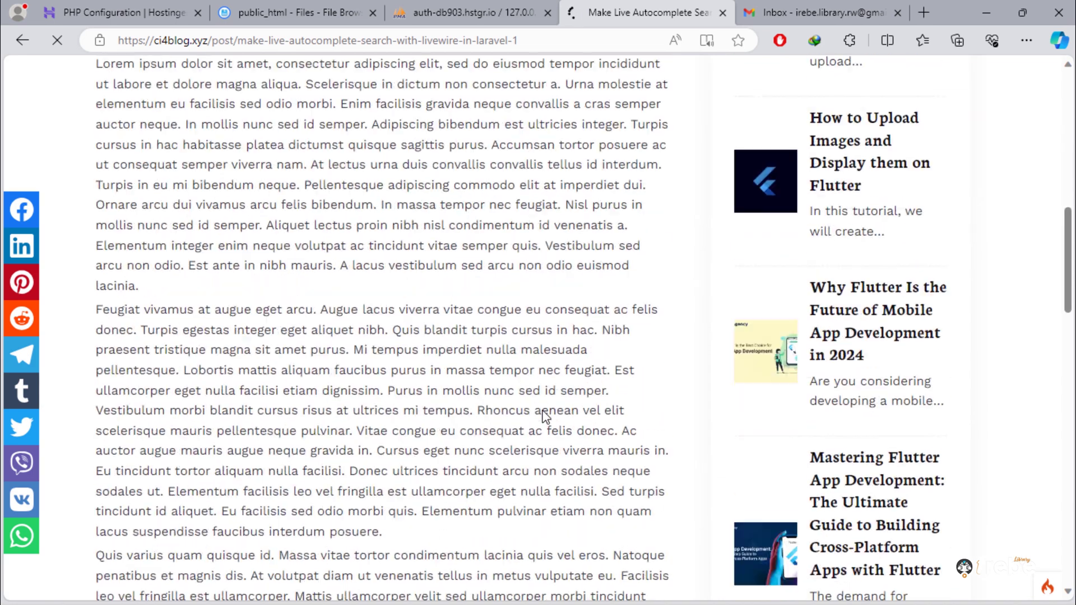
scroll(543, 417, down, 10)
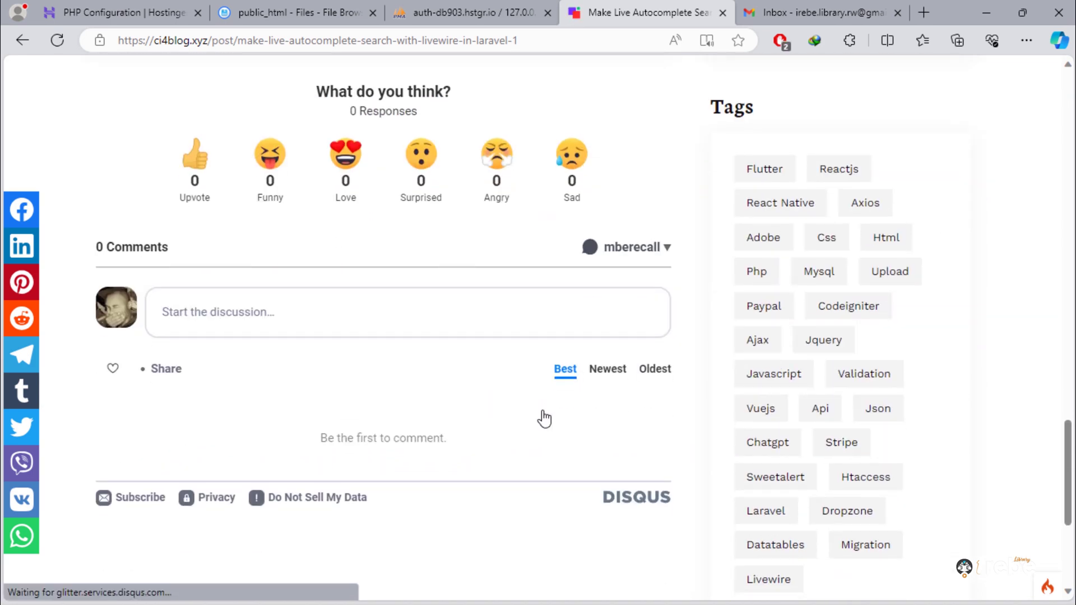
click(295, 144)
scroll(228, 319, up, 4)
scroll(391, 336, down, 7)
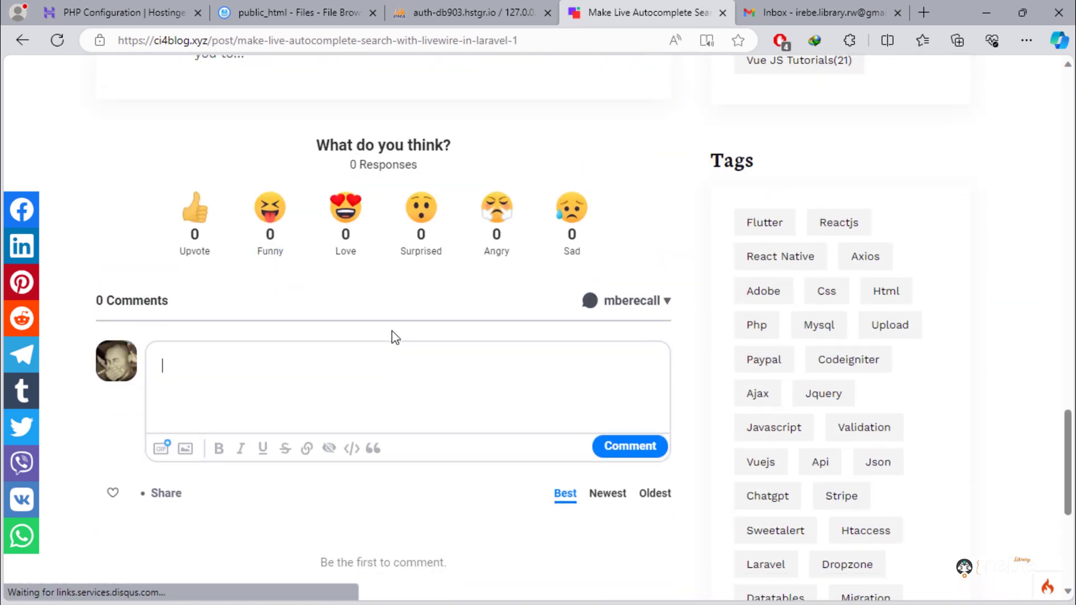
scroll(399, 334, up, 6)
scroll(398, 335, up, 20)
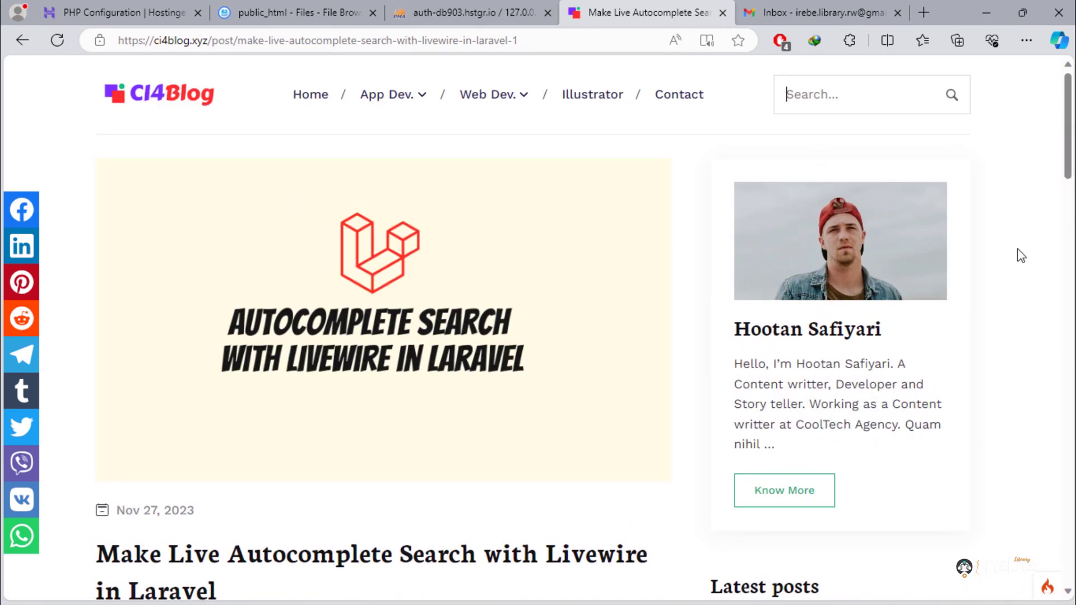
Step: Search the blog for jquery, page through the 23 results, then return Home
text(jquery)
key(Return)
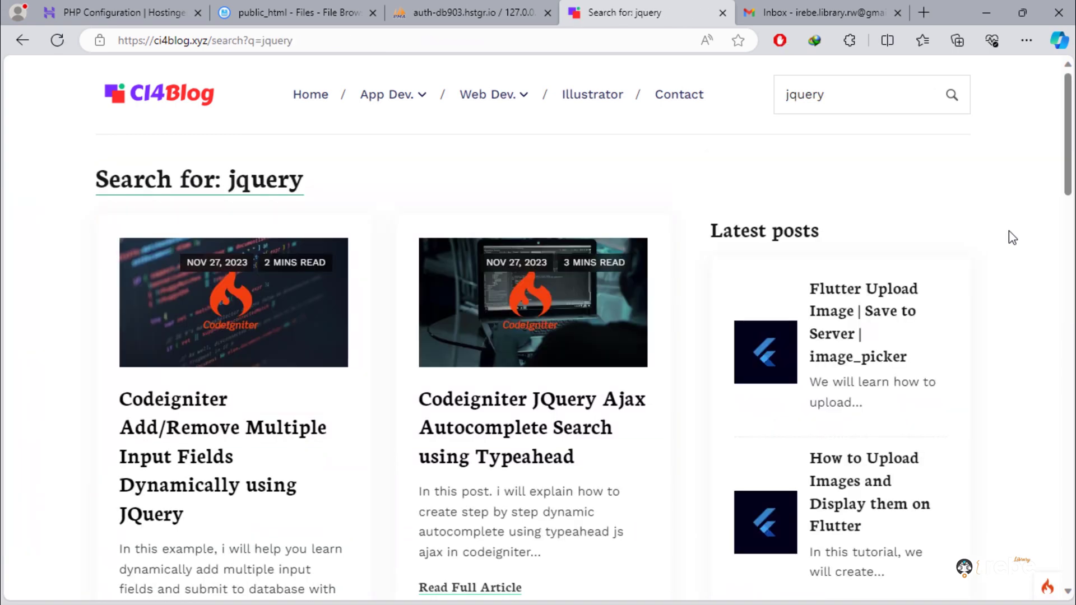
scroll(884, 279, down, 20)
scroll(620, 252, up, 5)
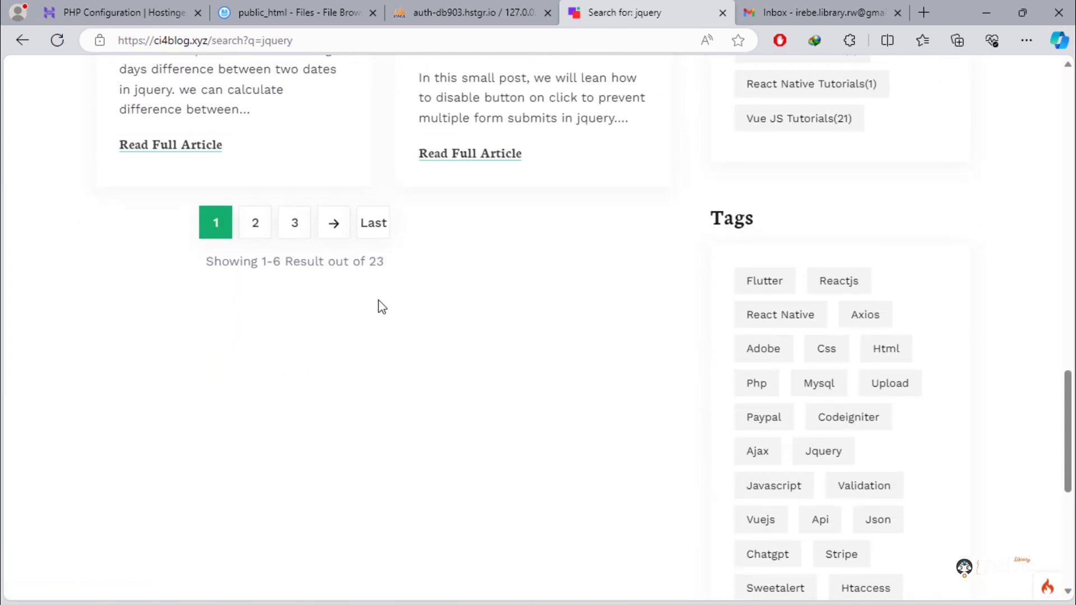
click(335, 224)
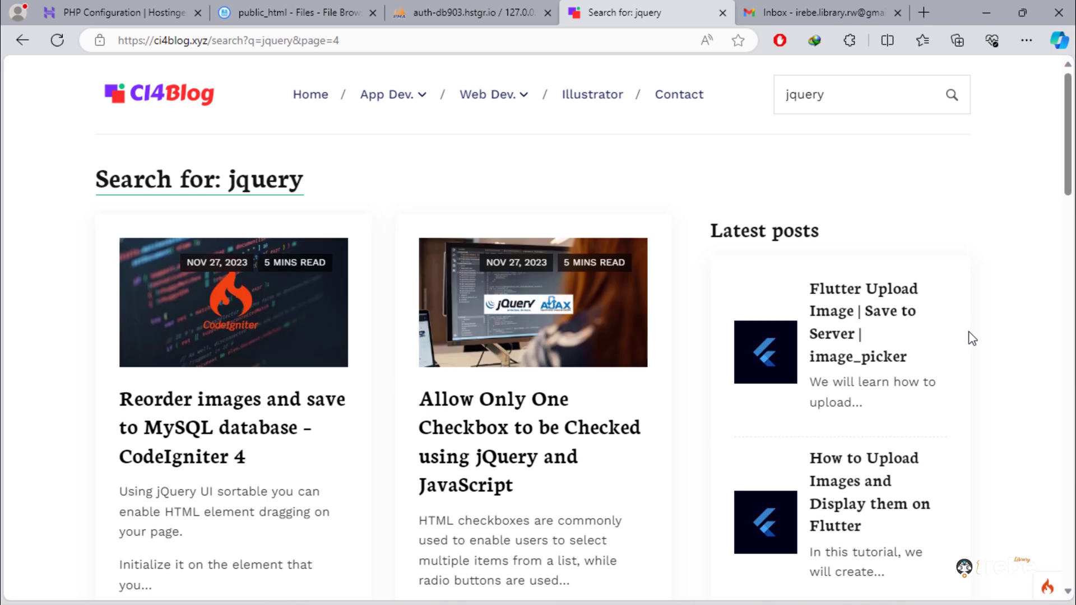
click(310, 94)
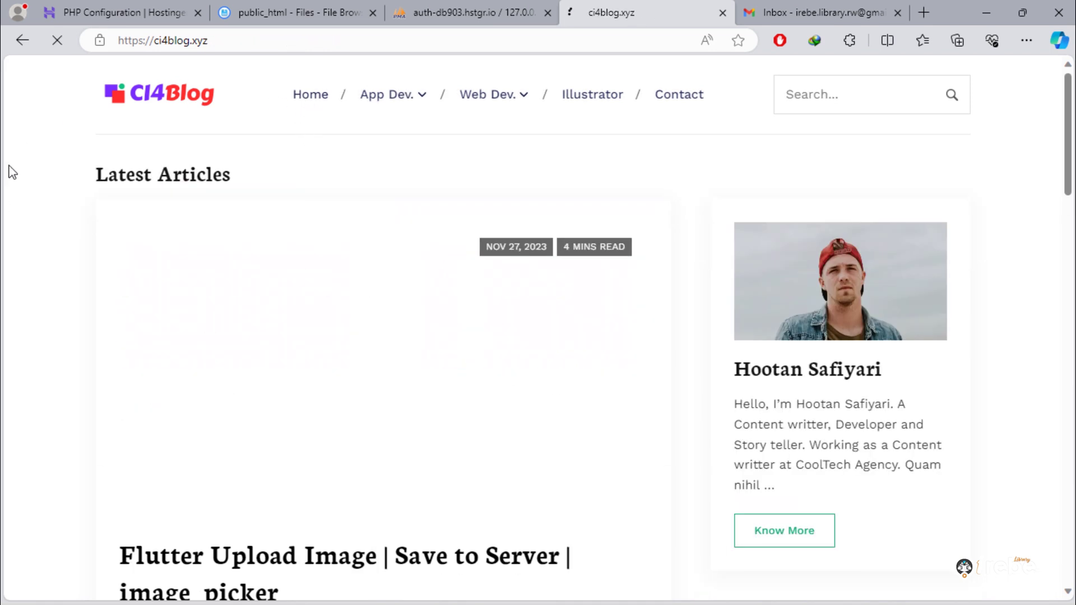